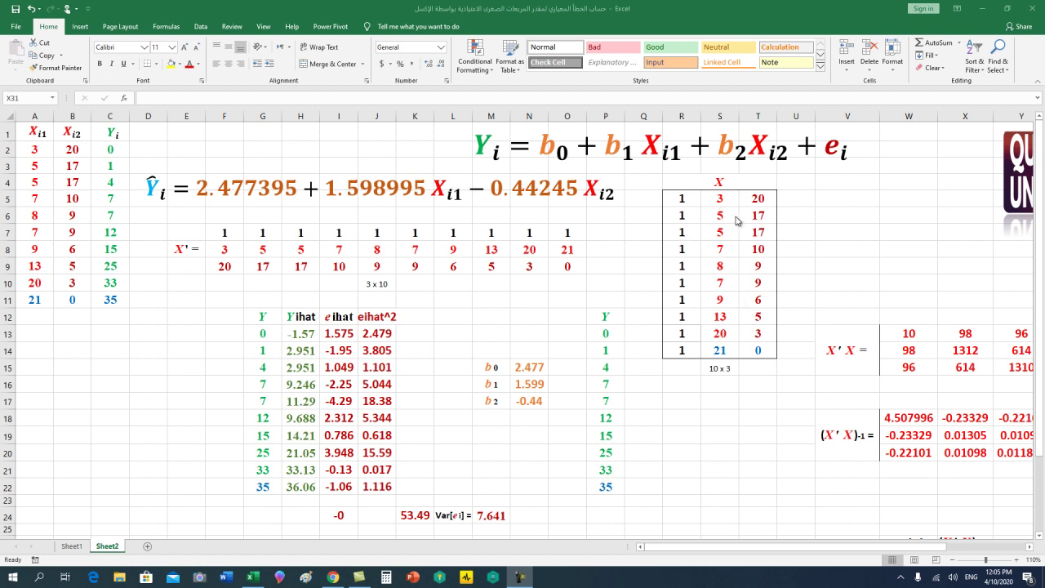
Select the Xi1 and Xi2 data values, then the X matrix columns and its column of ones
{"action": "left_click", "coordinate": [38, 150]}
{"action": "left_click_drag", "start_coordinate": [38, 149], "coordinate": [70, 298]}
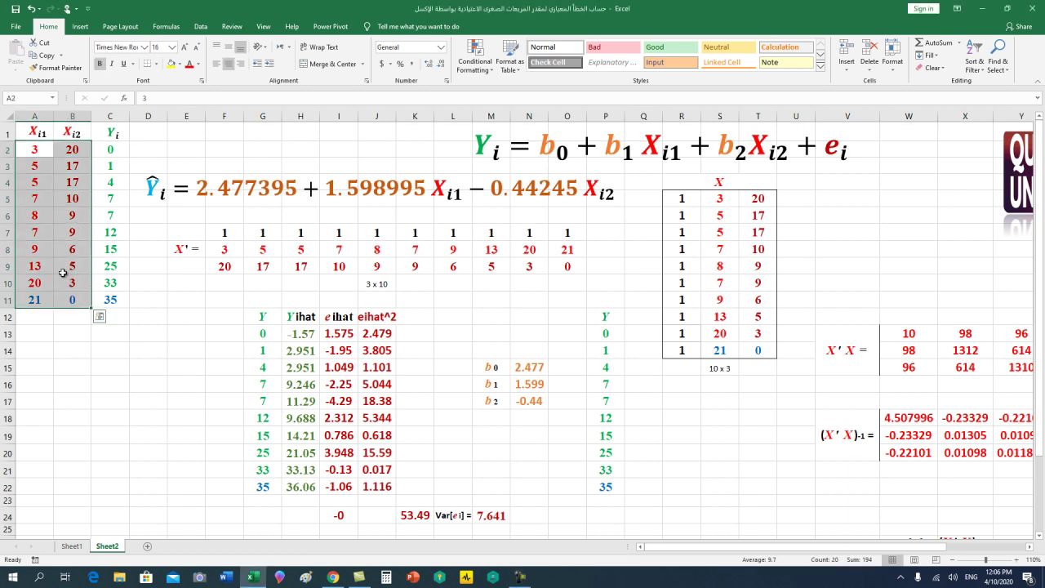
{"action": "left_click", "coordinate": [767, 203]}
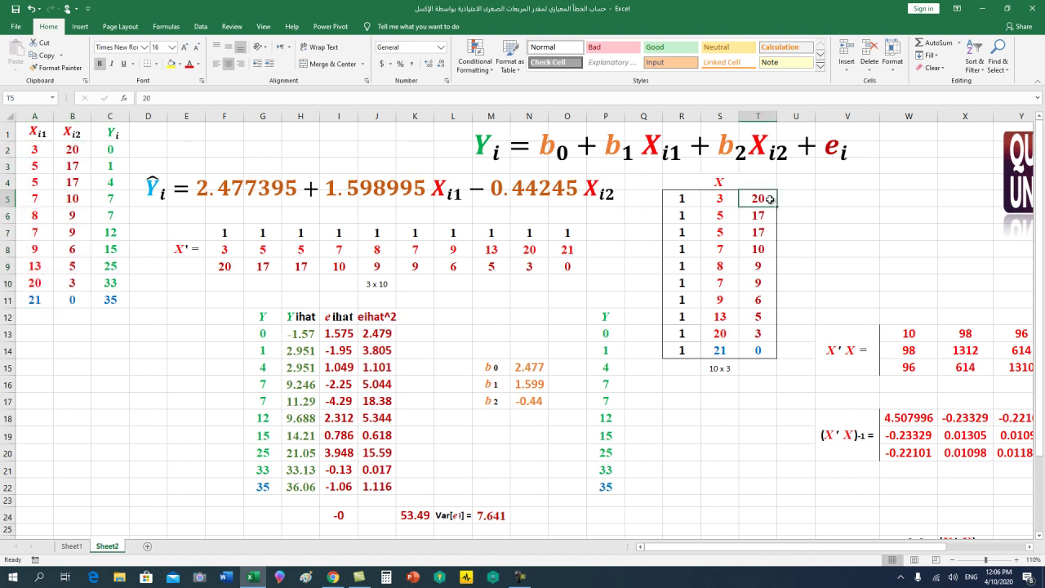
{"action": "left_click_drag", "start_coordinate": [724, 202], "coordinate": [758, 351]}
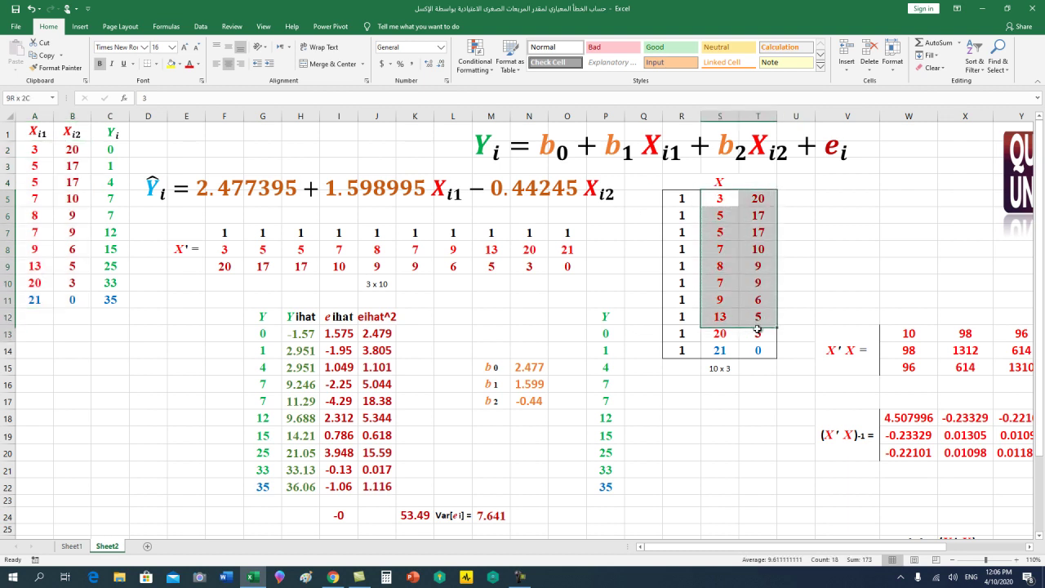
{"action": "left_click", "coordinate": [653, 268]}
{"action": "left_click_drag", "start_coordinate": [673, 198], "coordinate": [677, 351]}
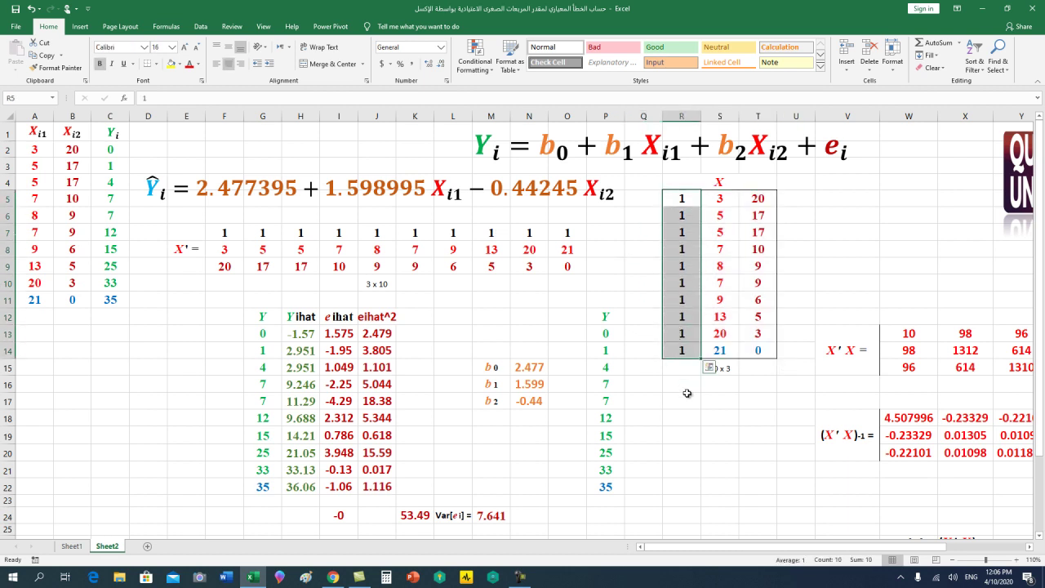
{"action": "left_click", "coordinate": [688, 395]}
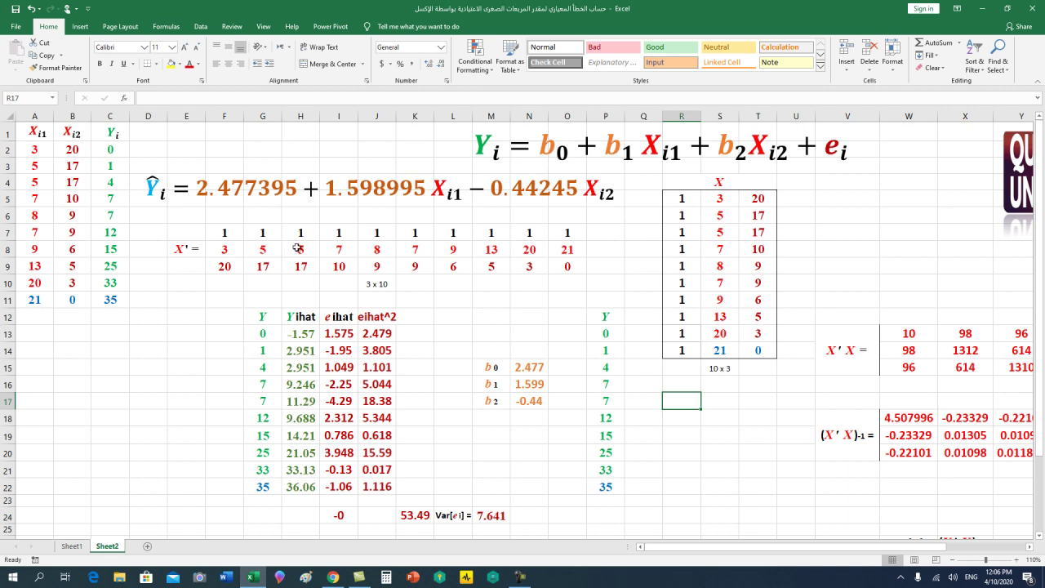
Inspect the X' transpose matrix and the MMULT formula behind the X'X matrix
{"action": "mouse_move", "coordinate": [216, 233]}
{"action": "left_mouse_down"}
{"action": "mouse_move", "coordinate": [429, 268]}
{"action": "mouse_move", "coordinate": [554, 266]}
{"action": "left_mouse_up"}
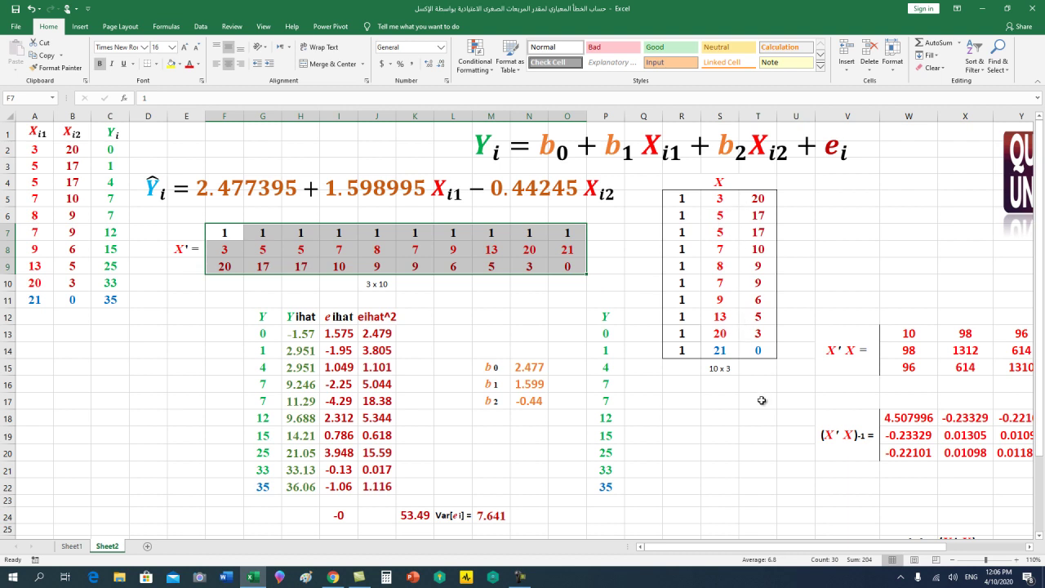
{"action": "left_click", "coordinate": [762, 401]}
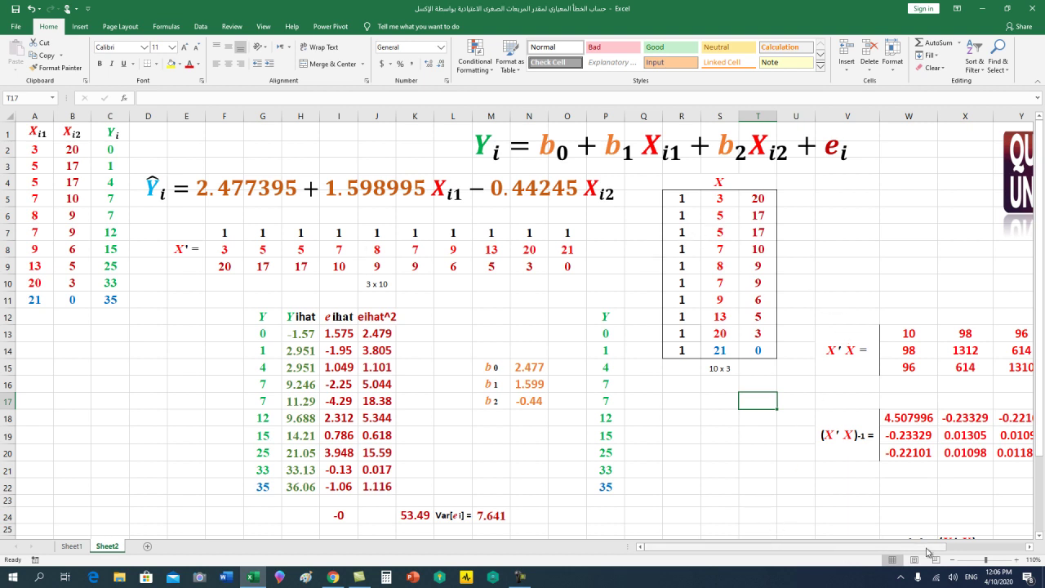
{"action": "left_click", "coordinate": [1030, 548]}
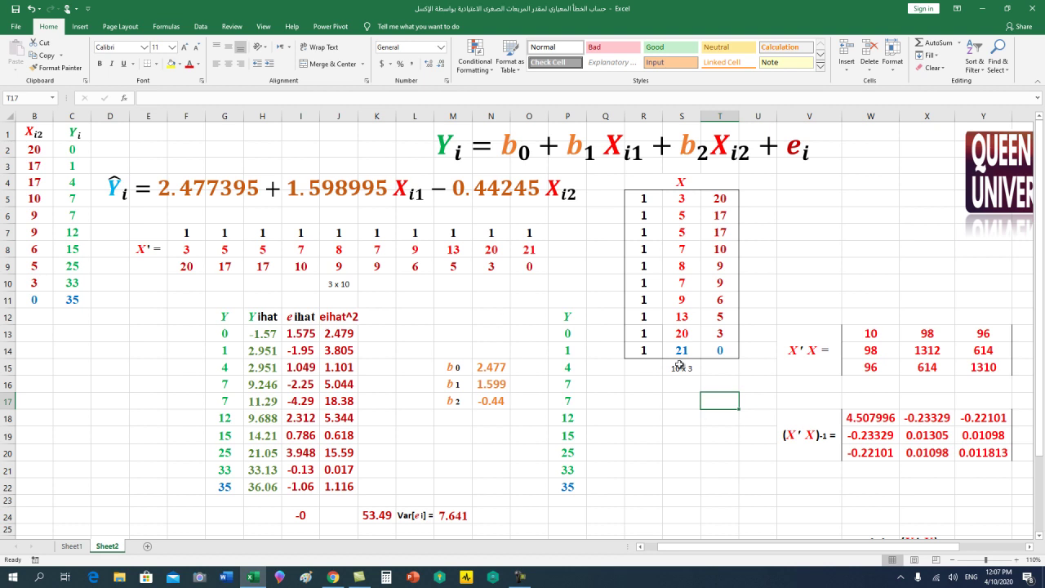
{"action": "left_click", "coordinate": [907, 369]}
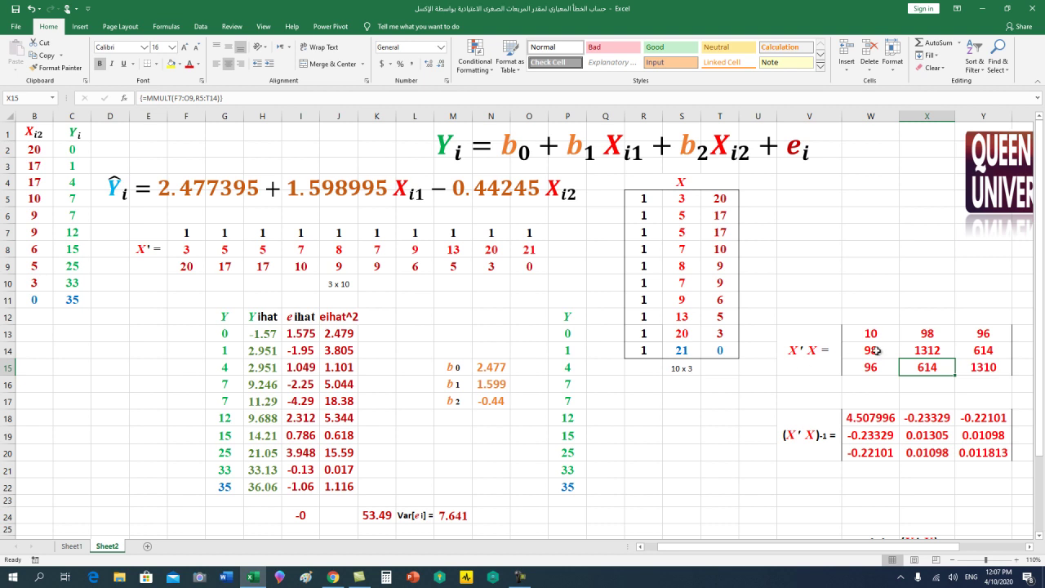
{"action": "left_click_drag", "start_coordinate": [977, 336], "coordinate": [870, 367]}
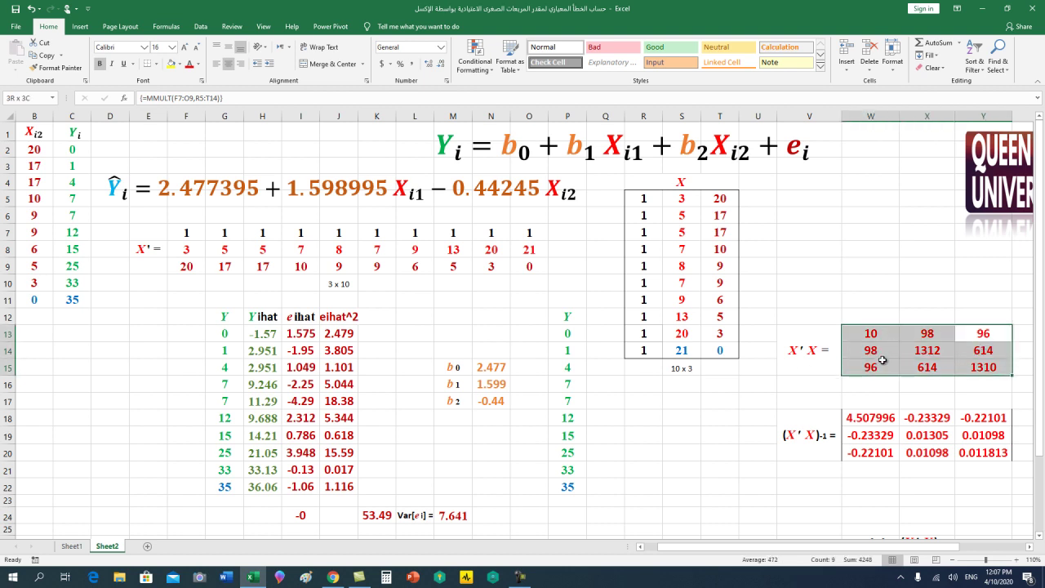
{"action": "left_click_drag", "start_coordinate": [694, 546], "coordinate": [748, 546]}
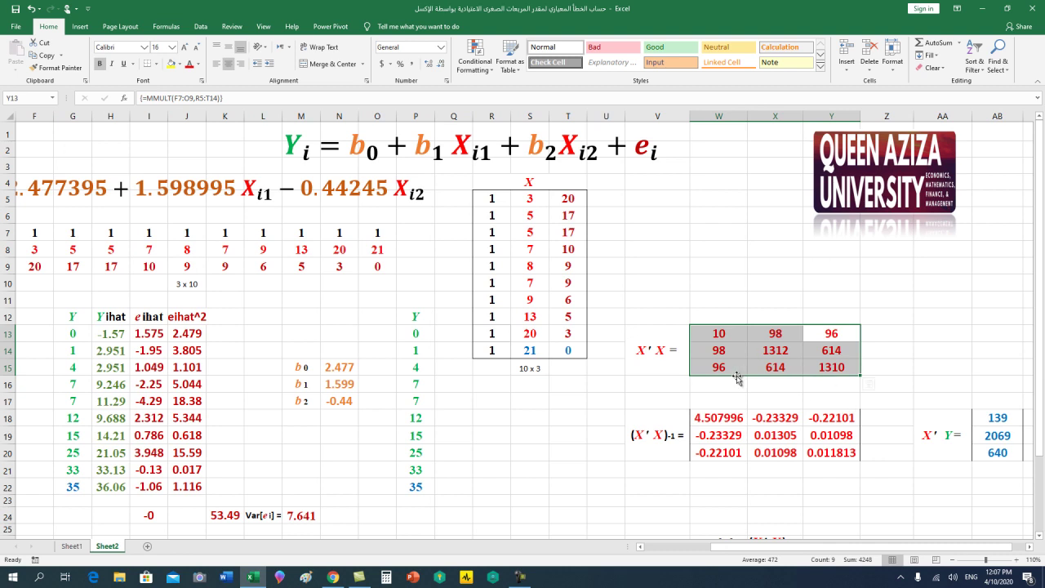
{"action": "left_click", "coordinate": [580, 472]}
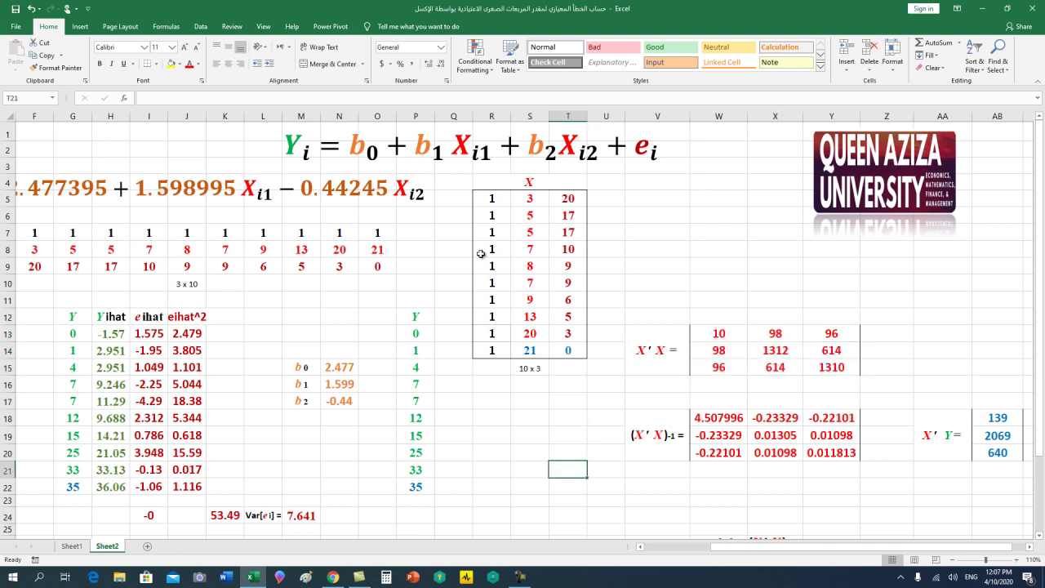
Open the Math & Trig function list, close it unused, and scroll right to the X'Y vector
{"action": "left_click", "coordinate": [166, 26]}
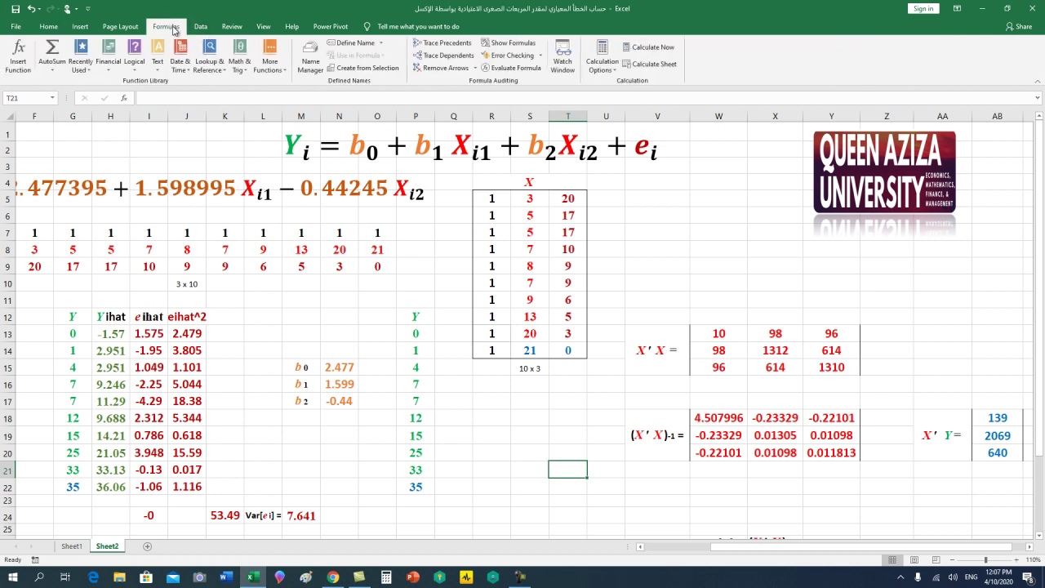
{"action": "left_click", "coordinate": [234, 63]}
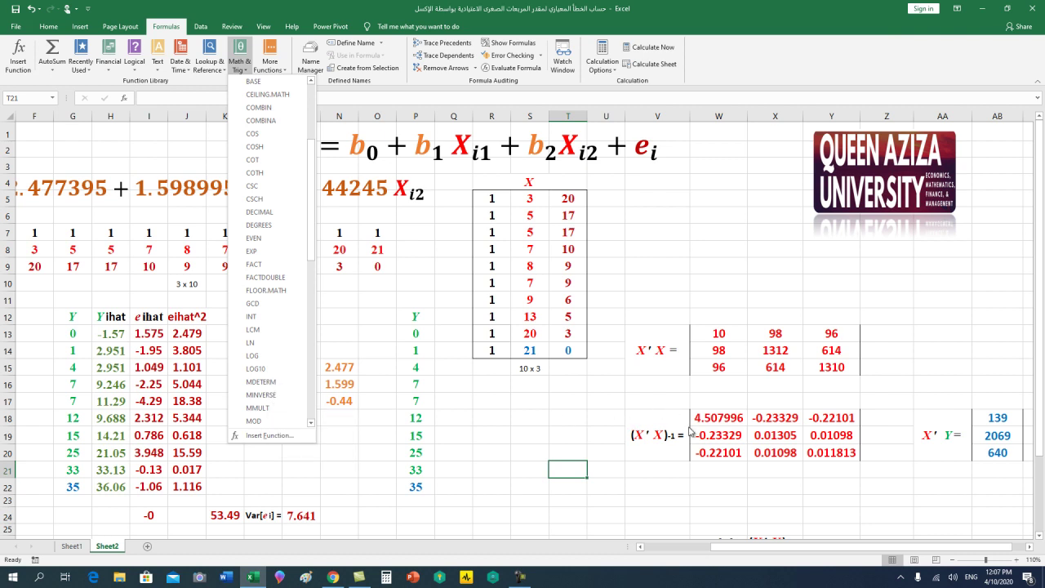
{"action": "left_click", "coordinate": [669, 477]}
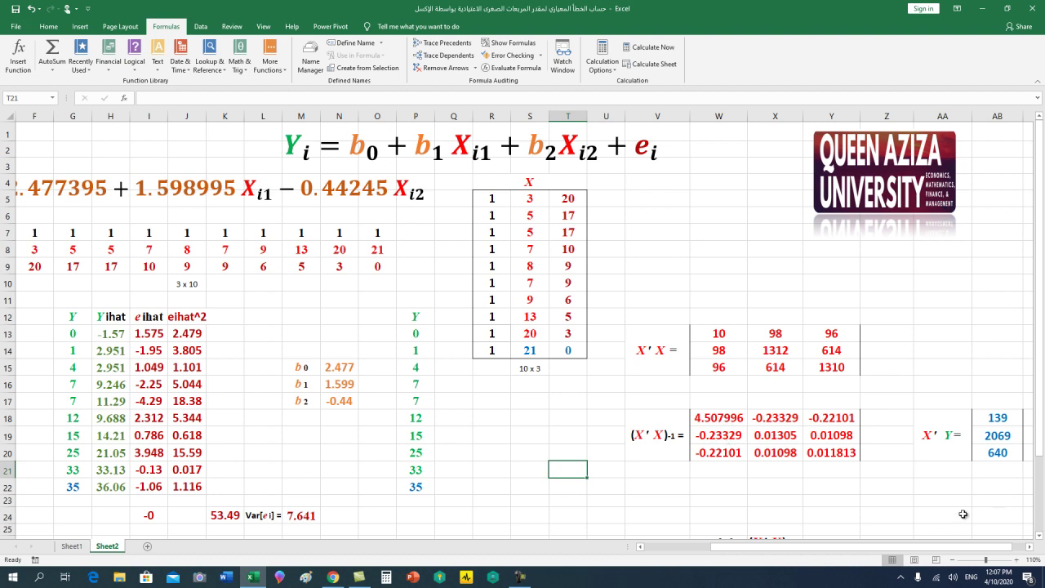
{"action": "scroll", "coordinate": [895, 551], "scroll_direction": "right", "scroll_amount": 1}
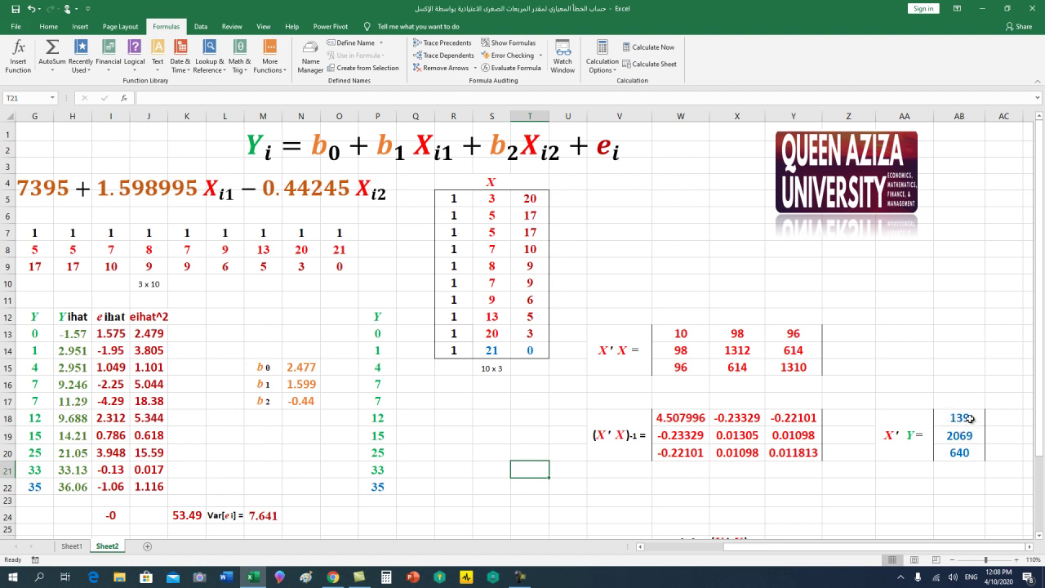
{"action": "left_click", "coordinate": [969, 418]}
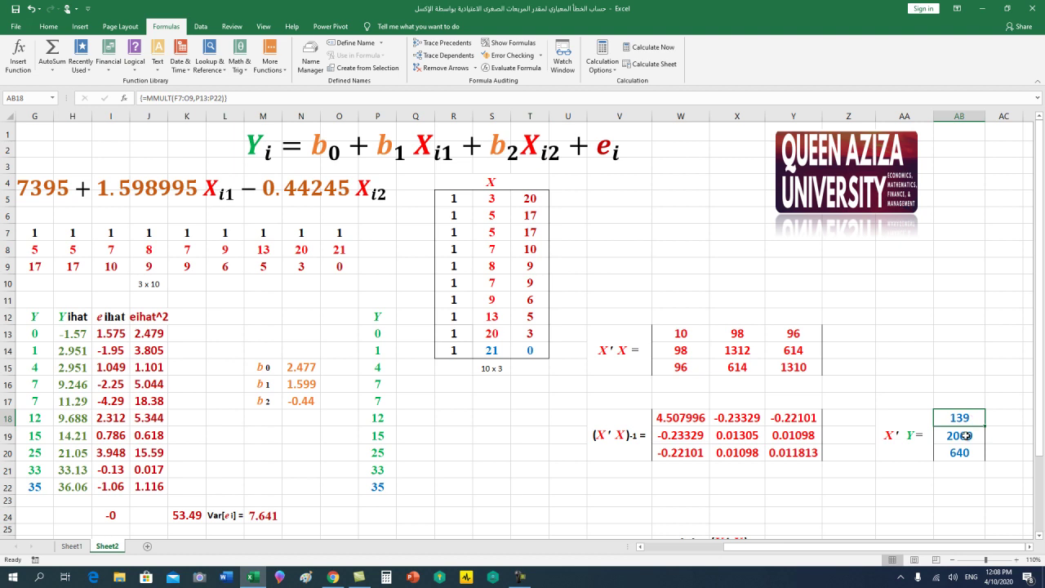
{"action": "left_click", "coordinate": [966, 436]}
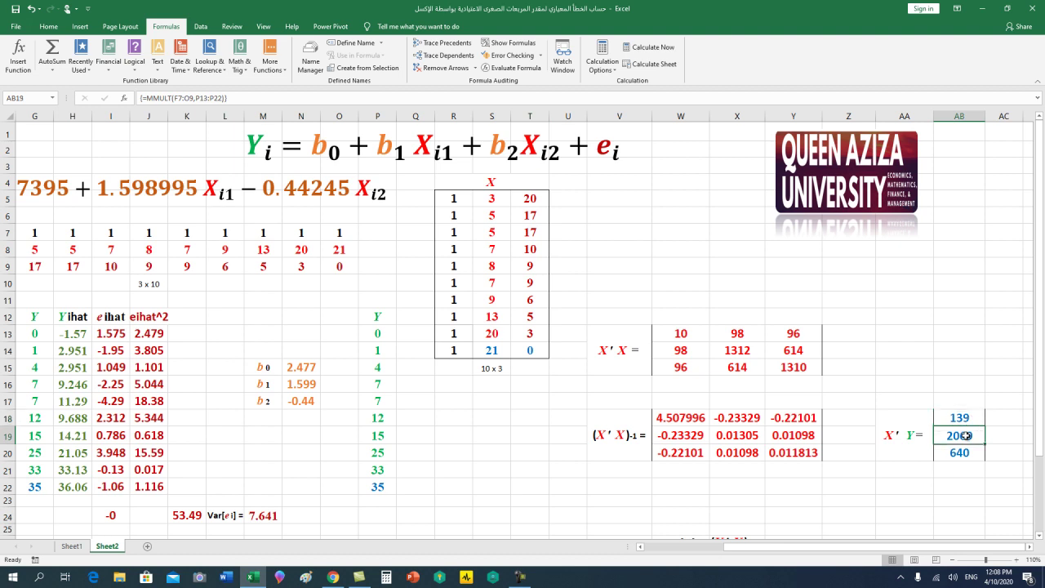
{"action": "left_click", "coordinate": [968, 457]}
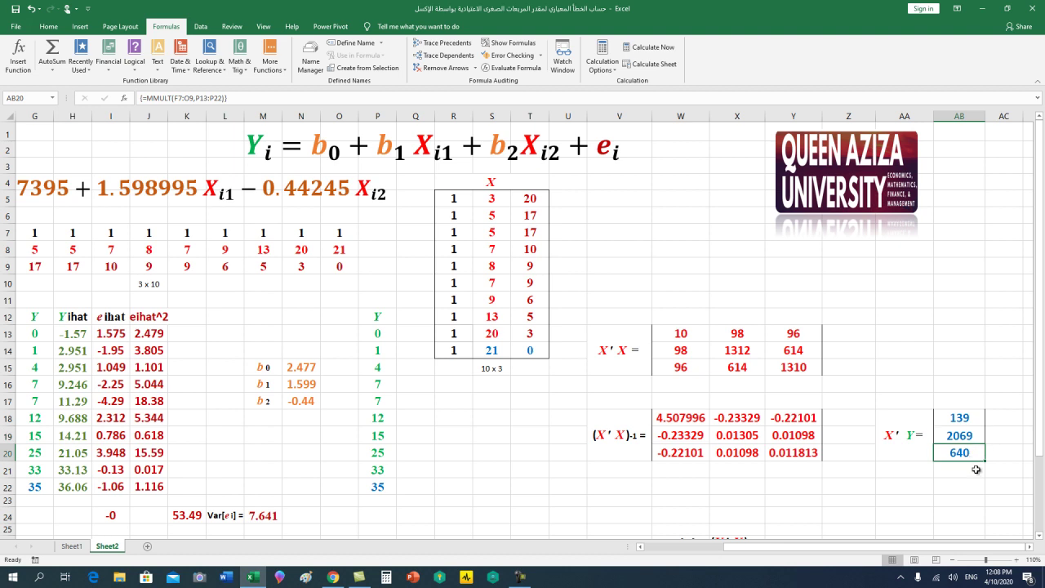
{"action": "left_click", "coordinate": [969, 486]}
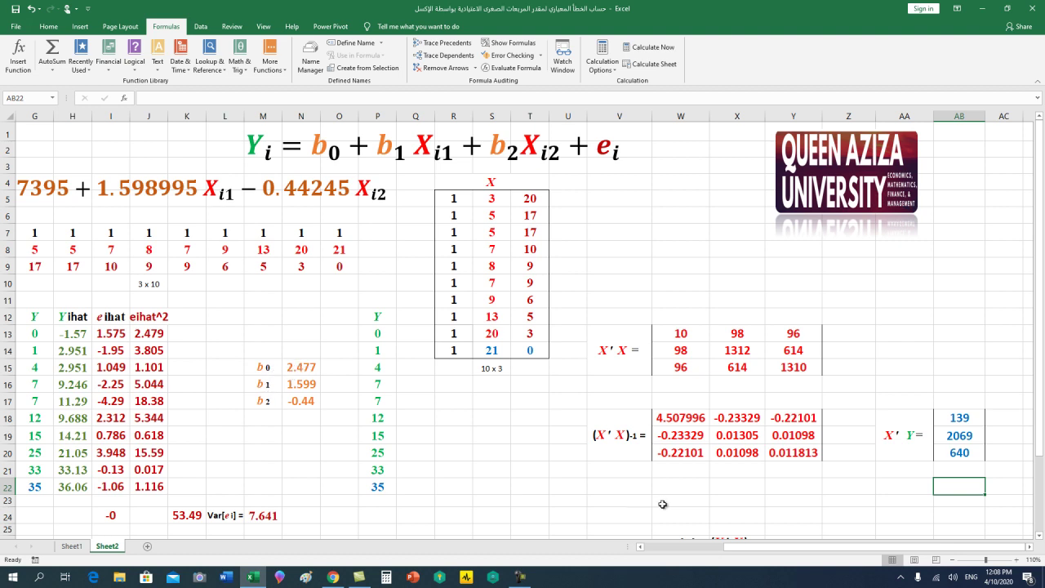
{"action": "left_click_drag", "start_coordinate": [731, 552], "coordinate": [658, 552]}
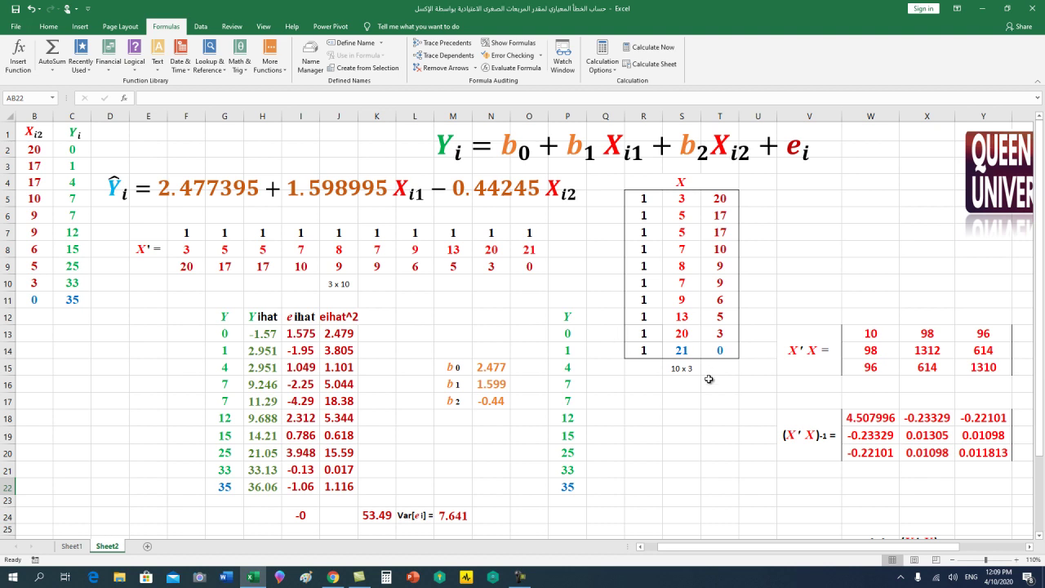
{"action": "left_click_drag", "start_coordinate": [726, 552], "coordinate": [687, 552]}
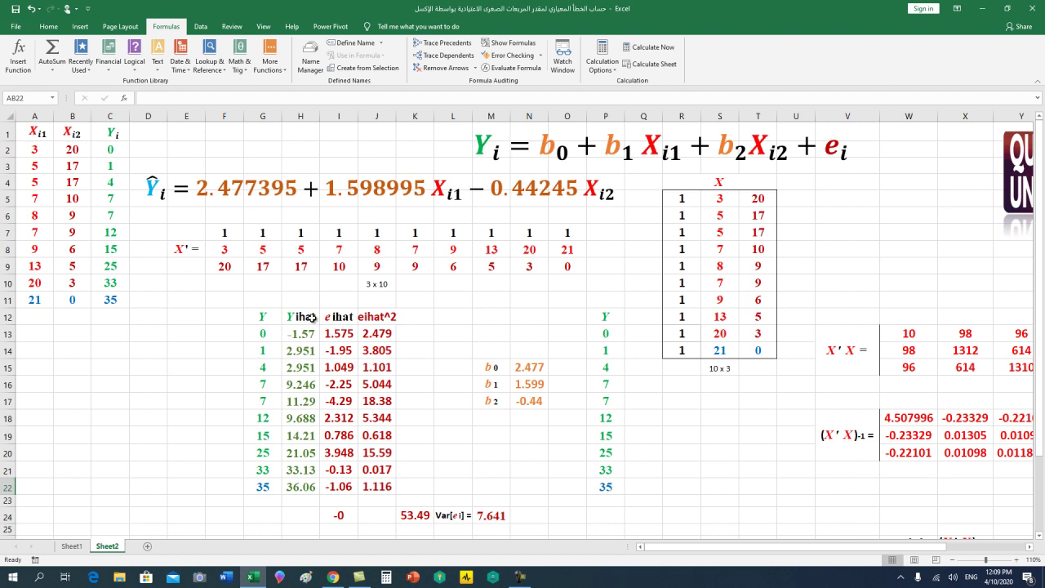
{"action": "mouse_move", "coordinate": [309, 334]}
{"action": "left_mouse_down"}
{"action": "mouse_move", "coordinate": [296, 479]}
{"action": "mouse_move", "coordinate": [297, 470]}
{"action": "left_mouse_up"}
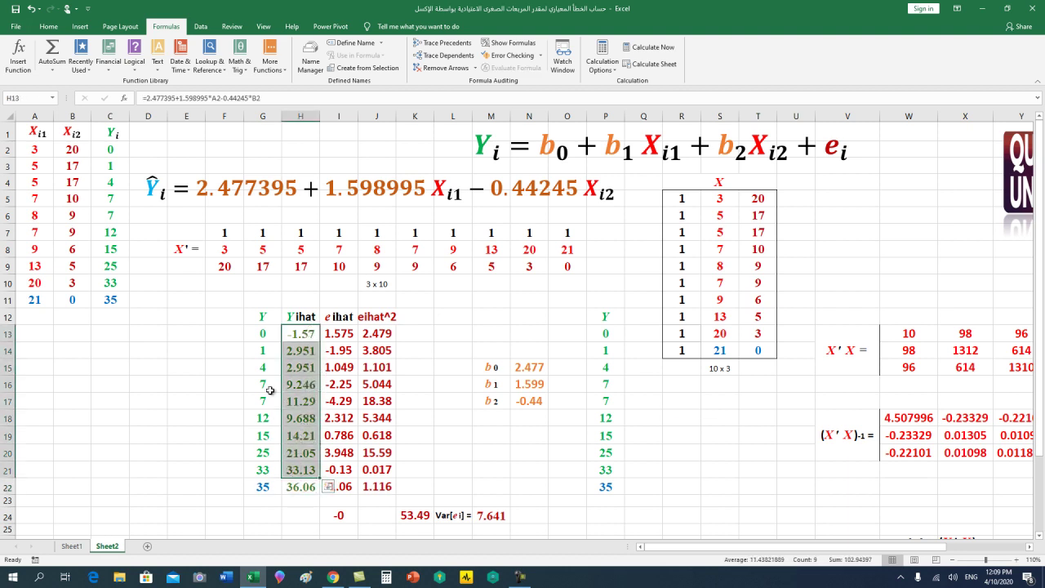
{"action": "left_click_drag", "start_coordinate": [265, 329], "coordinate": [269, 480]}
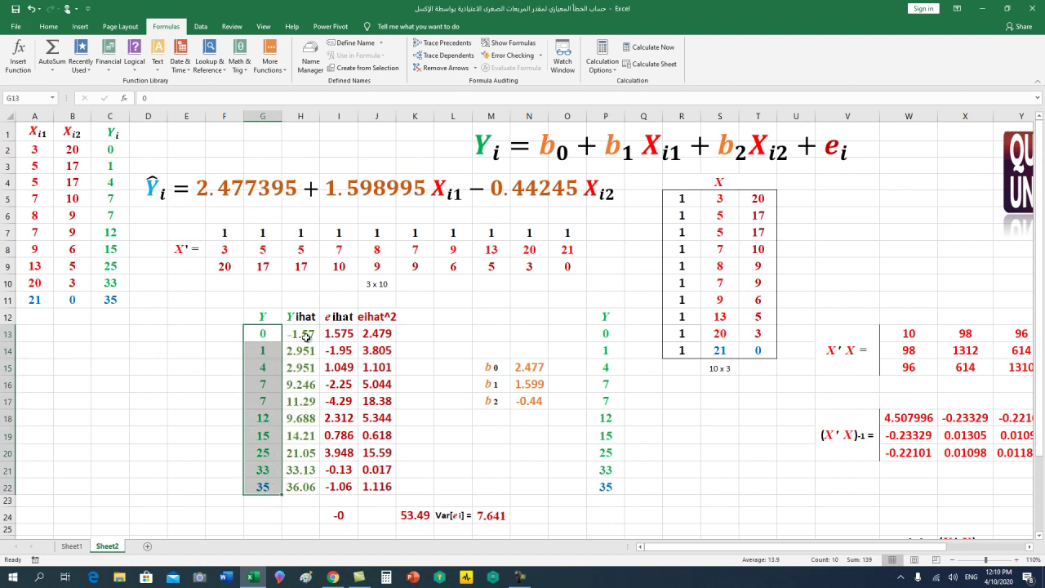
{"action": "left_click_drag", "start_coordinate": [307, 335], "coordinate": [307, 487]}
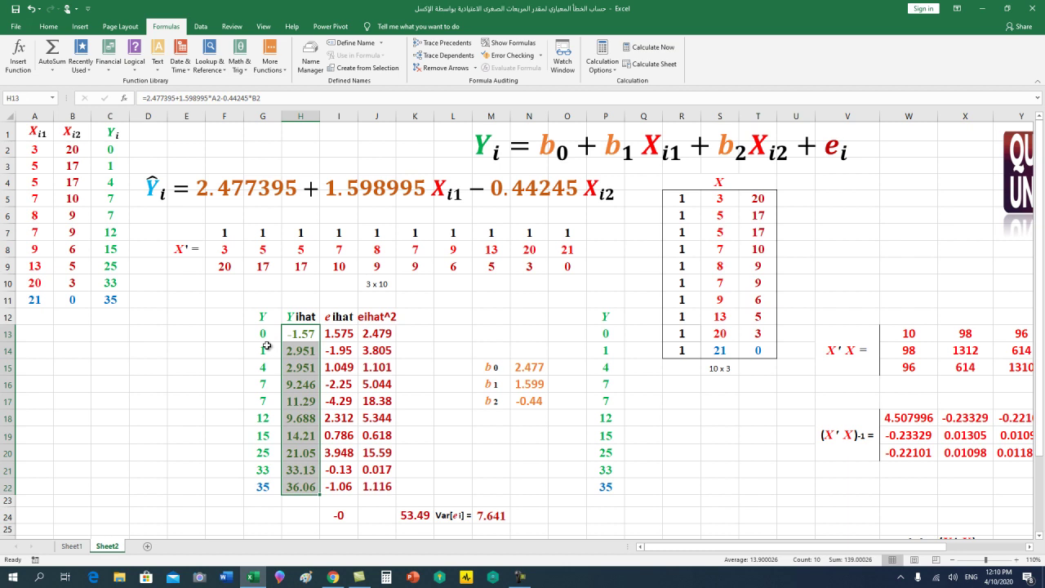
{"action": "left_click", "coordinate": [219, 344]}
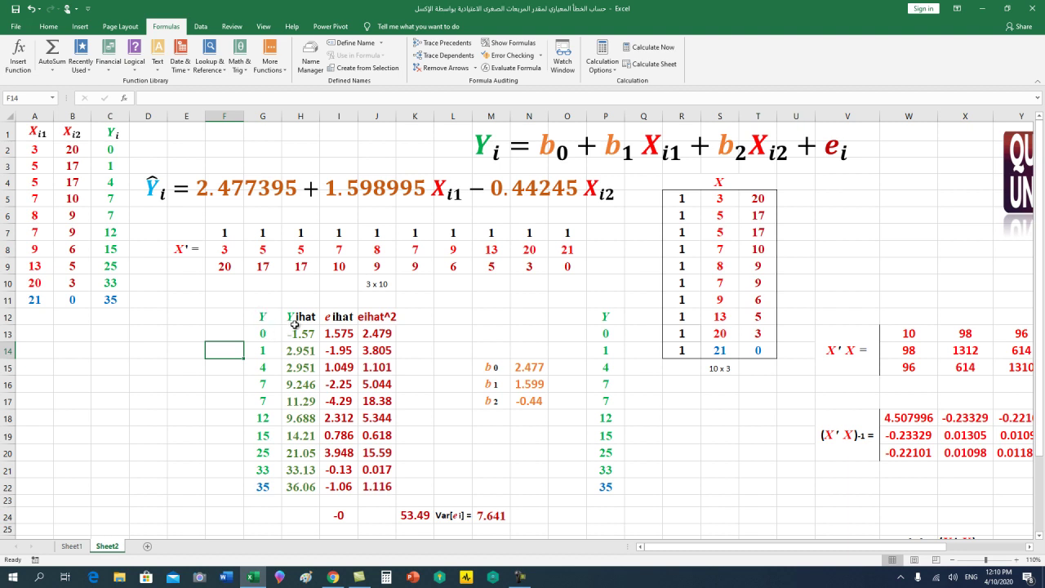
{"action": "mouse_move", "coordinate": [336, 330]}
{"action": "left_mouse_down"}
{"action": "mouse_move", "coordinate": [327, 359]}
{"action": "mouse_move", "coordinate": [335, 472]}
{"action": "left_mouse_up"}
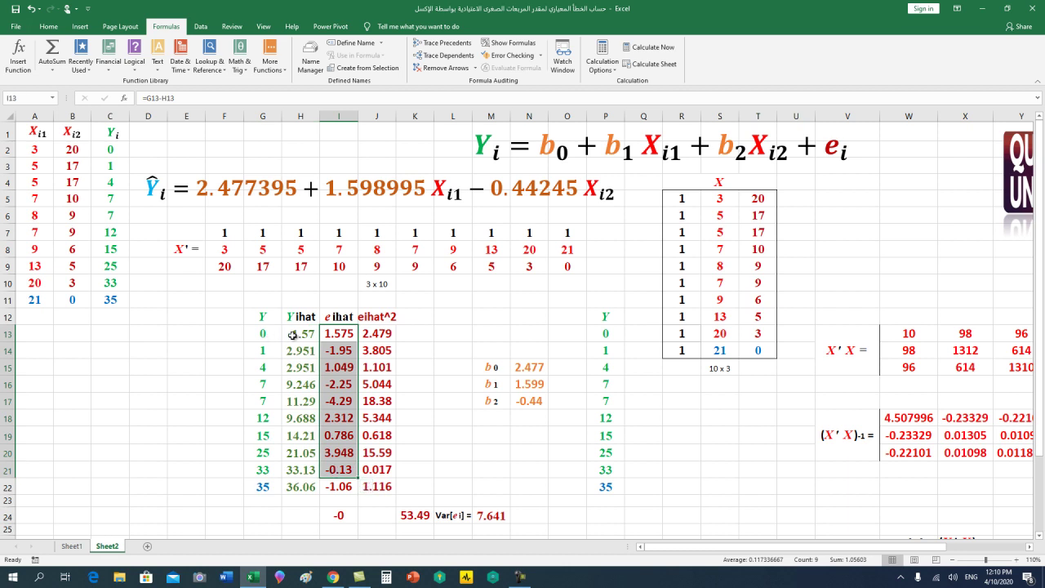
{"action": "left_click", "coordinate": [336, 335]}
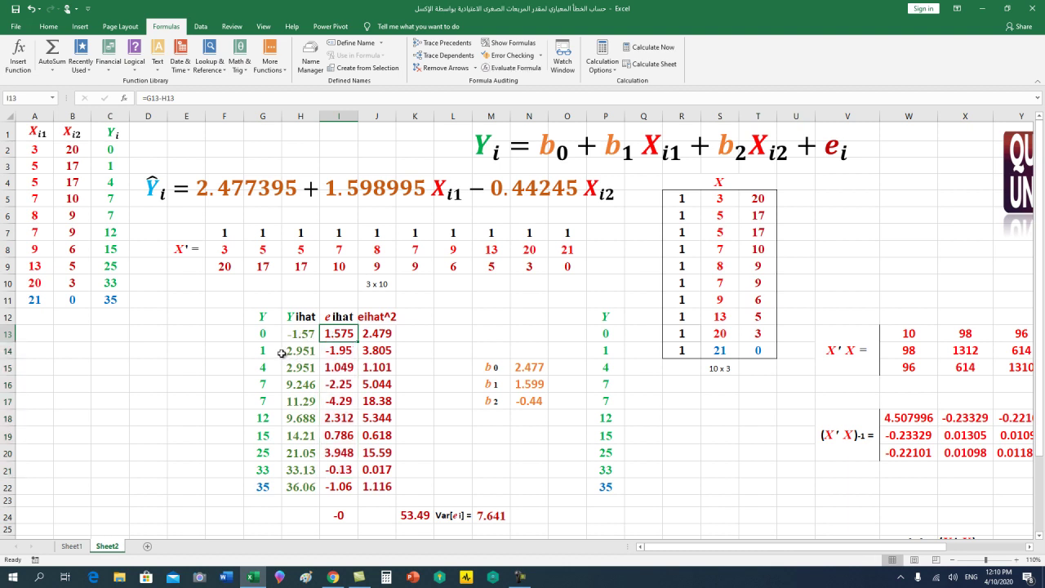
{"action": "left_click", "coordinate": [292, 351]}
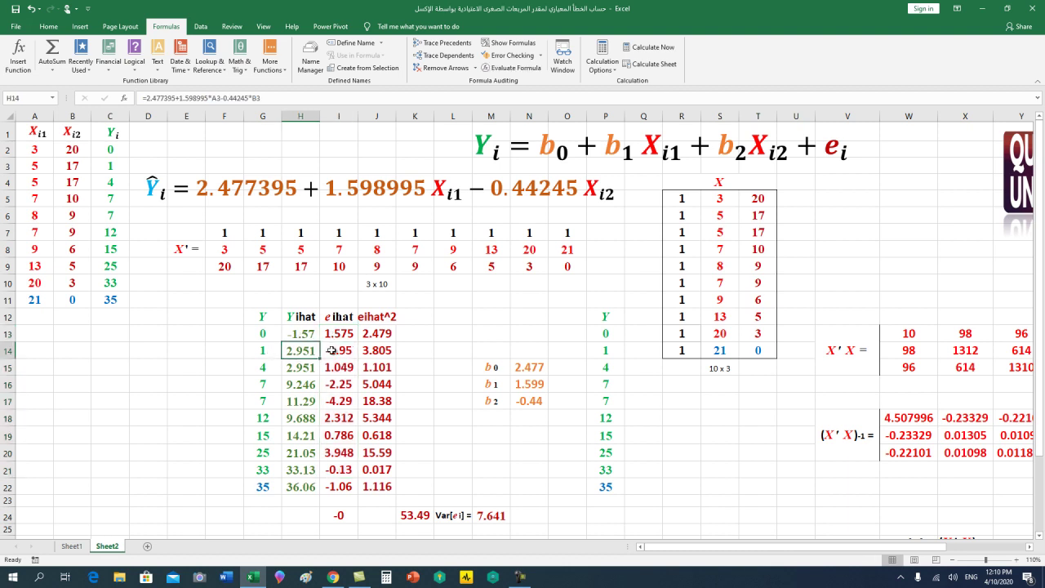
{"action": "left_click", "coordinate": [329, 352]}
{"action": "left_click", "coordinate": [277, 372]}
{"action": "left_click", "coordinate": [296, 371]}
{"action": "left_click", "coordinate": [331, 367]}
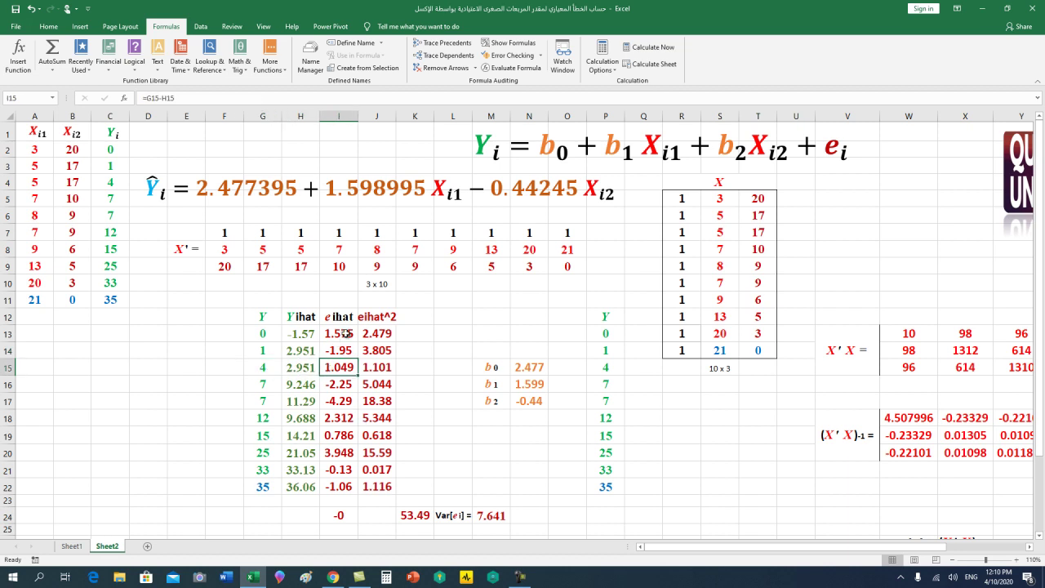
{"action": "left_click", "coordinate": [347, 334]}
{"action": "left_click", "coordinate": [338, 350]}
{"action": "left_click", "coordinate": [336, 369]}
{"action": "left_click", "coordinate": [337, 382]}
{"action": "left_click", "coordinate": [341, 399]}
{"action": "left_click", "coordinate": [343, 421]}
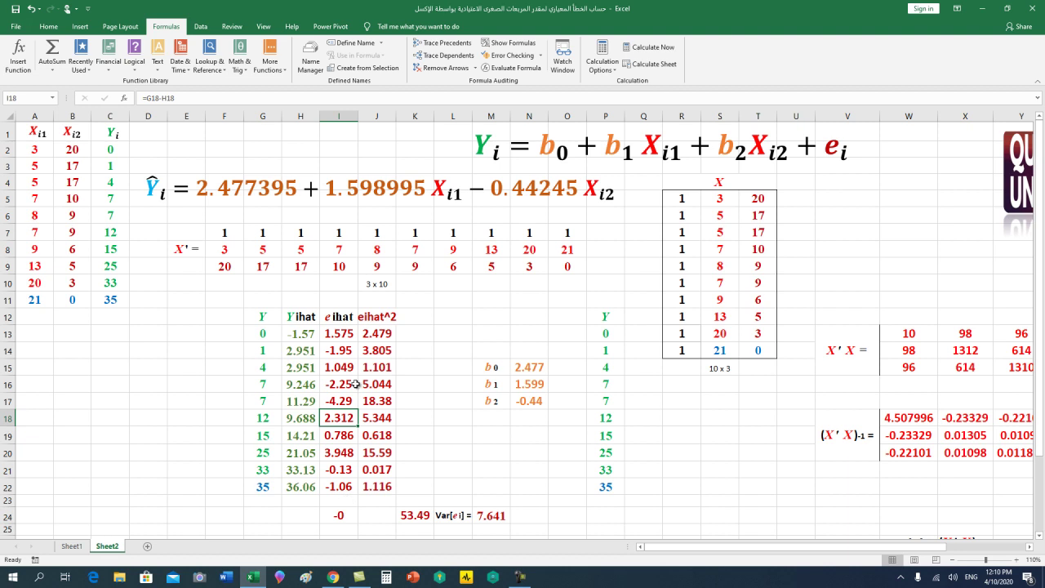
{"action": "left_click_drag", "start_coordinate": [347, 333], "coordinate": [345, 488]}
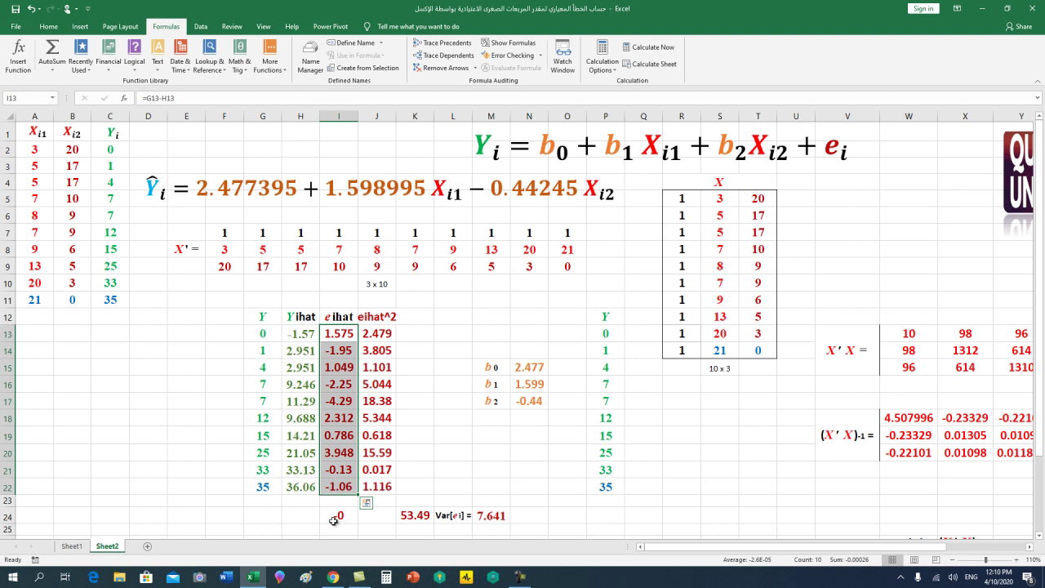
{"action": "left_click", "coordinate": [333, 517]}
{"action": "scroll", "coordinate": [459, 471], "scroll_direction": "down", "scroll_amount": 1}
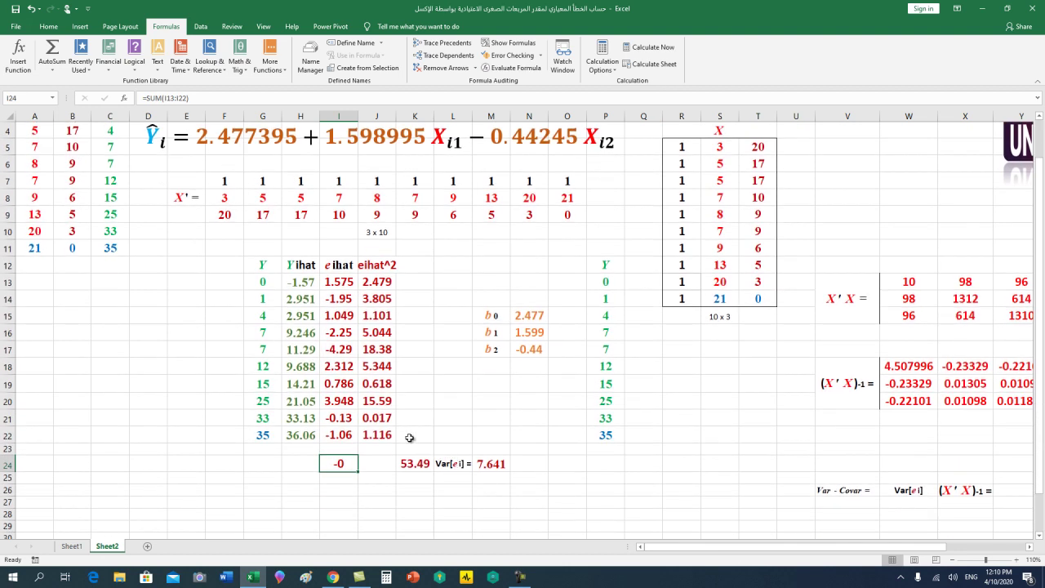
{"action": "scroll", "coordinate": [425, 398], "scroll_direction": "up", "scroll_amount": 1}
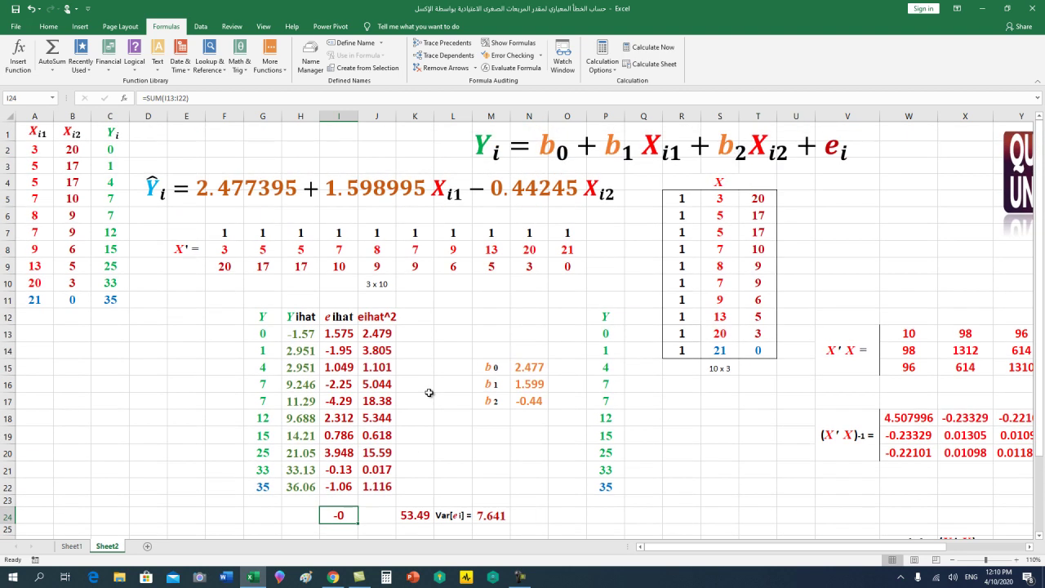
{"action": "scroll", "coordinate": [426, 392], "scroll_direction": "down", "scroll_amount": 1}
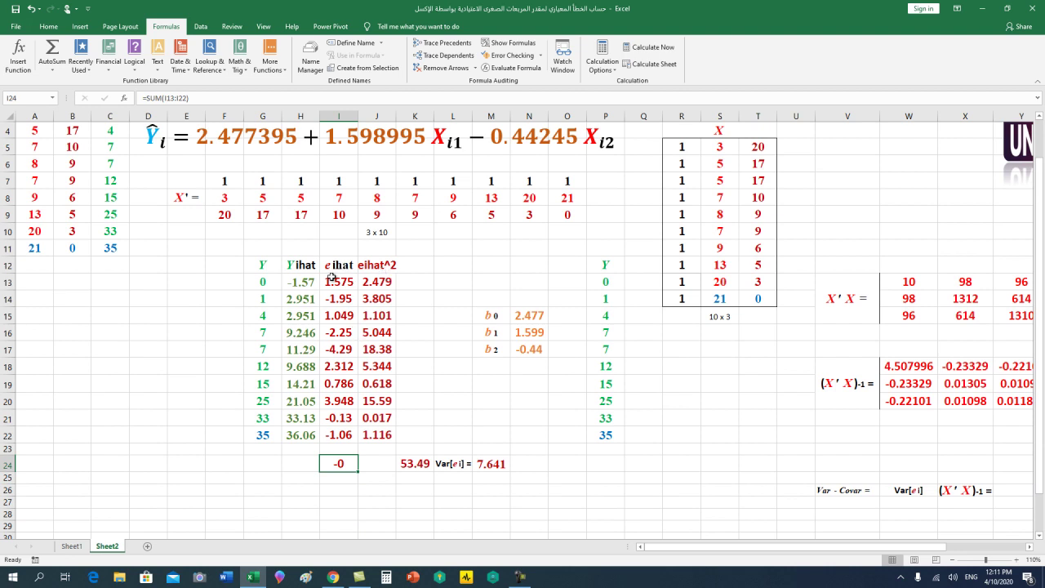
{"action": "left_click", "coordinate": [343, 283]}
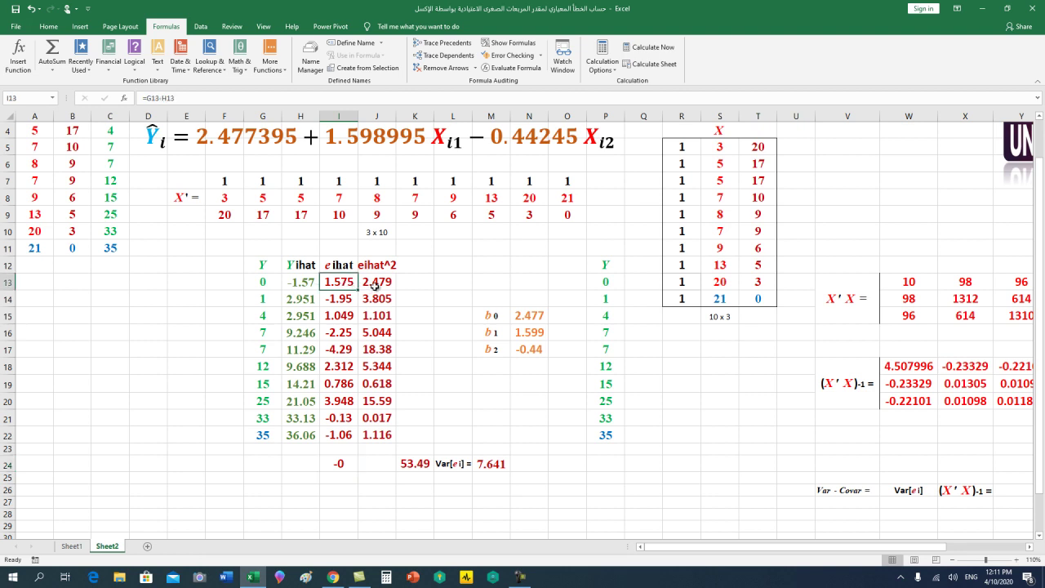
{"action": "left_click", "coordinate": [339, 299]}
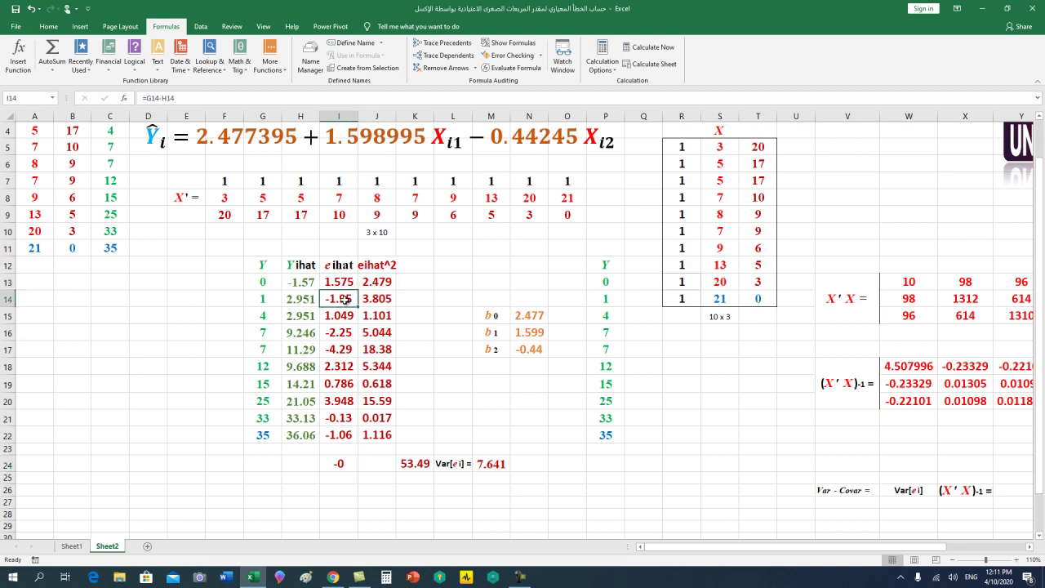
{"action": "left_click", "coordinate": [387, 303]}
{"action": "left_click", "coordinate": [352, 319]}
{"action": "left_click", "coordinate": [391, 320]}
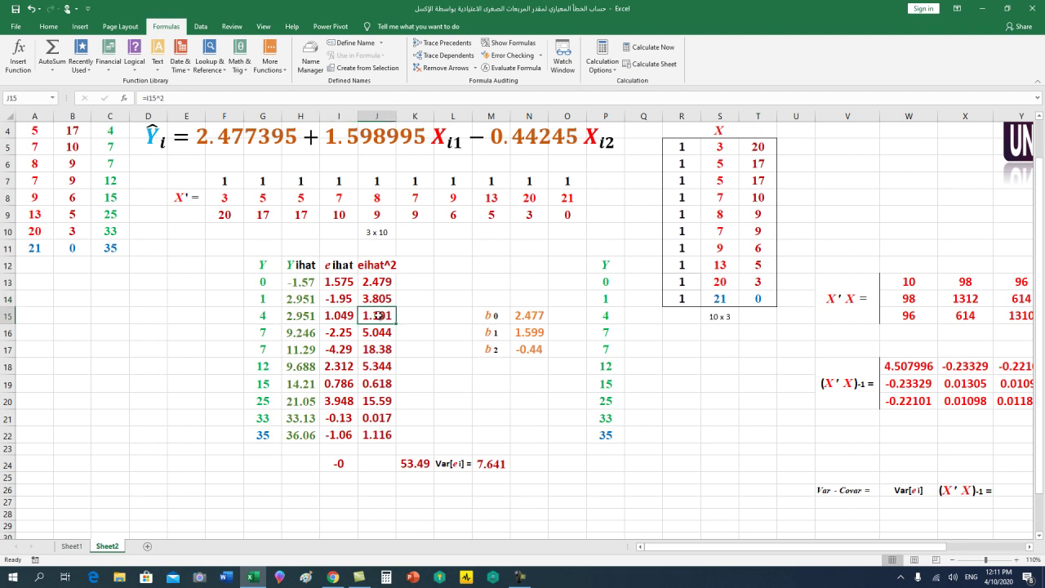
{"action": "left_click", "coordinate": [345, 438]}
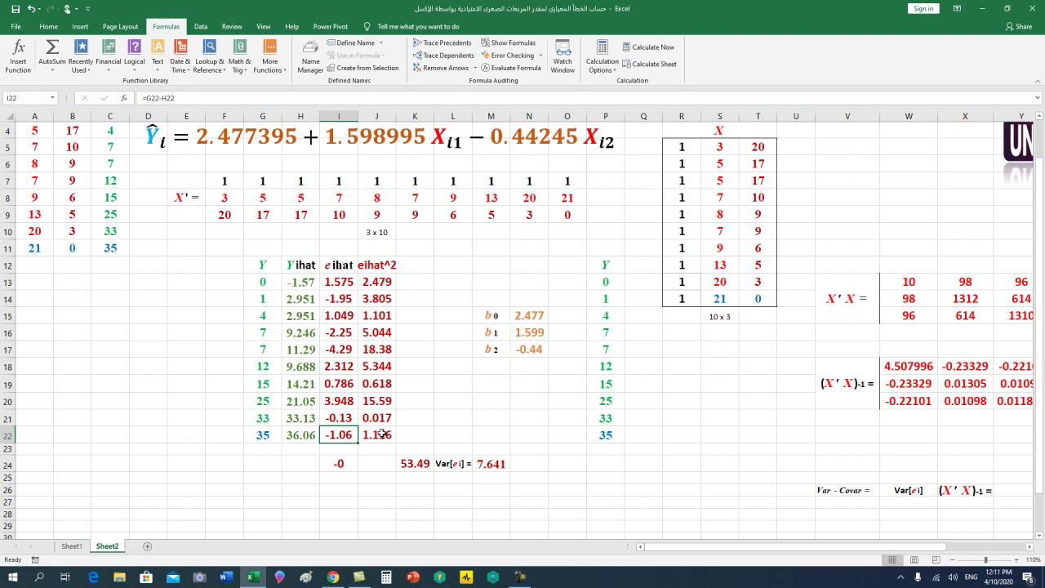
{"action": "left_click", "coordinate": [382, 433]}
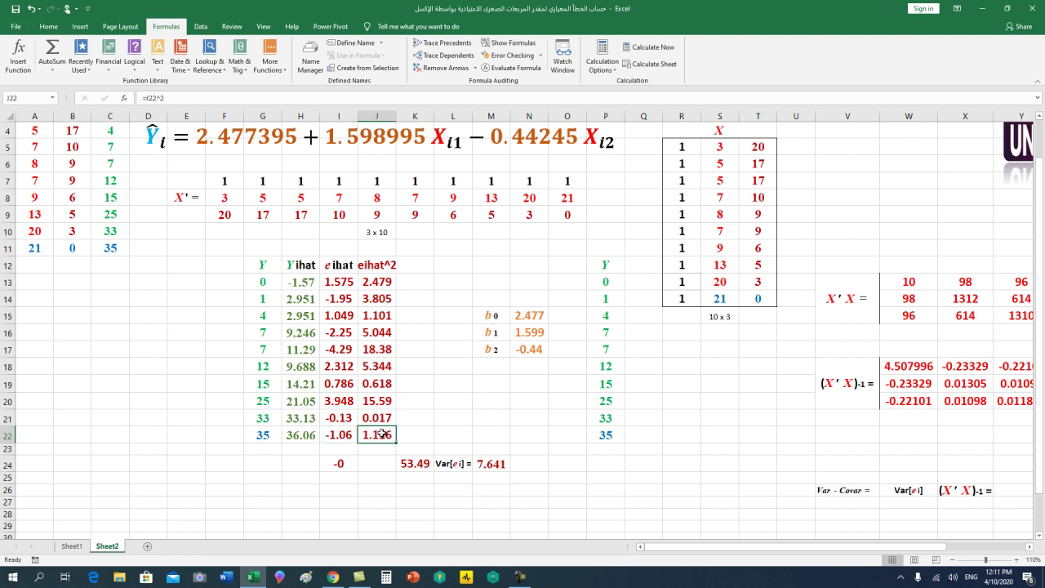
{"action": "left_click", "coordinate": [416, 470]}
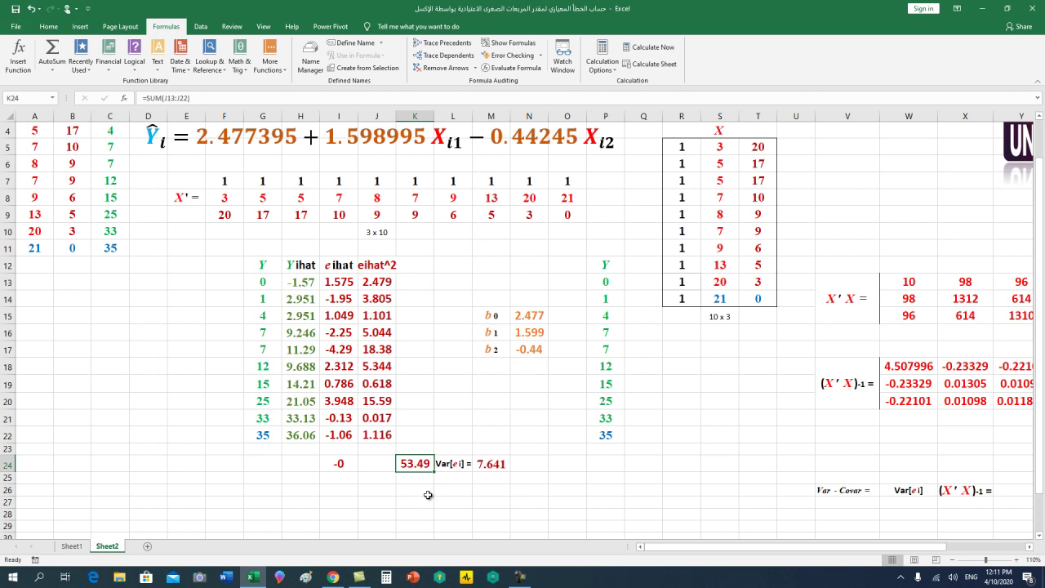
{"action": "left_click_drag", "start_coordinate": [379, 286], "coordinate": [377, 436]}
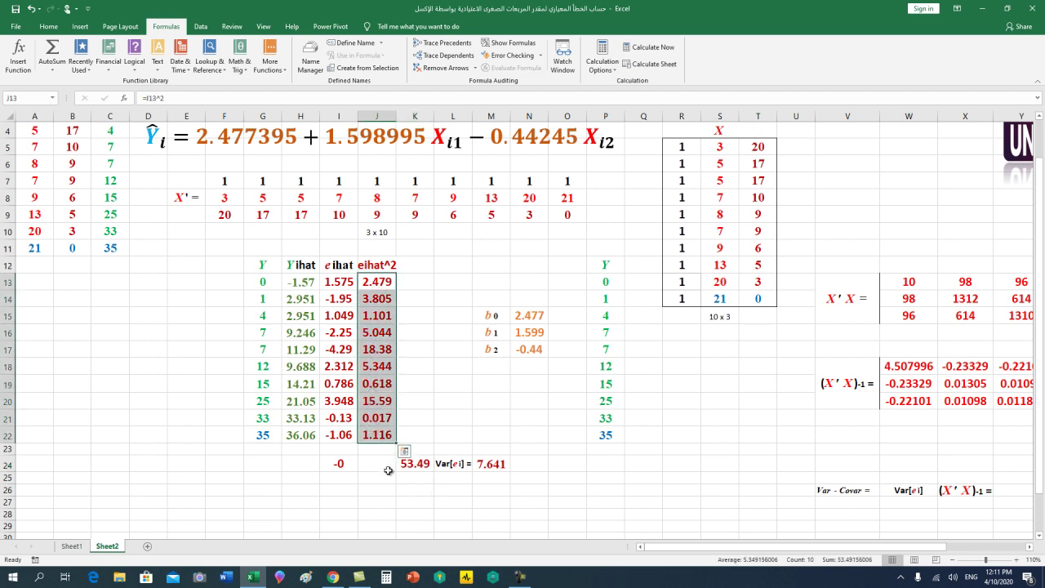
{"action": "left_click", "coordinate": [401, 490]}
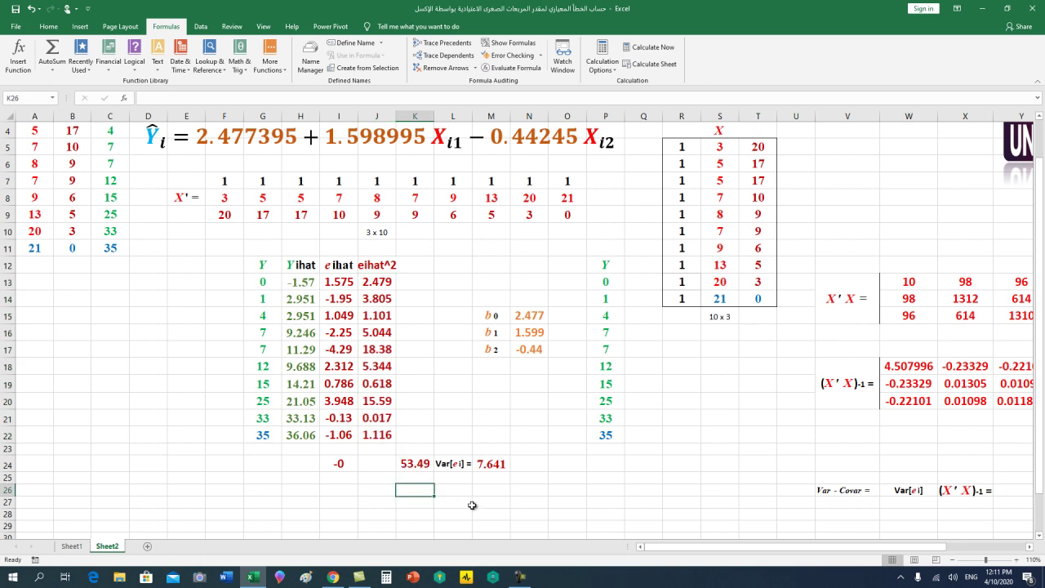
{"action": "left_click", "coordinate": [421, 467]}
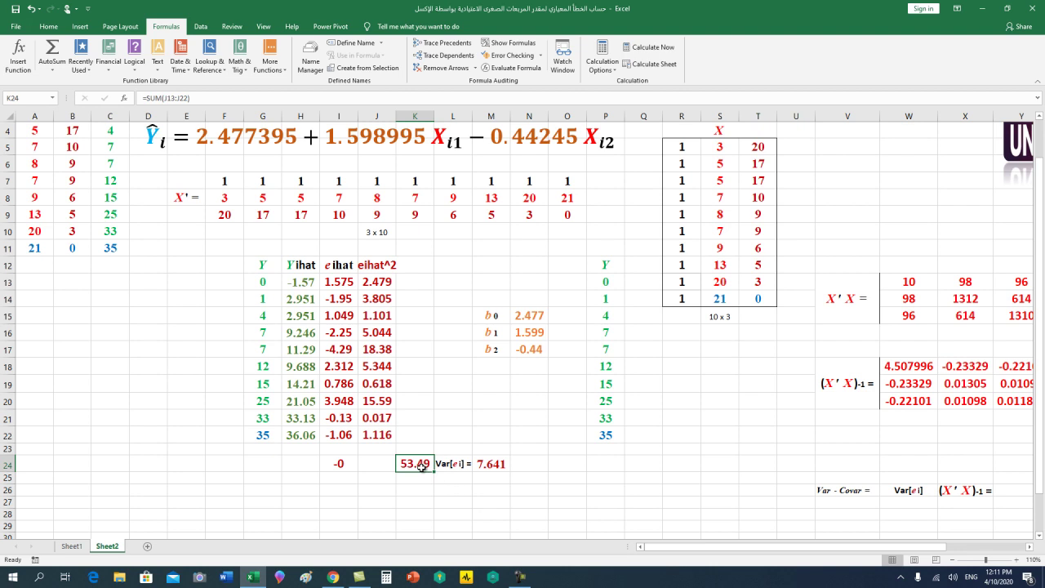
{"action": "scroll", "coordinate": [221, 307], "scroll_direction": "up", "scroll_amount": 1}
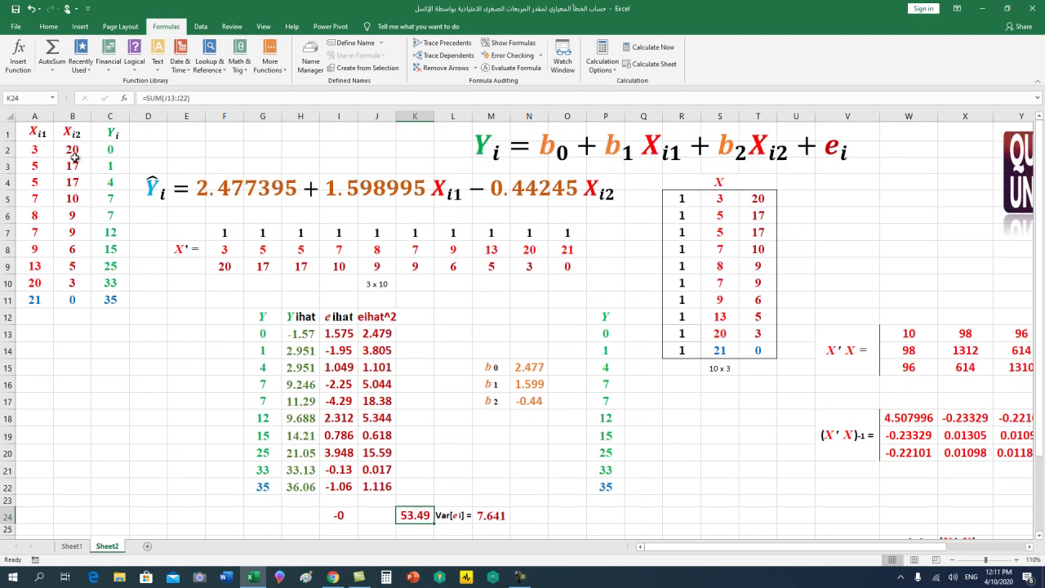
{"action": "scroll", "coordinate": [192, 368], "scroll_direction": "down", "scroll_amount": 1}
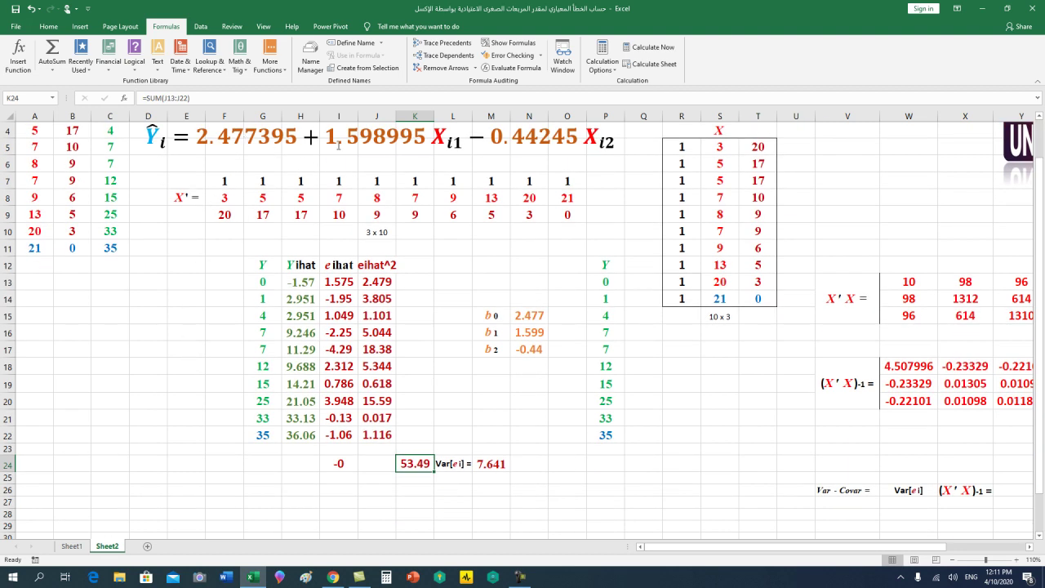
{"action": "scroll", "coordinate": [551, 284], "scroll_direction": "up", "scroll_amount": 1}
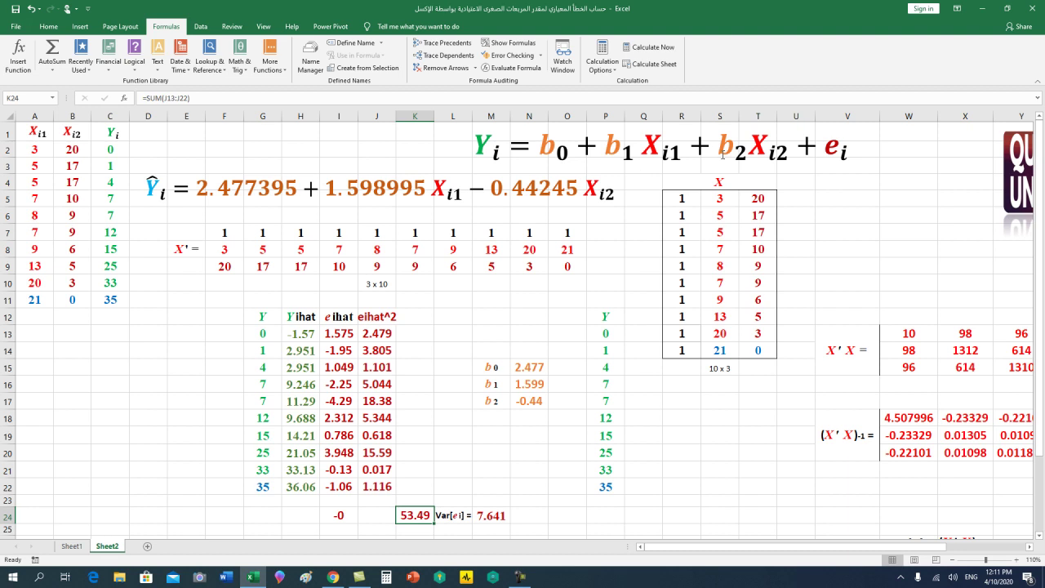
{"action": "scroll", "coordinate": [679, 376], "scroll_direction": "down", "scroll_amount": 1}
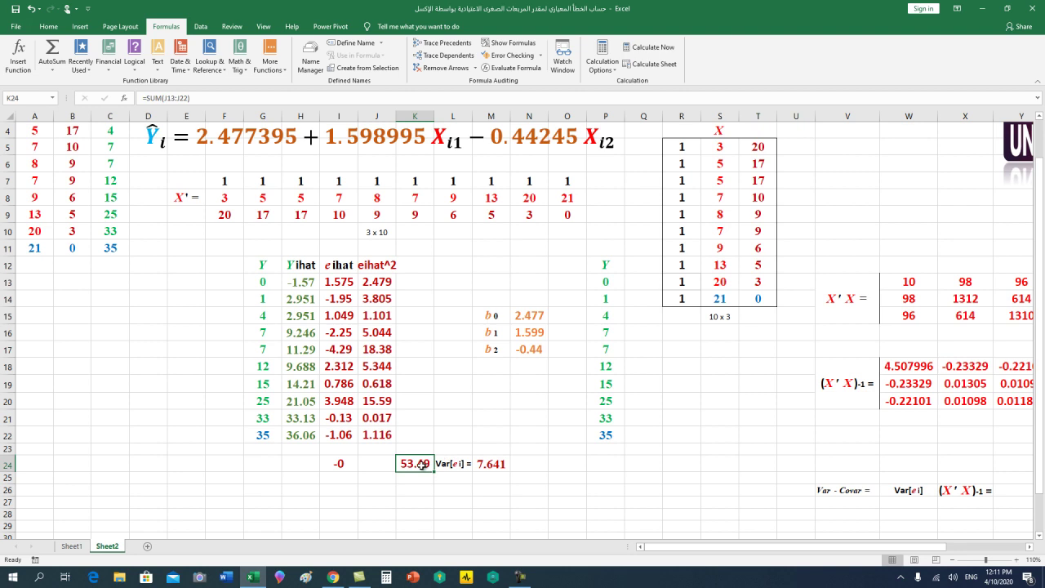
{"action": "left_click", "coordinate": [497, 467]}
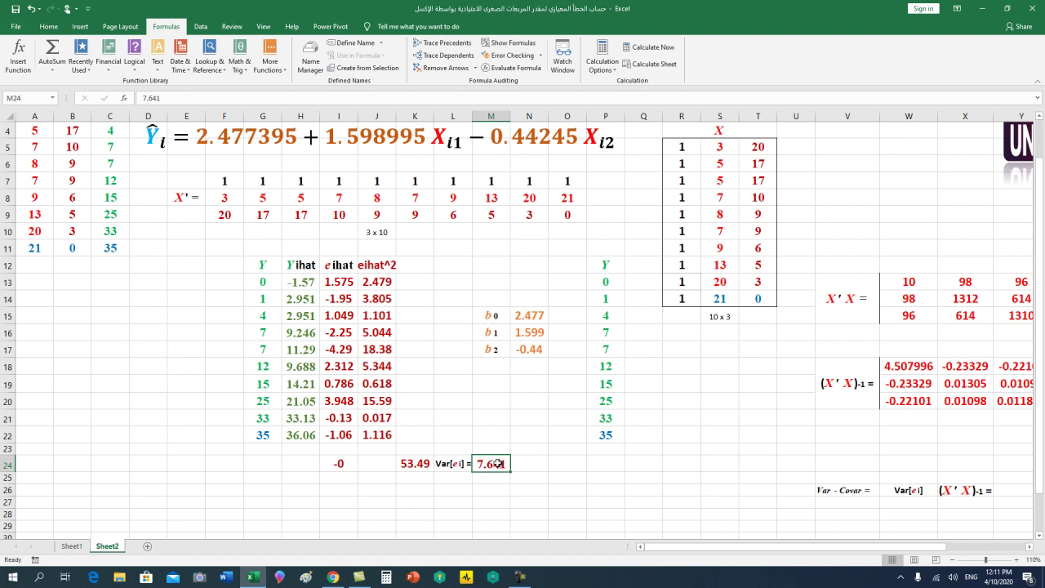
{"action": "left_click_drag", "start_coordinate": [651, 545], "coordinate": [745, 562]}
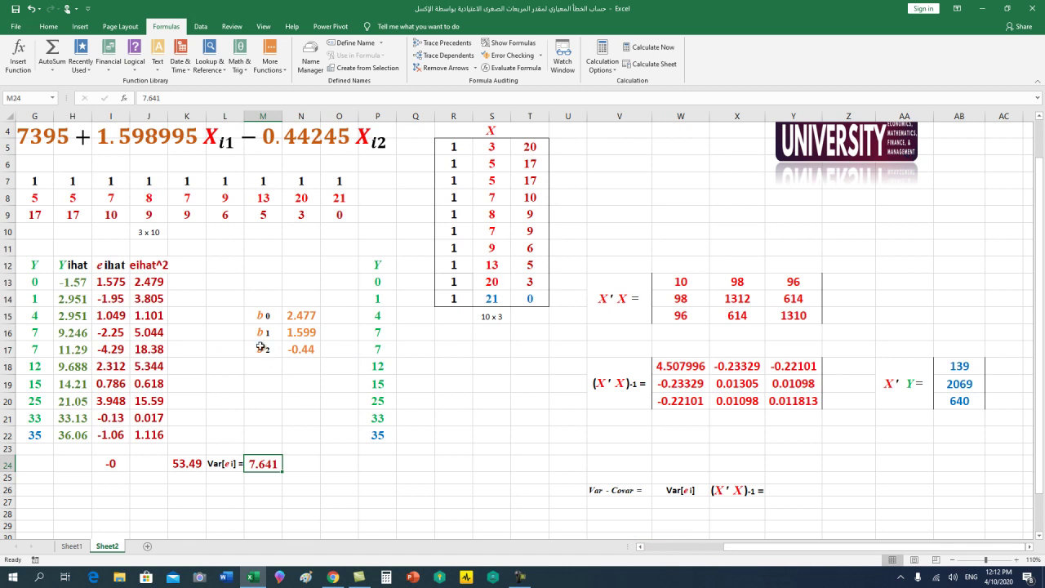
{"action": "scroll", "coordinate": [261, 347], "scroll_direction": "down", "scroll_amount": 1}
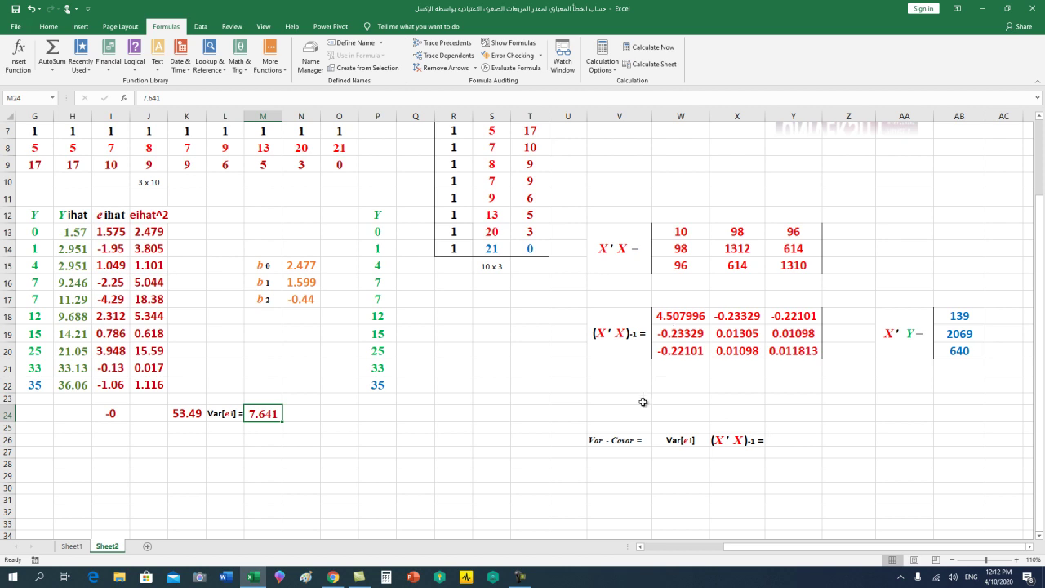
{"action": "left_click", "coordinate": [622, 439]}
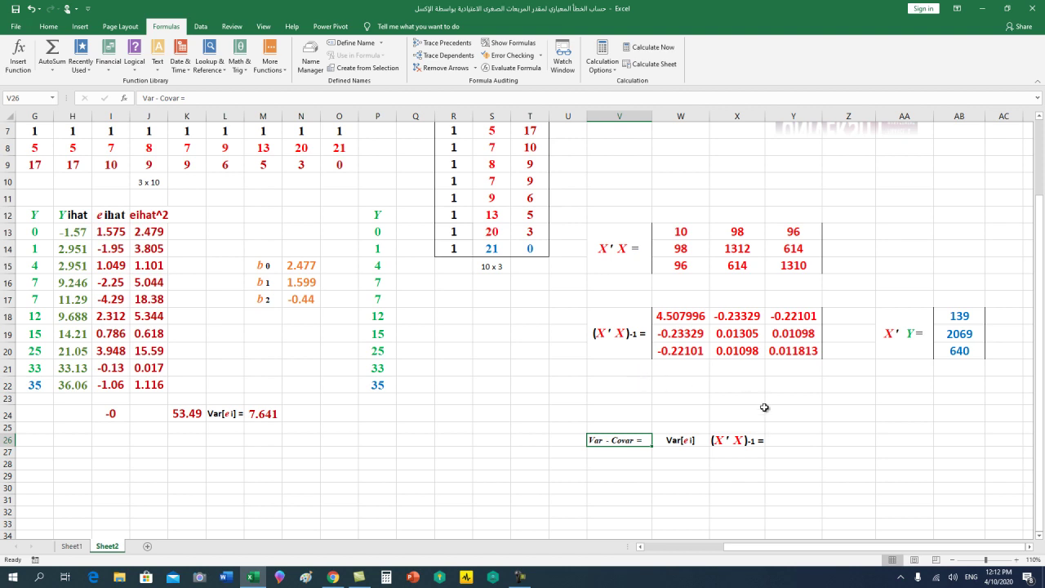
{"action": "left_click", "coordinate": [687, 442]}
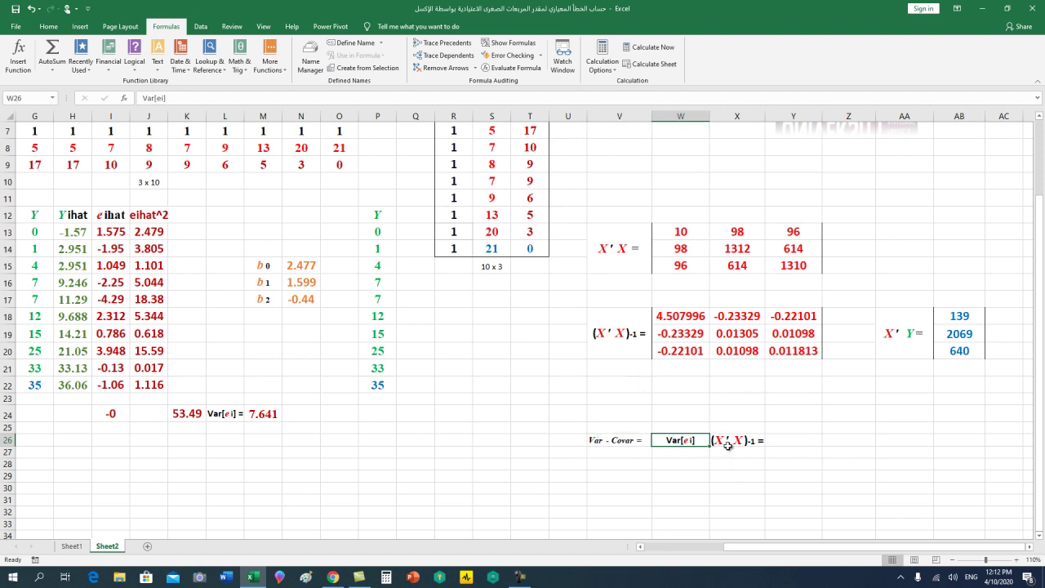
{"action": "left_click", "coordinate": [728, 446]}
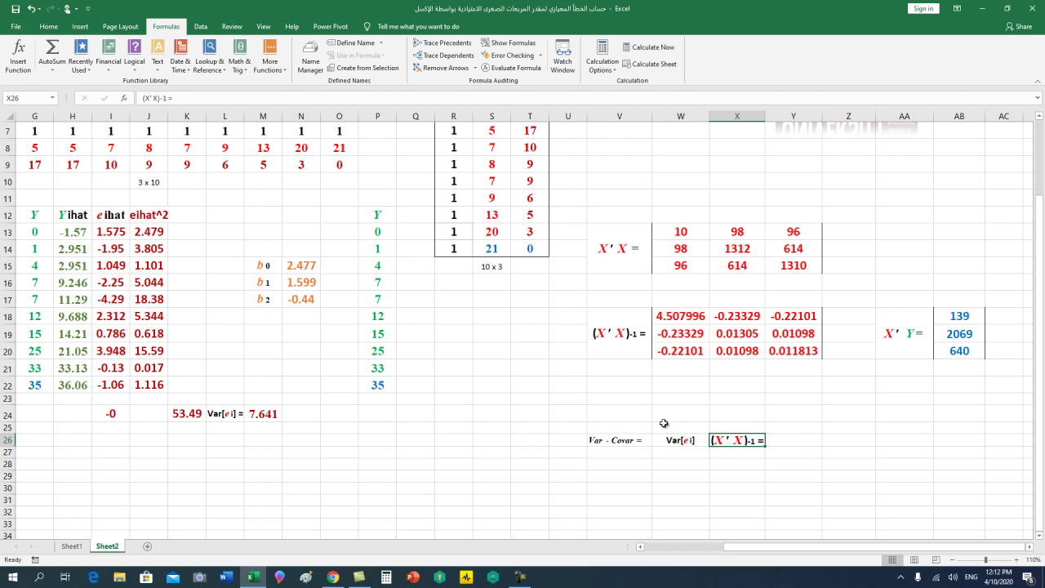
{"action": "left_click", "coordinate": [272, 414]}
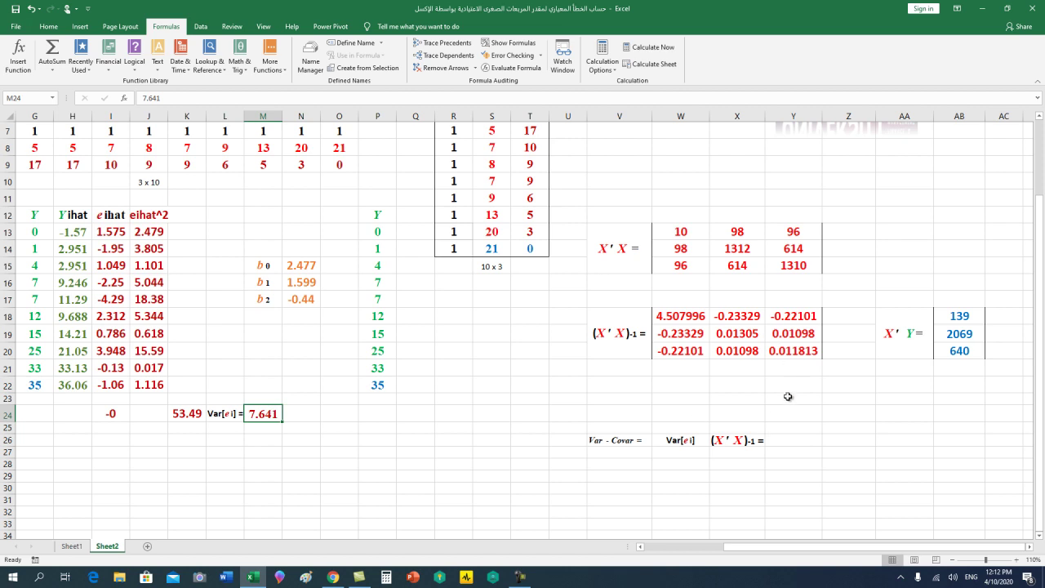
{"action": "left_click", "coordinate": [800, 441]}
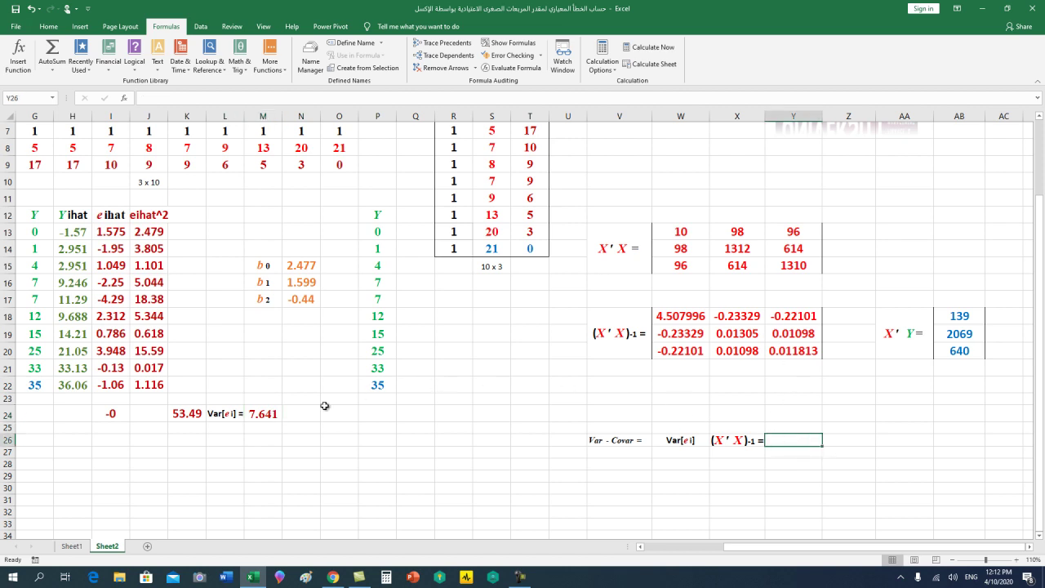
{"action": "left_click", "coordinate": [277, 414]}
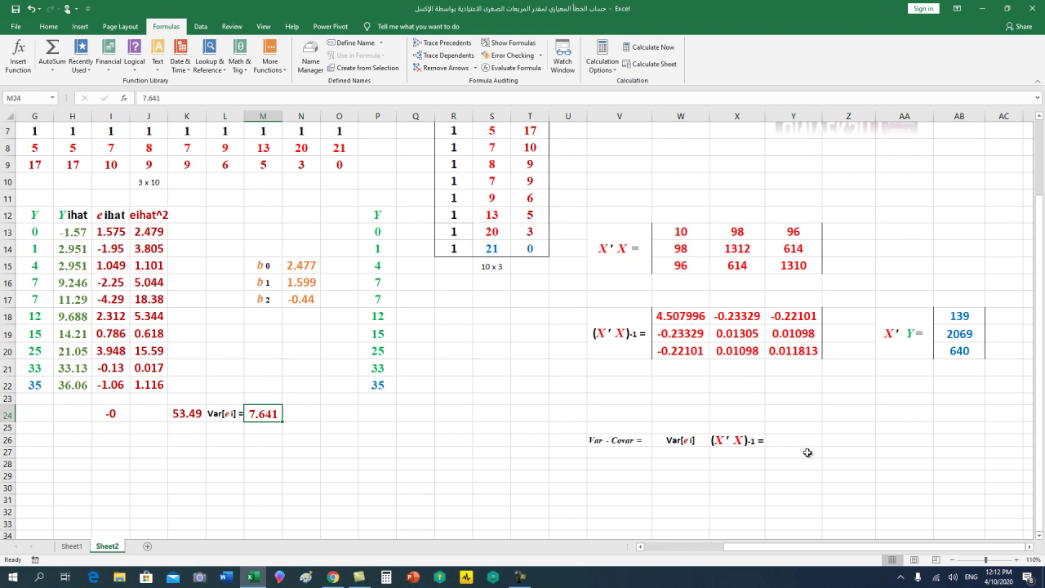
Array-enter =7.641*W18:Y20 across Y25:AA27, giving 34.44560089 and -1.78260562 in the first cells
{"action": "left_click_drag", "start_coordinate": [793, 426], "coordinate": [790, 449]}
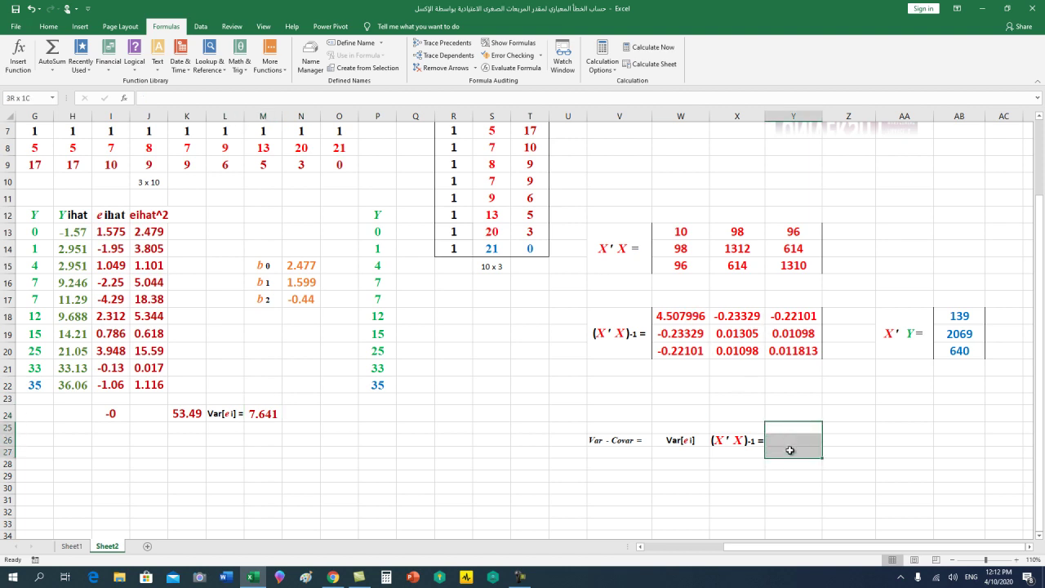
{"action": "left_click_drag", "start_coordinate": [789, 450], "coordinate": [931, 453]}
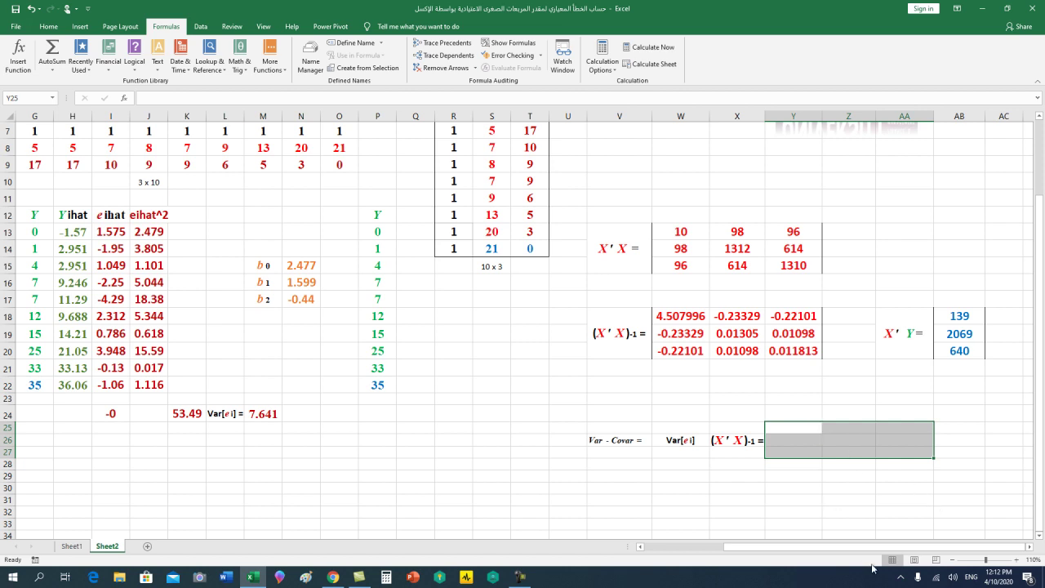
{"action": "type", "text": "+"}
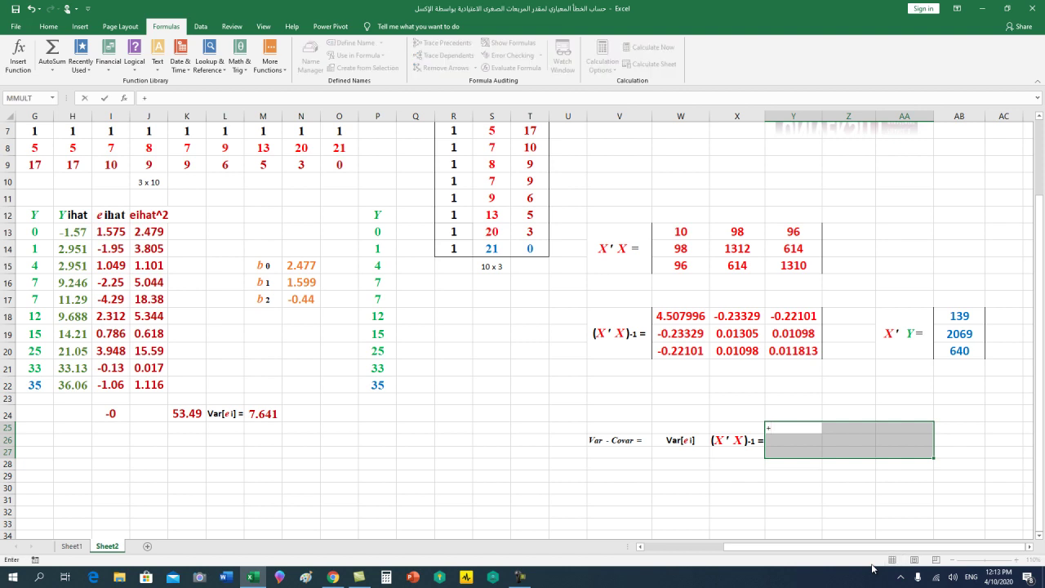
{"action": "key", "text": "BackSpace"}
{"action": "type", "text": "="}
{"action": "type", "text": "7."}
{"action": "type", "text": "641*"}
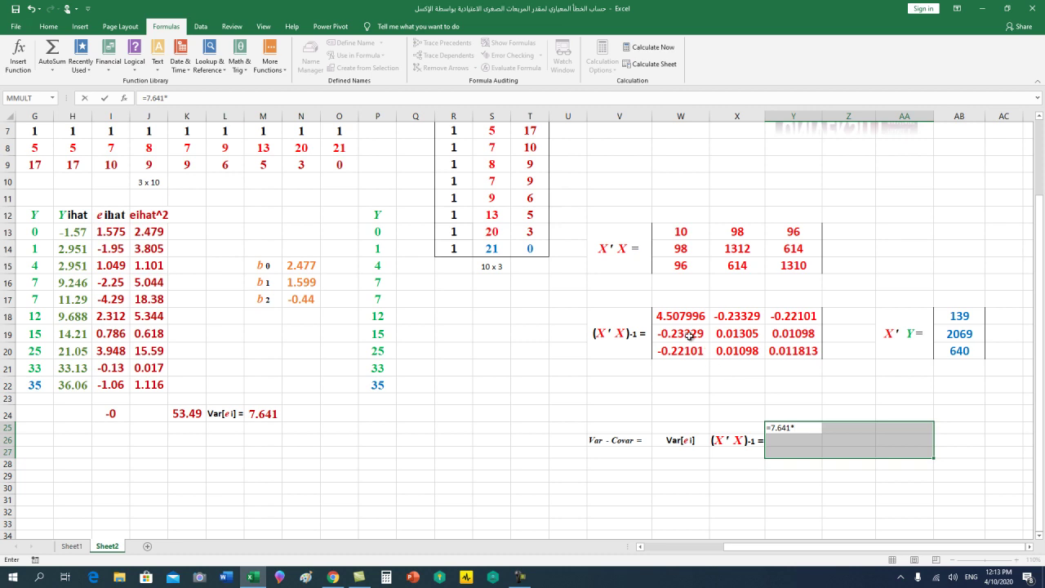
{"action": "mouse_move", "coordinate": [679, 319]}
{"action": "left_mouse_down"}
{"action": "mouse_move", "coordinate": [682, 346]}
{"action": "mouse_move", "coordinate": [774, 350]}
{"action": "left_mouse_up"}
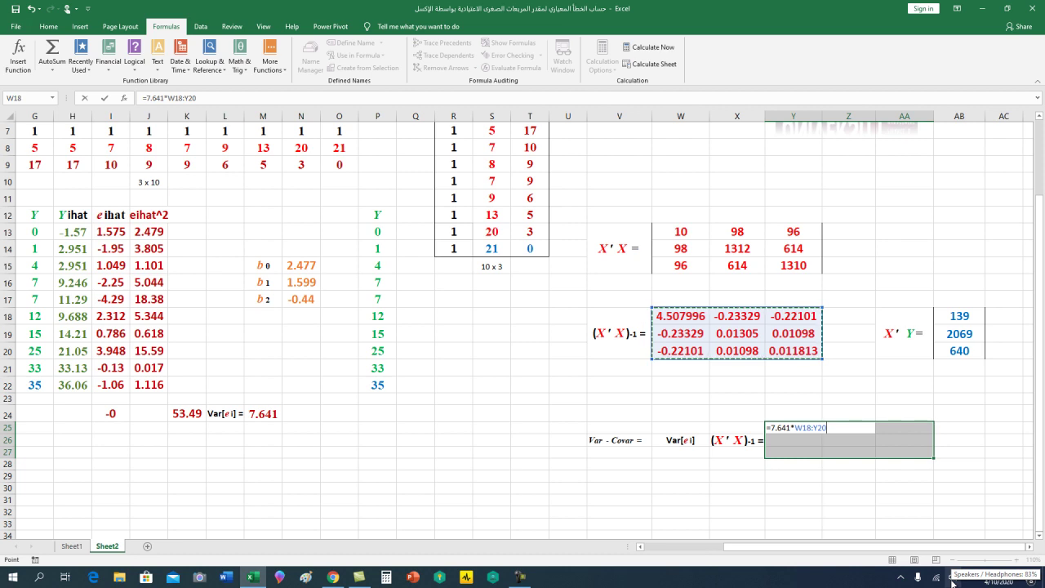
{"action": "key", "text": "ctrl+shift+Return"}
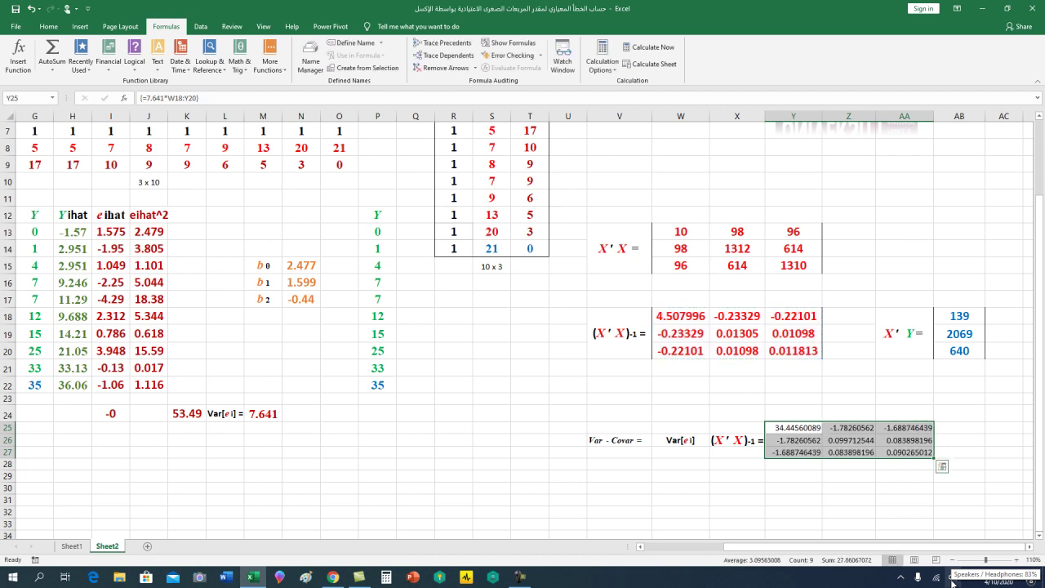
{"action": "left_click", "coordinate": [897, 505]}
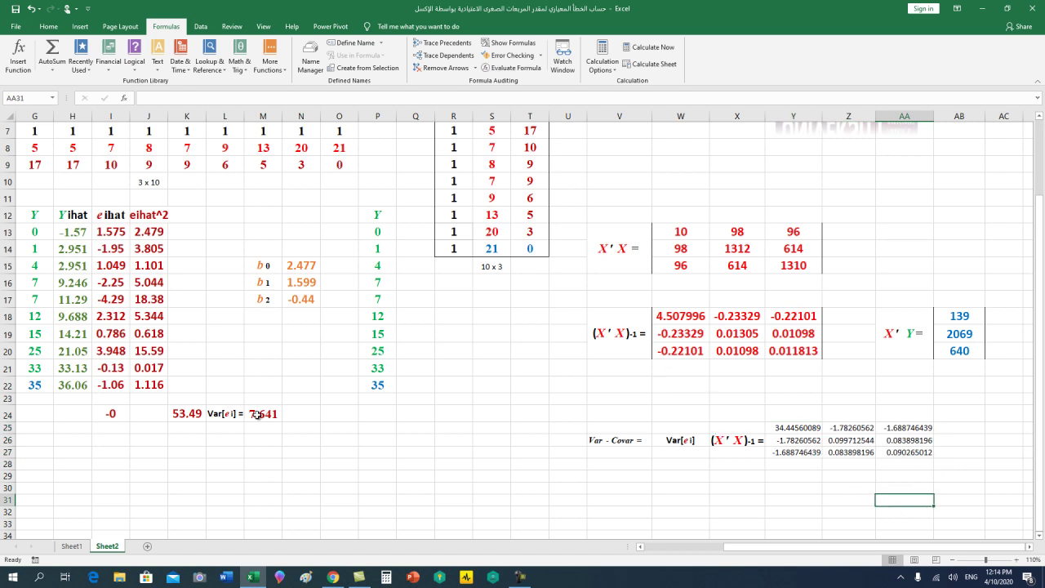
{"action": "mouse_move", "coordinate": [796, 317]}
{"action": "left_mouse_down"}
{"action": "mouse_move", "coordinate": [800, 337]}
{"action": "mouse_move", "coordinate": [690, 349]}
{"action": "left_mouse_up"}
{"action": "left_click", "coordinate": [925, 431]}
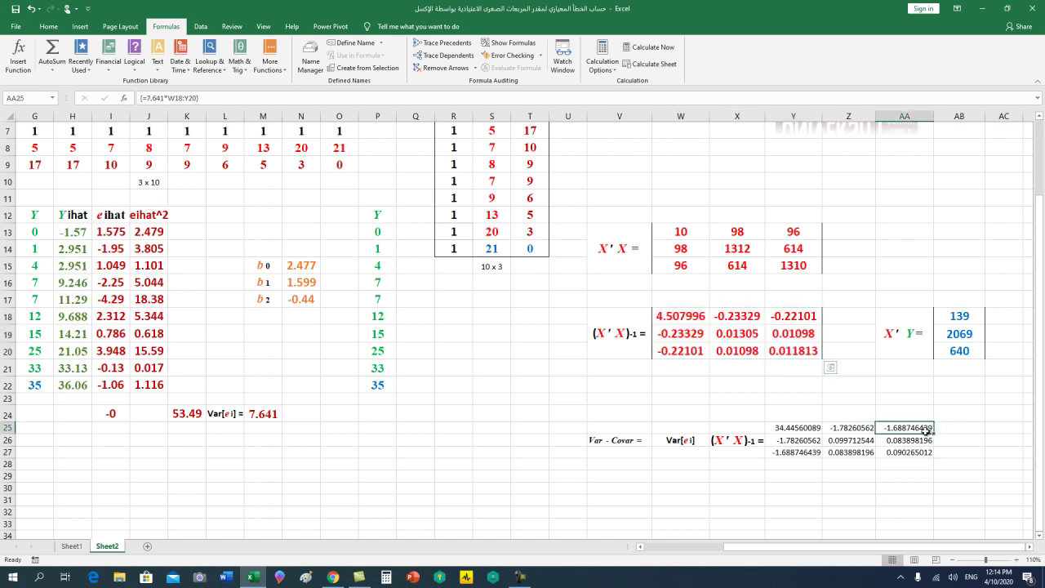
{"action": "left_click_drag", "start_coordinate": [925, 430], "coordinate": [796, 451]}
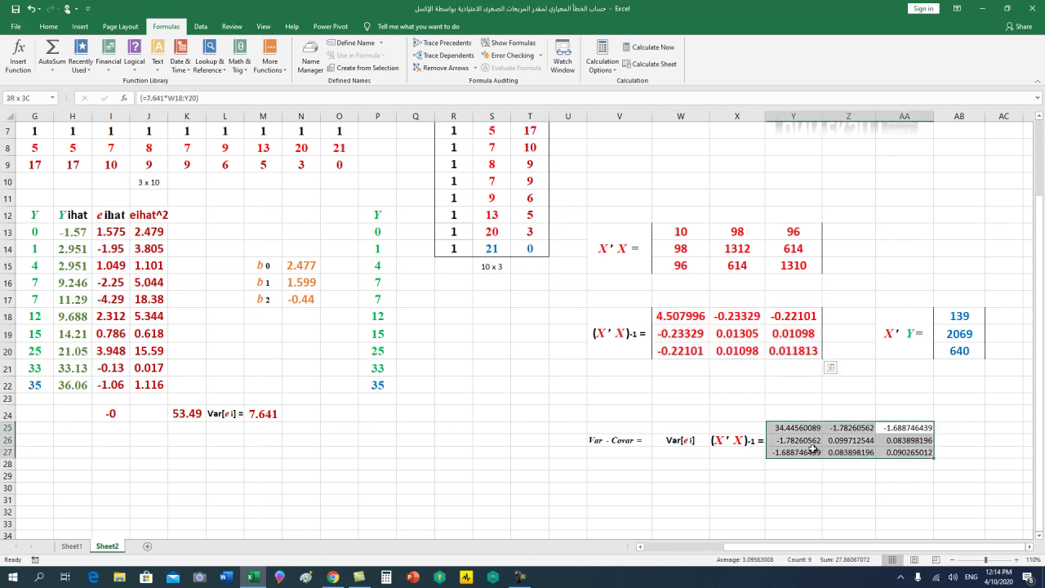
{"action": "left_click", "coordinate": [730, 493]}
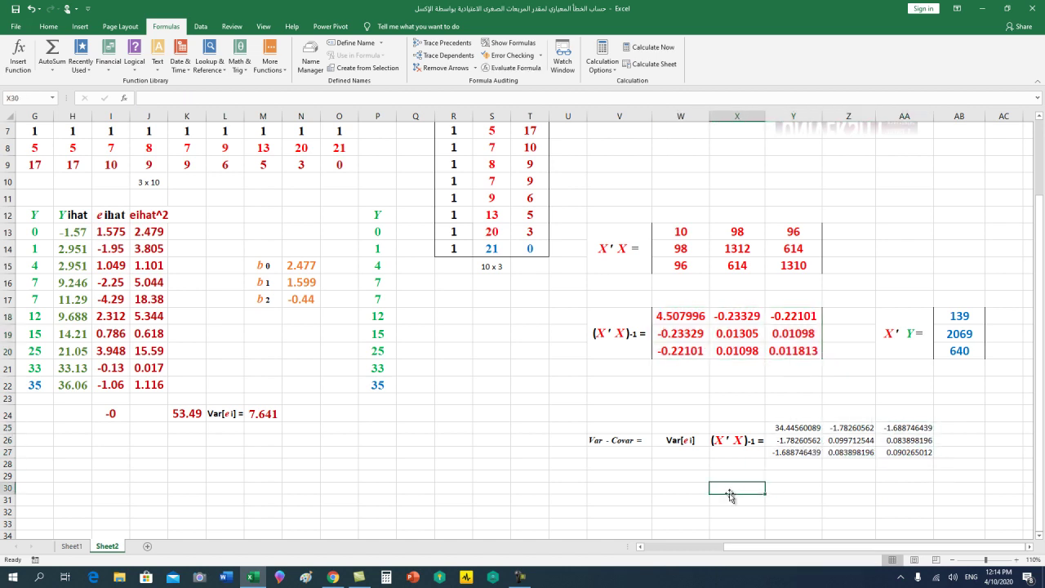
{"action": "left_click", "coordinate": [682, 441]}
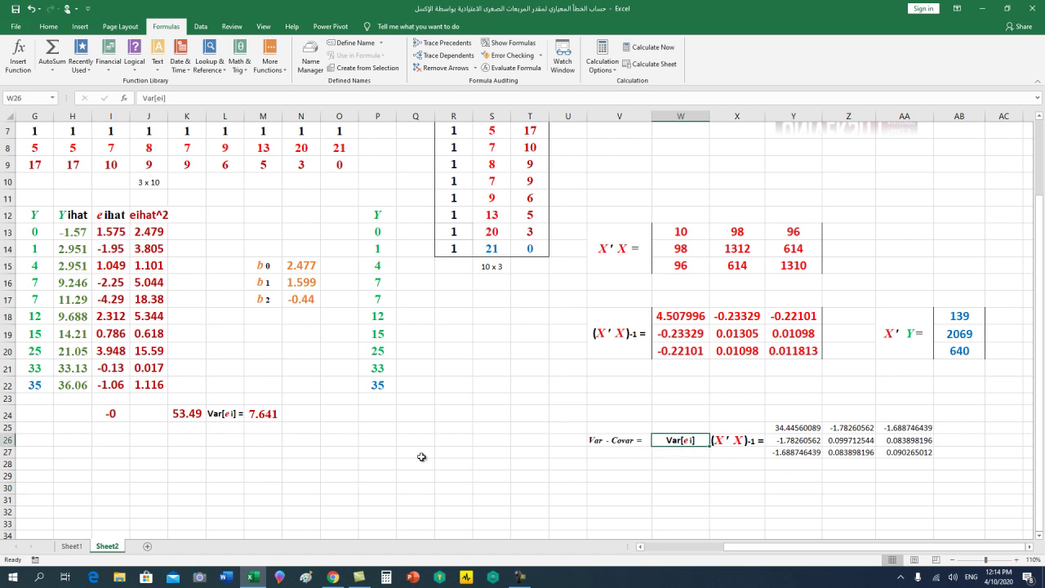
{"action": "left_click", "coordinate": [264, 414]}
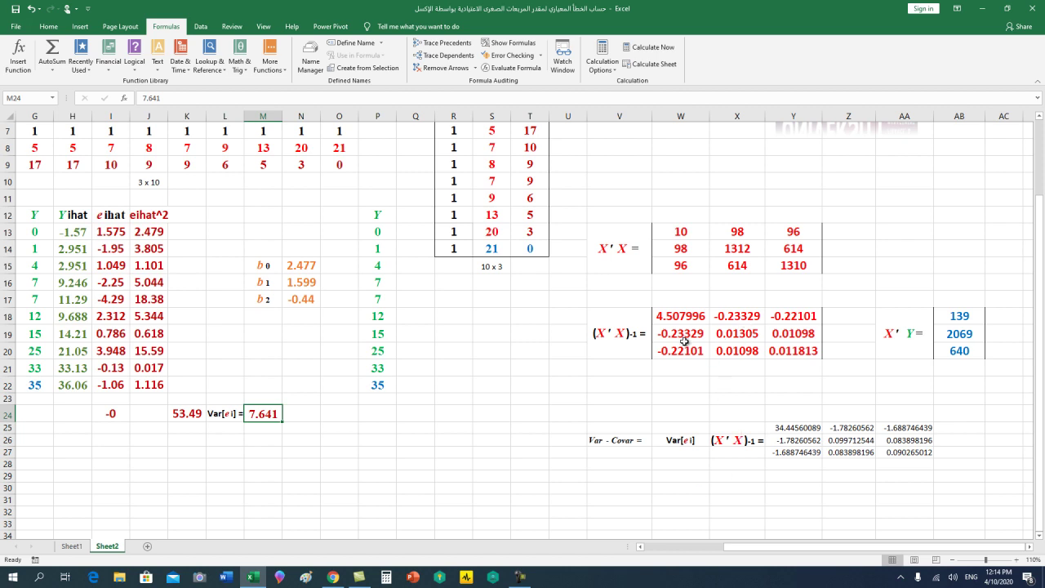
{"action": "left_click", "coordinate": [772, 478]}
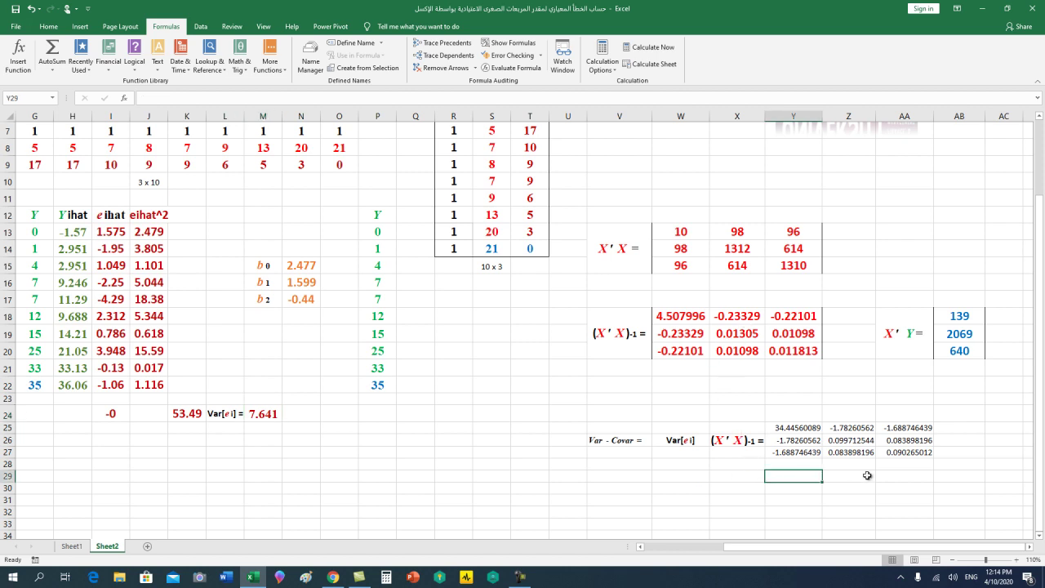
{"action": "left_click_drag", "start_coordinate": [923, 428], "coordinate": [800, 450]}
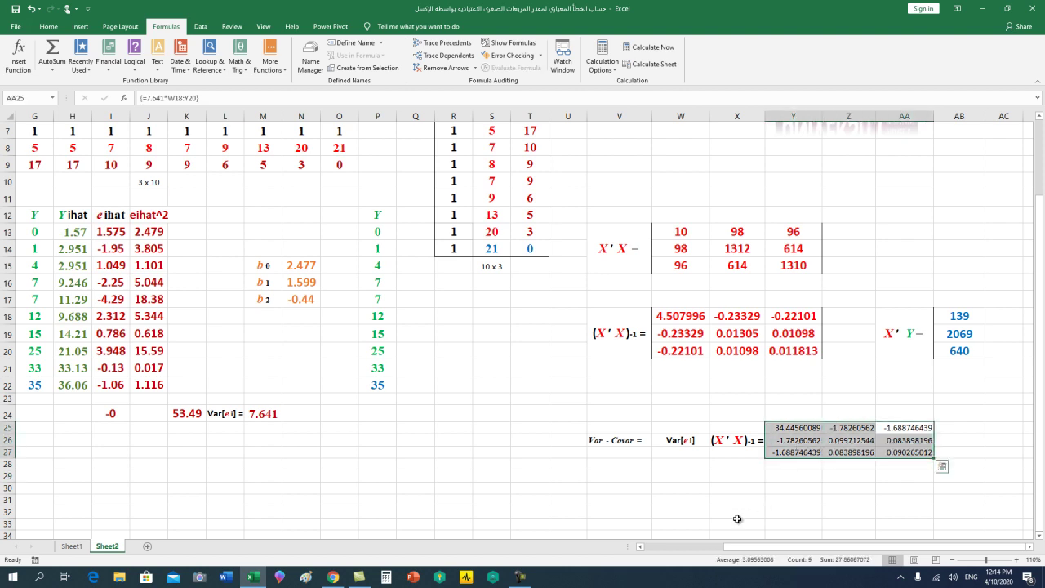
{"action": "left_click", "coordinate": [738, 519]}
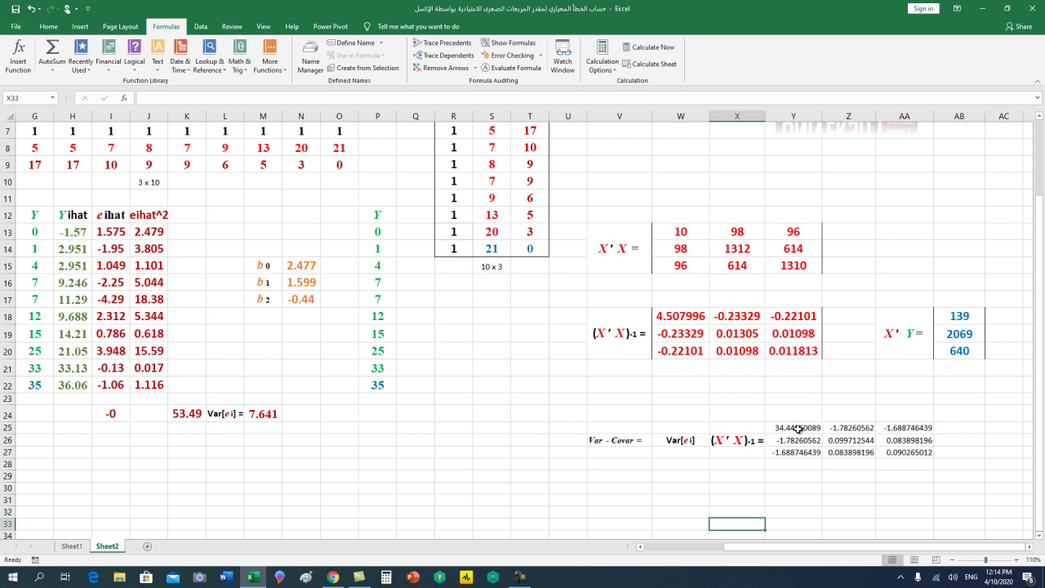
Select the fitted-equation text box Ŷ = 2.477395 + 1.598995 X1 − 0.44245 X2, dismissing a pop-up notification
{"action": "scroll", "coordinate": [623, 450], "scroll_direction": "up", "scroll_amount": 2}
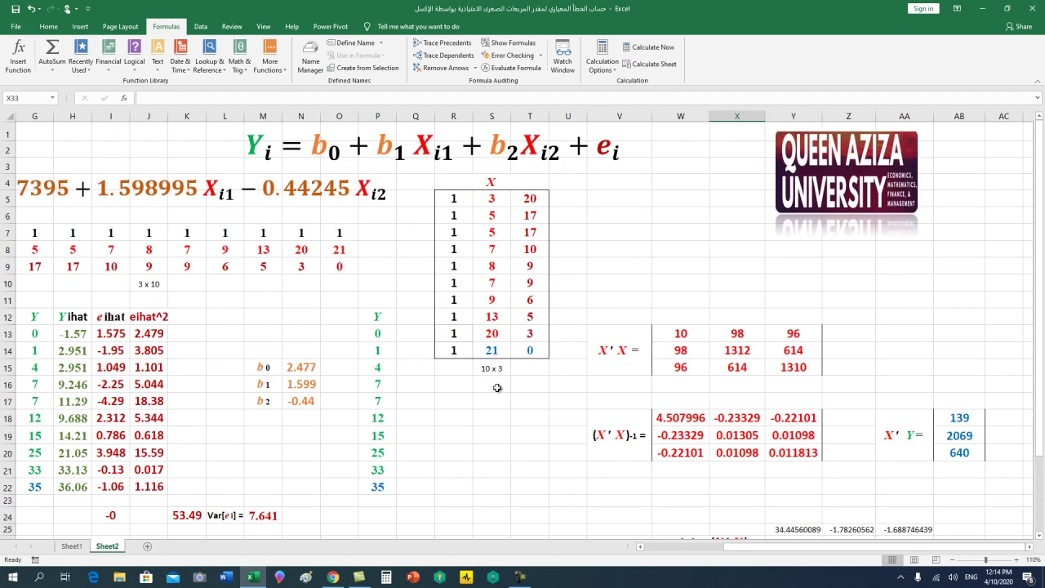
{"action": "scroll", "coordinate": [586, 418], "scroll_direction": "down", "scroll_amount": 1}
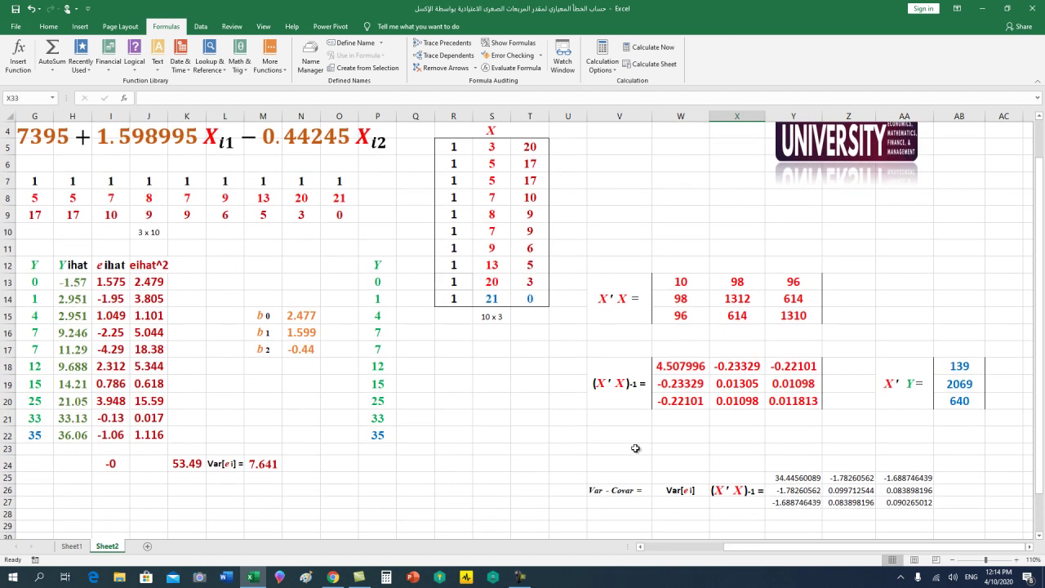
{"action": "scroll", "coordinate": [583, 403], "scroll_direction": "down", "scroll_amount": 1}
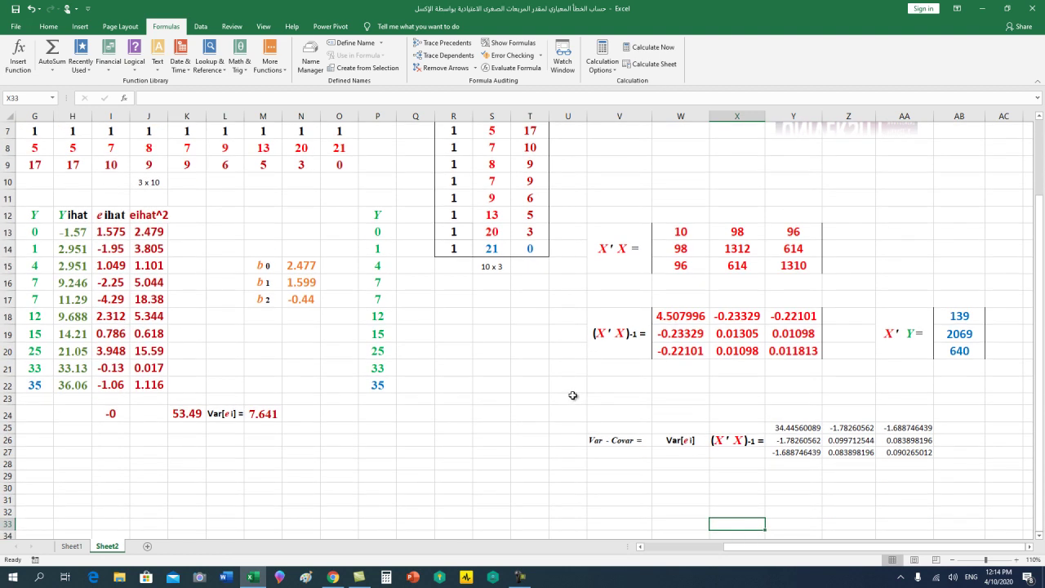
{"action": "scroll", "coordinate": [574, 396], "scroll_direction": "up", "scroll_amount": 2}
{"action": "left_click", "coordinate": [368, 201]}
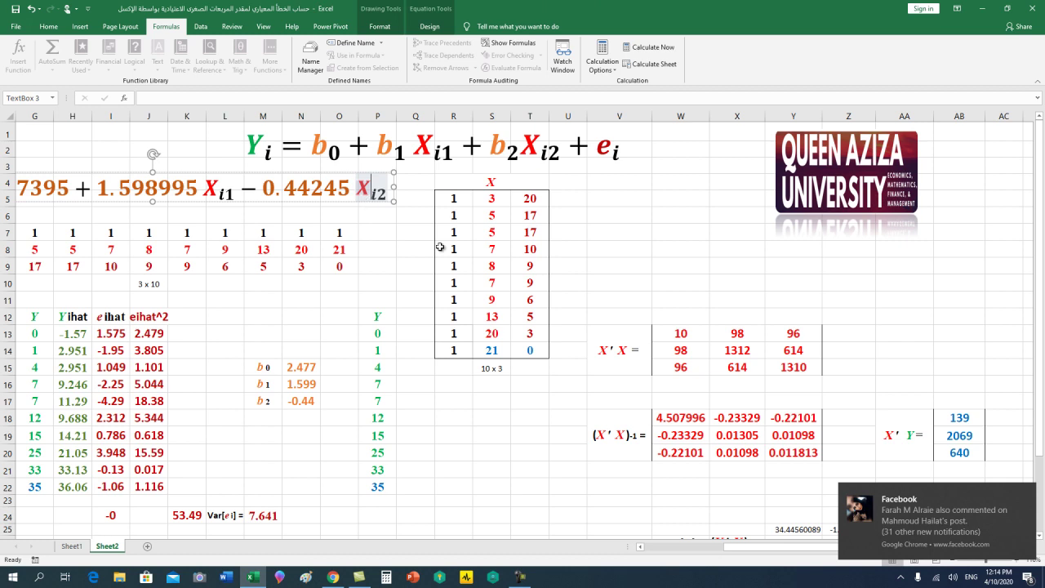
{"action": "left_click", "coordinate": [1025, 495]}
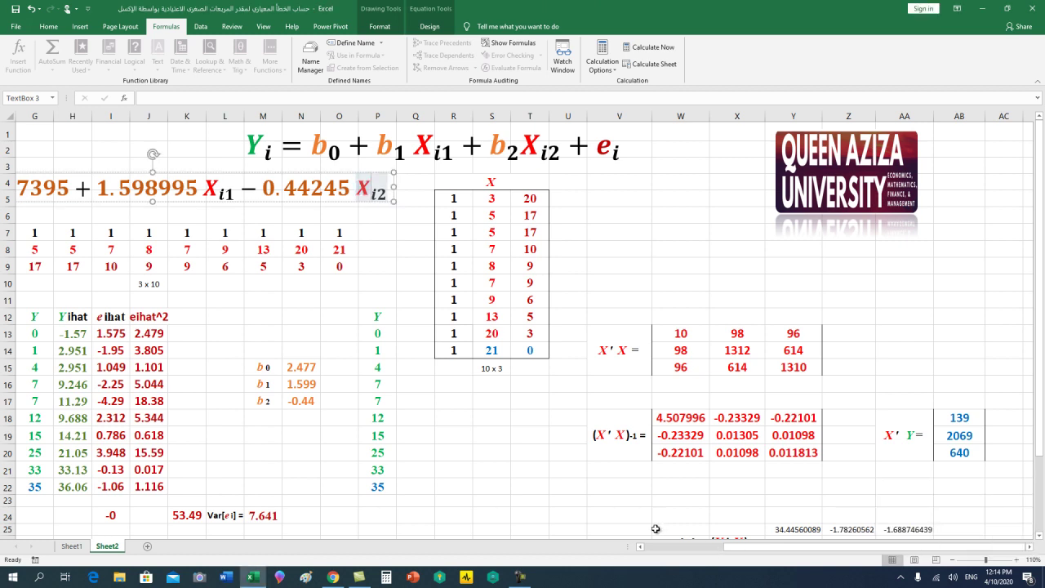
{"action": "left_click", "coordinate": [364, 200]}
Paste the equation copy below the variance-covariance matrix and position it in rows 29–31
{"action": "scroll", "coordinate": [547, 390], "scroll_direction": "down", "scroll_amount": 2}
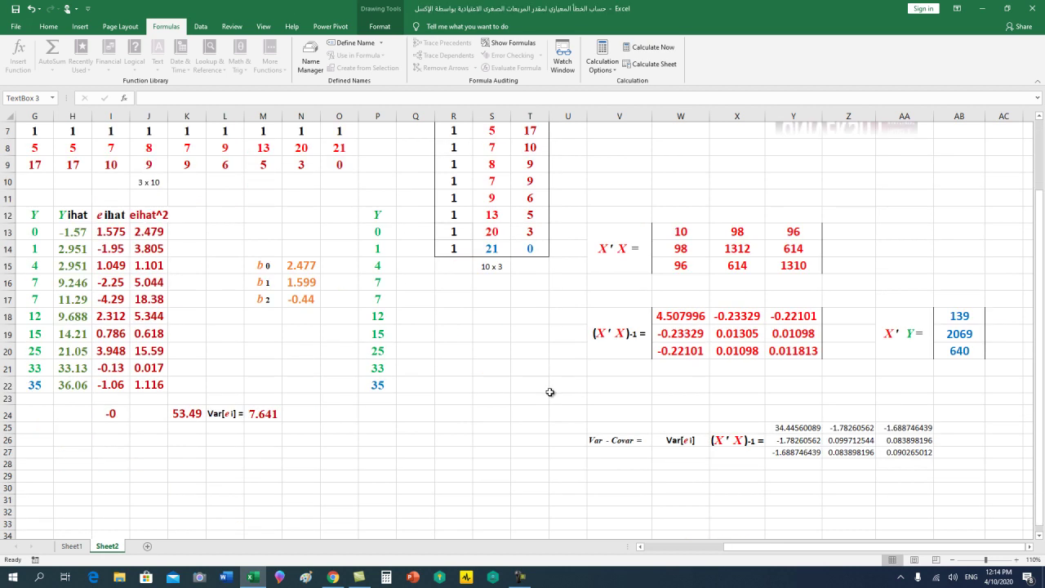
{"action": "scroll", "coordinate": [553, 393], "scroll_direction": "down", "scroll_amount": 2}
{"action": "left_click", "coordinate": [427, 413]}
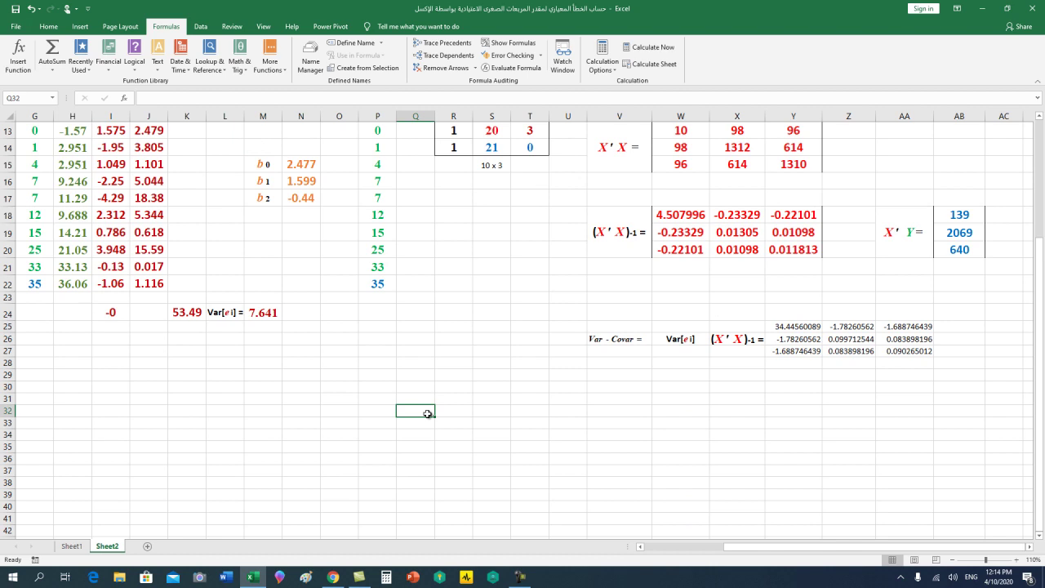
{"action": "key", "text": "ctrl+v"}
{"action": "mouse_move", "coordinate": [502, 437]}
{"action": "left_mouse_down"}
{"action": "mouse_move", "coordinate": [267, 439]}
{"action": "mouse_move", "coordinate": [213, 399]}
{"action": "left_mouse_up"}
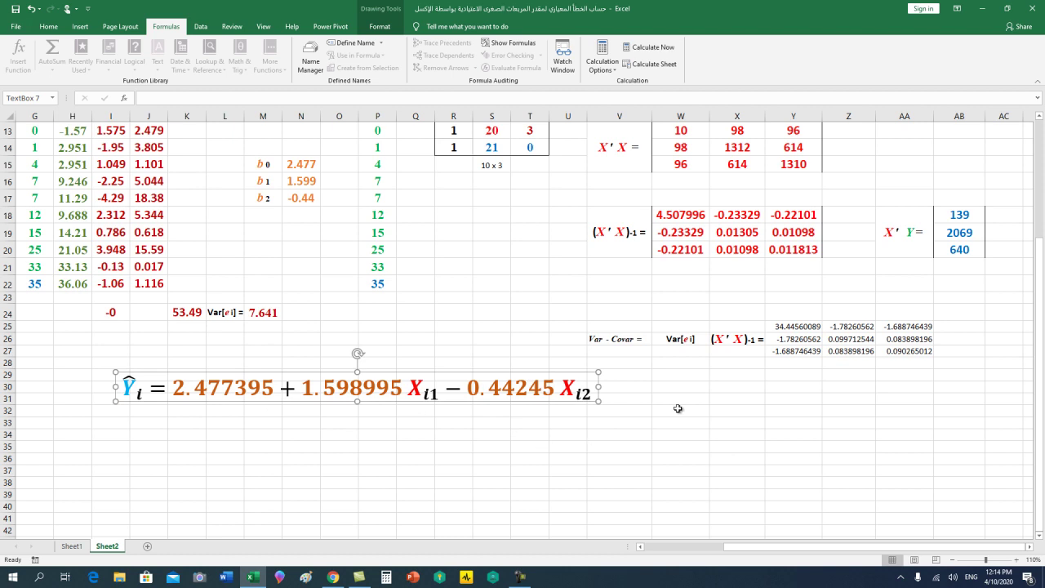
{"action": "left_click", "coordinate": [722, 411]}
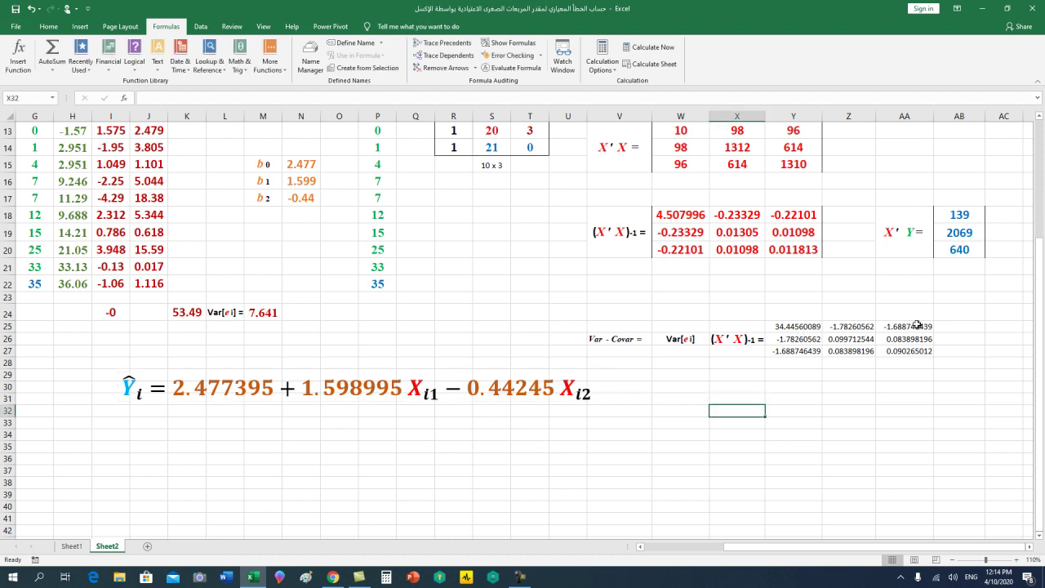
{"action": "left_click_drag", "start_coordinate": [917, 325], "coordinate": [801, 347]}
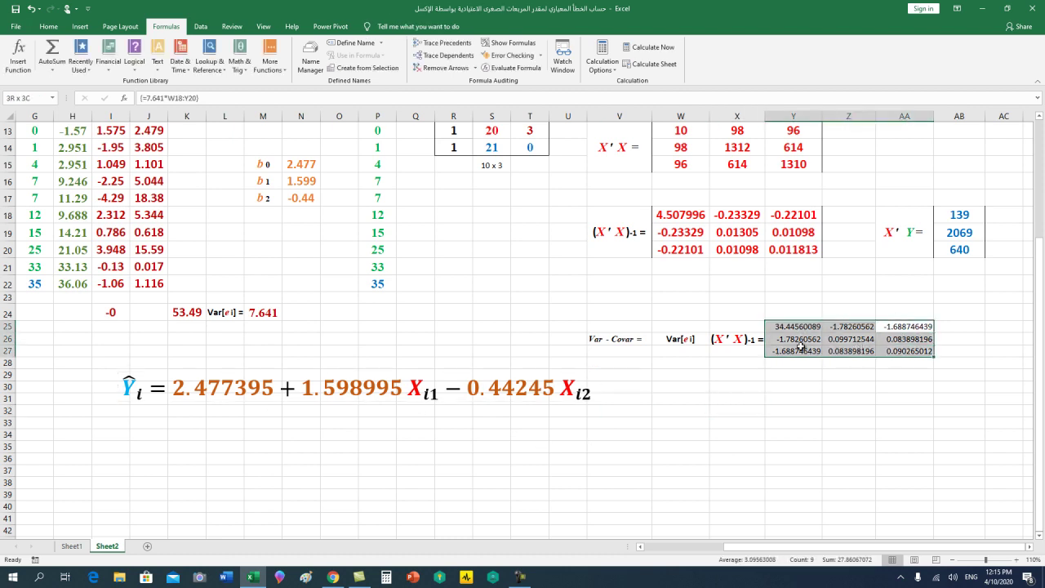
{"action": "left_click", "coordinate": [48, 26]}
{"action": "left_click", "coordinate": [229, 63]}
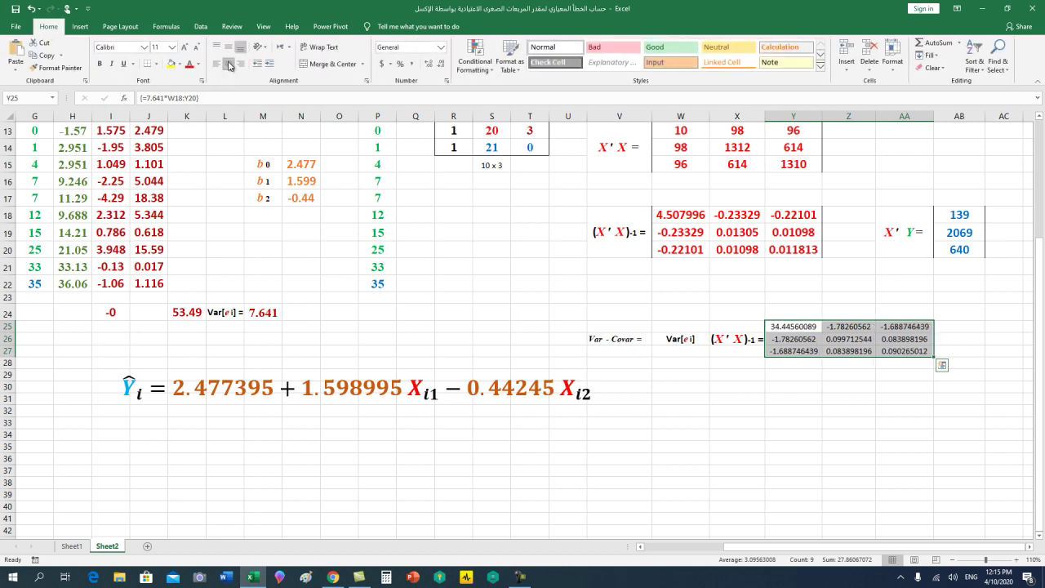
{"action": "left_click", "coordinate": [185, 47]}
{"action": "left_click", "coordinate": [186, 47]}
{"action": "left_click", "coordinate": [185, 48]}
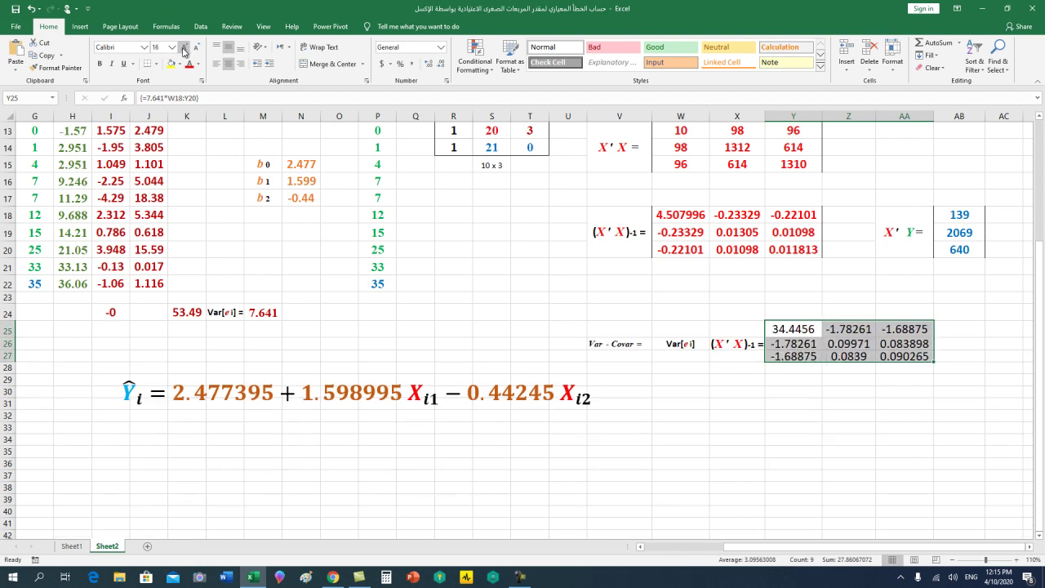
{"action": "left_click", "coordinate": [99, 64]}
{"action": "left_click", "coordinate": [121, 47]}
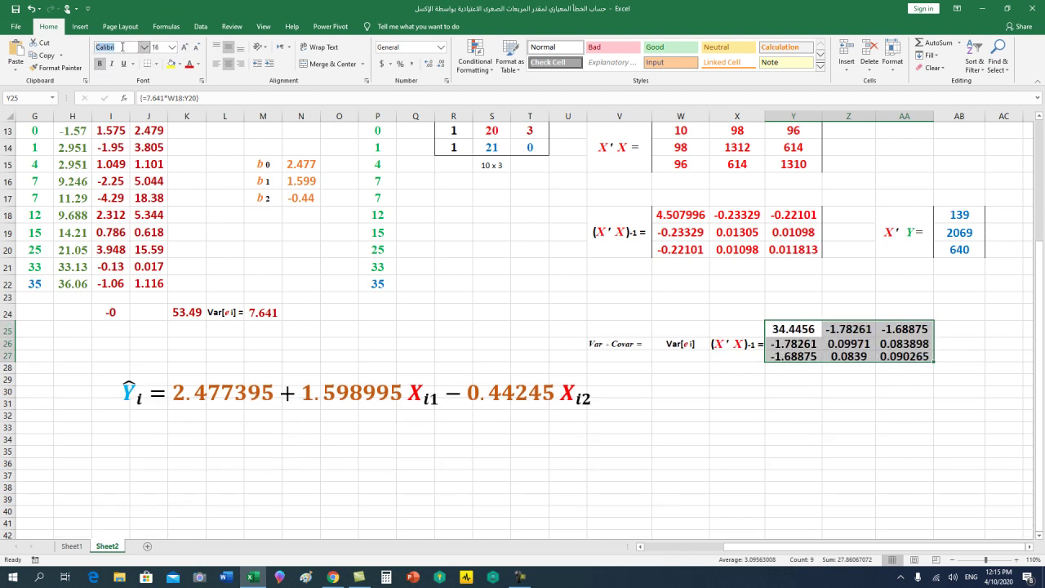
{"action": "type", "text": "Times New Ro"}
{"action": "key", "text": "Return"}
{"action": "left_click", "coordinate": [761, 464]}
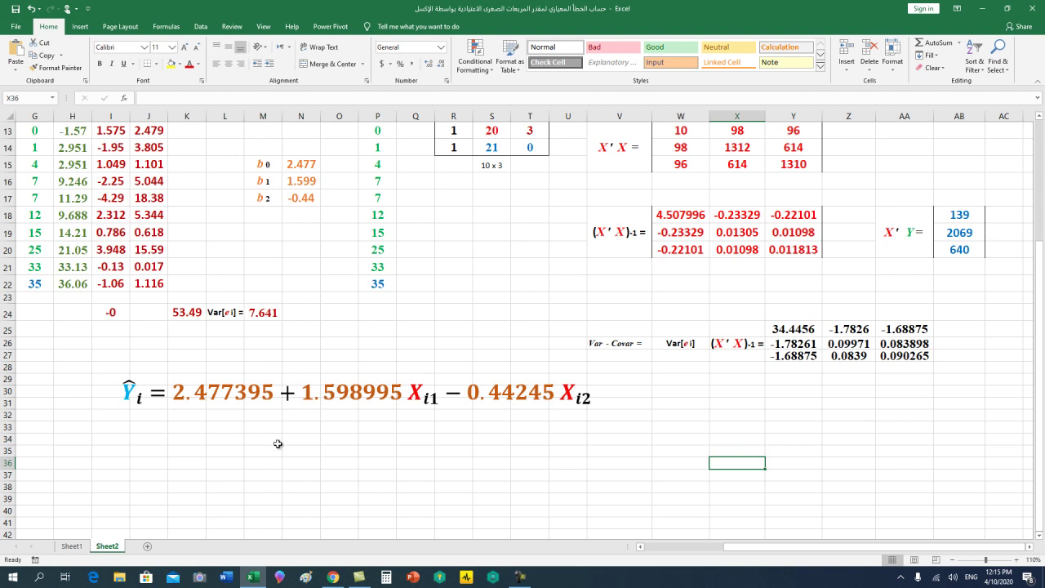
{"action": "scroll", "coordinate": [256, 407], "scroll_direction": "up", "scroll_amount": 4}
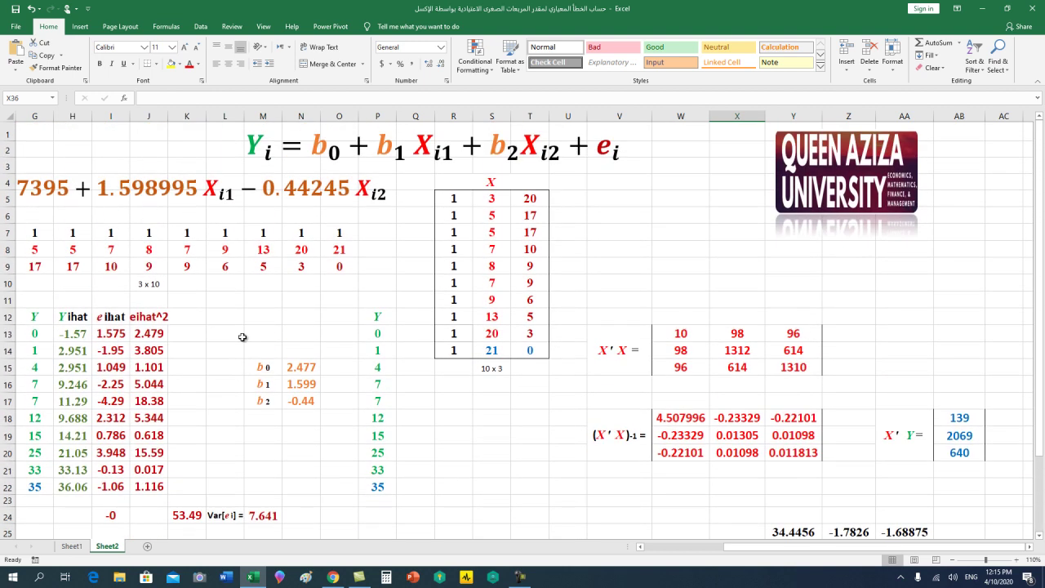
{"action": "scroll", "coordinate": [343, 301], "scroll_direction": "down", "scroll_amount": 4}
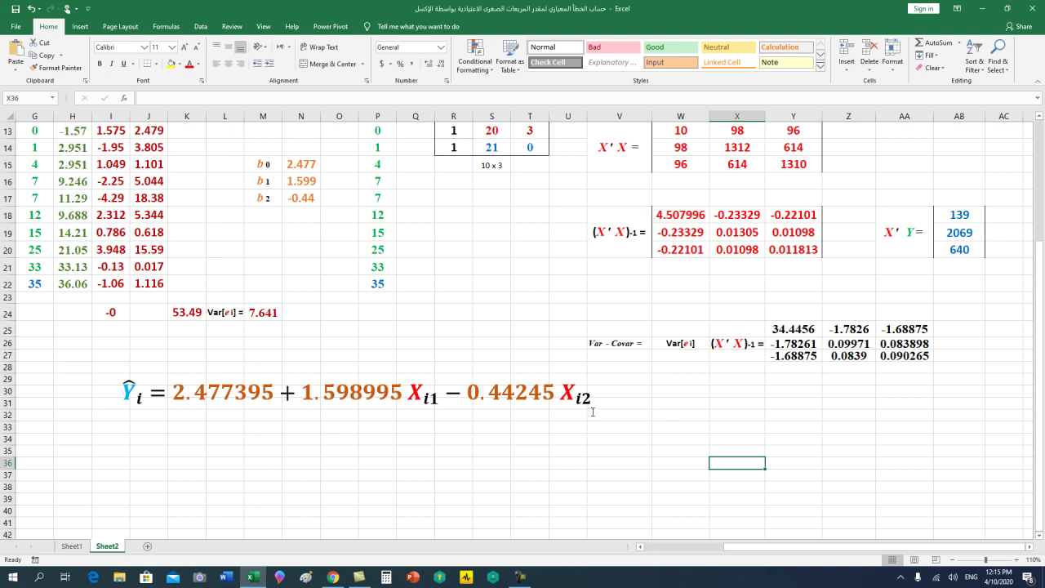
{"action": "left_click", "coordinate": [551, 397]}
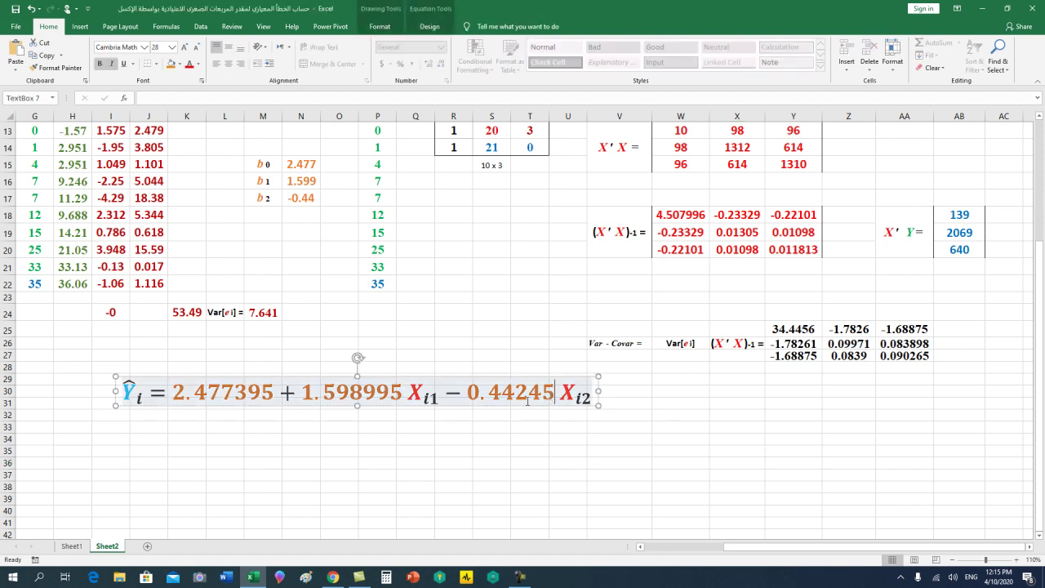
{"action": "left_click", "coordinate": [908, 366]}
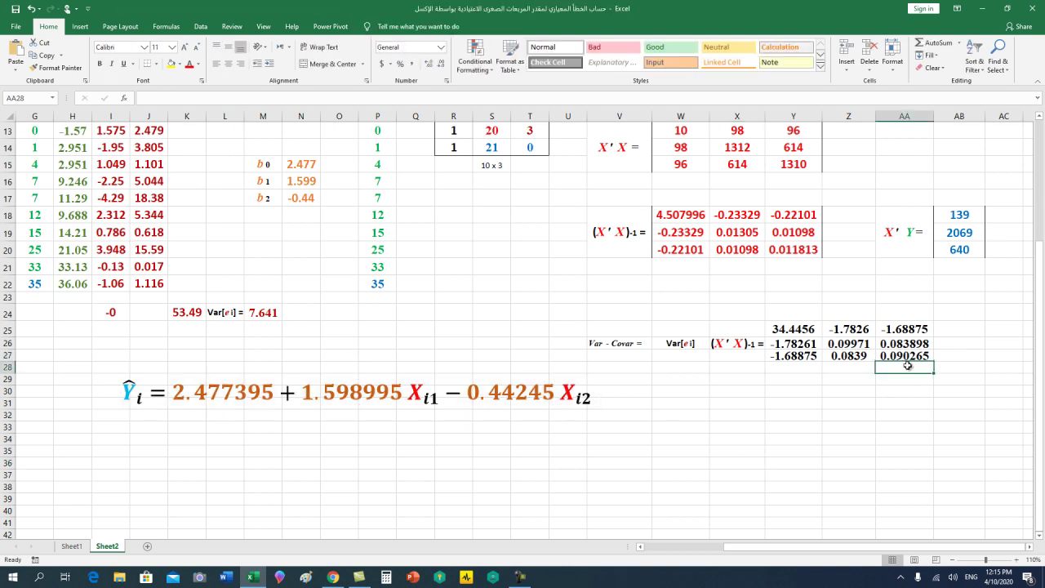
{"action": "left_click", "coordinate": [800, 329]}
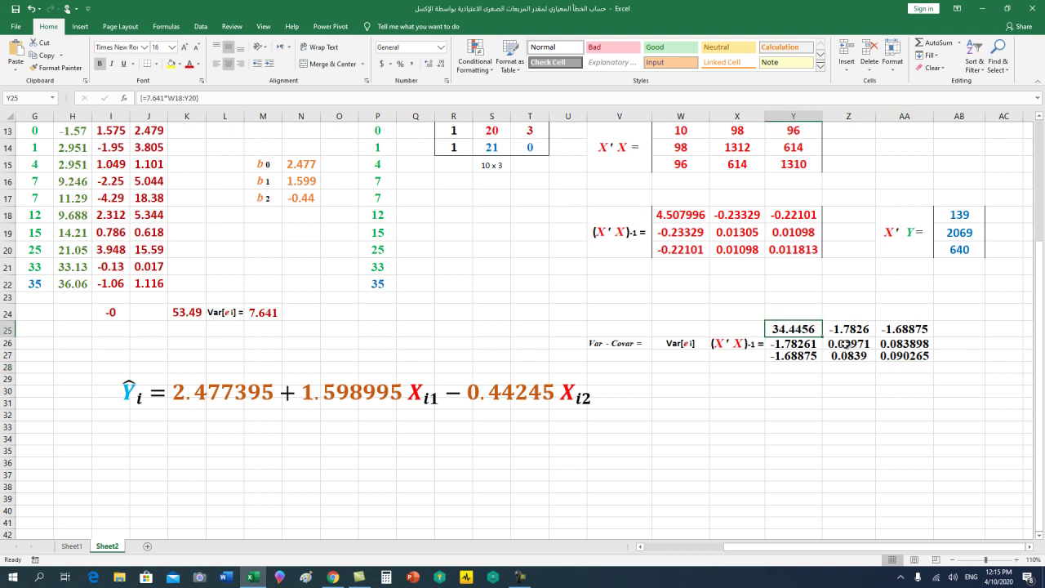
{"action": "left_click", "coordinate": [846, 343]}
{"action": "left_click", "coordinate": [888, 357]}
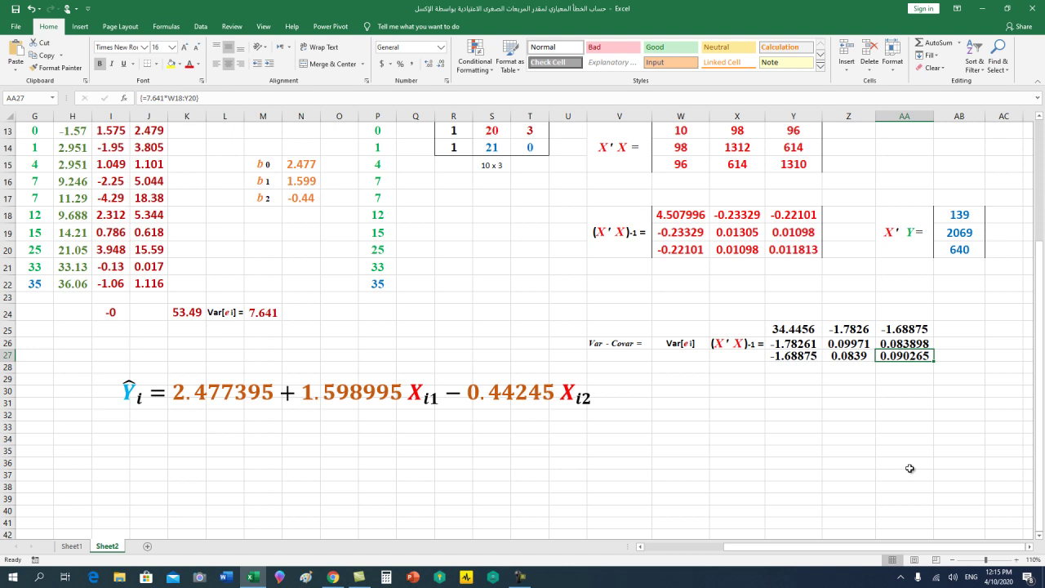
{"action": "left_click", "coordinate": [212, 428]}
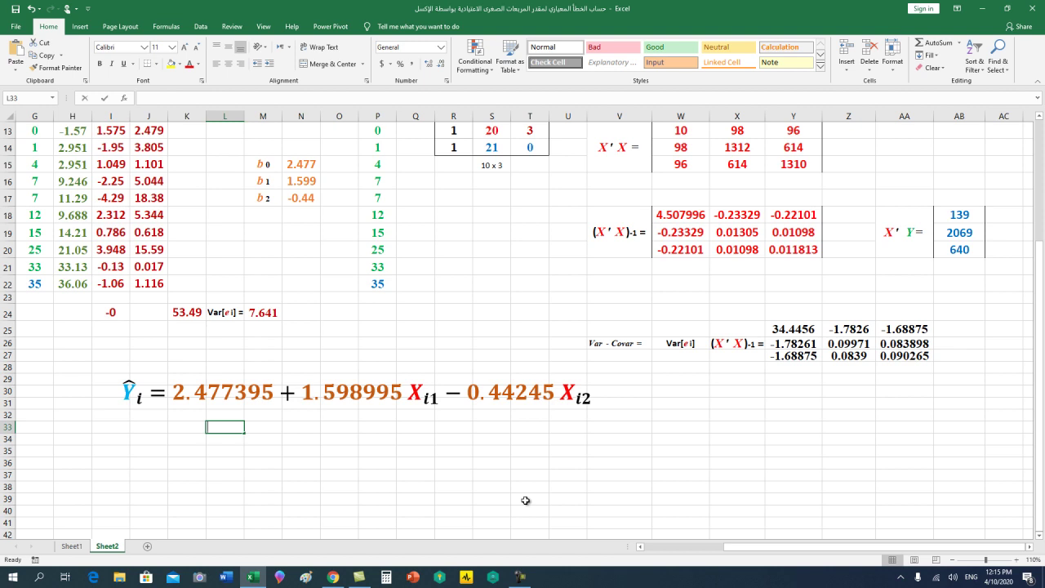
Enter the first variance 34.4456 in L33
{"action": "type", "text": "34."}
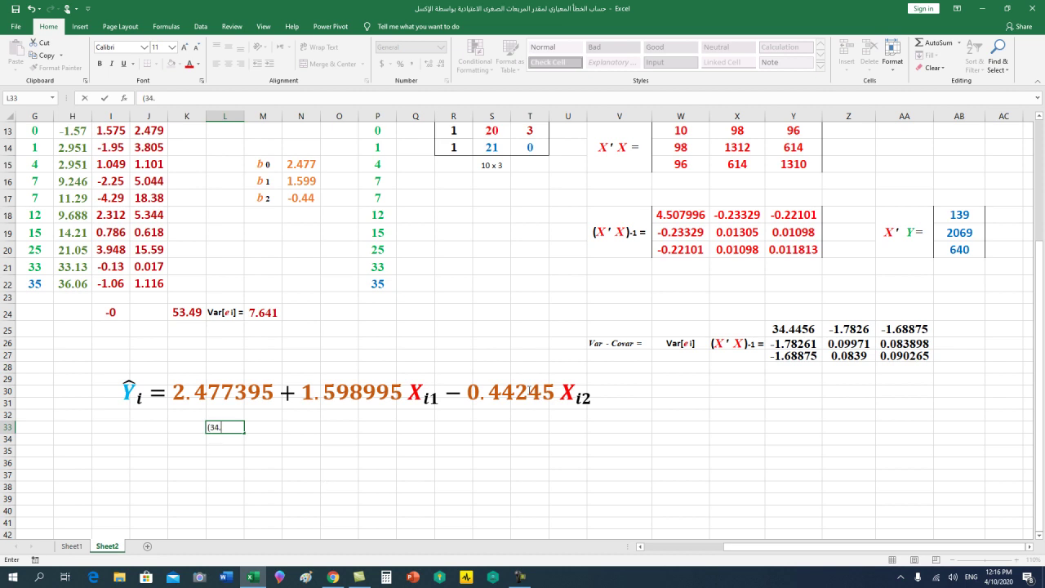
{"action": "left_click", "coordinate": [794, 335]}
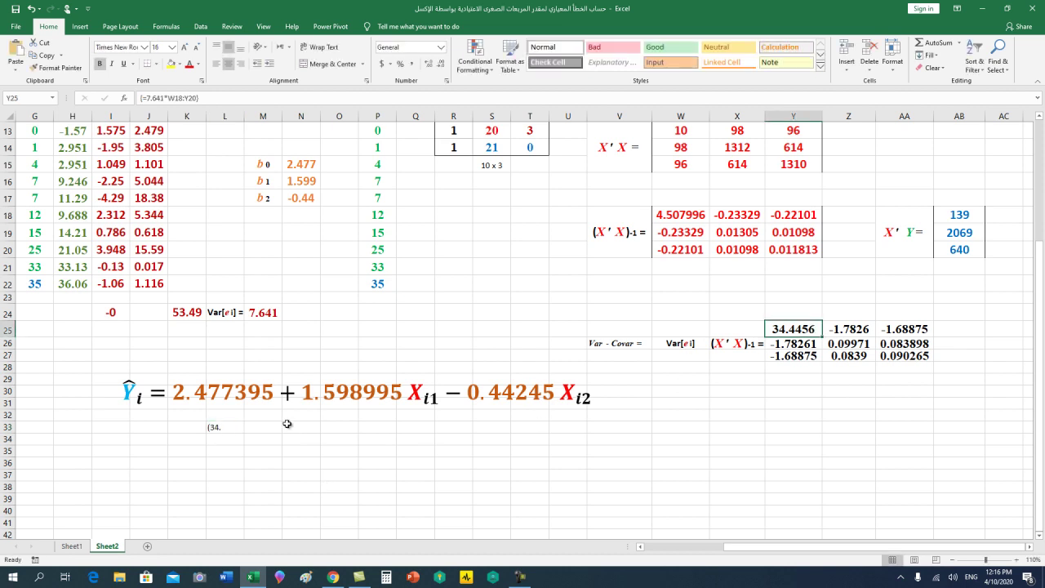
{"action": "left_click", "coordinate": [239, 426]}
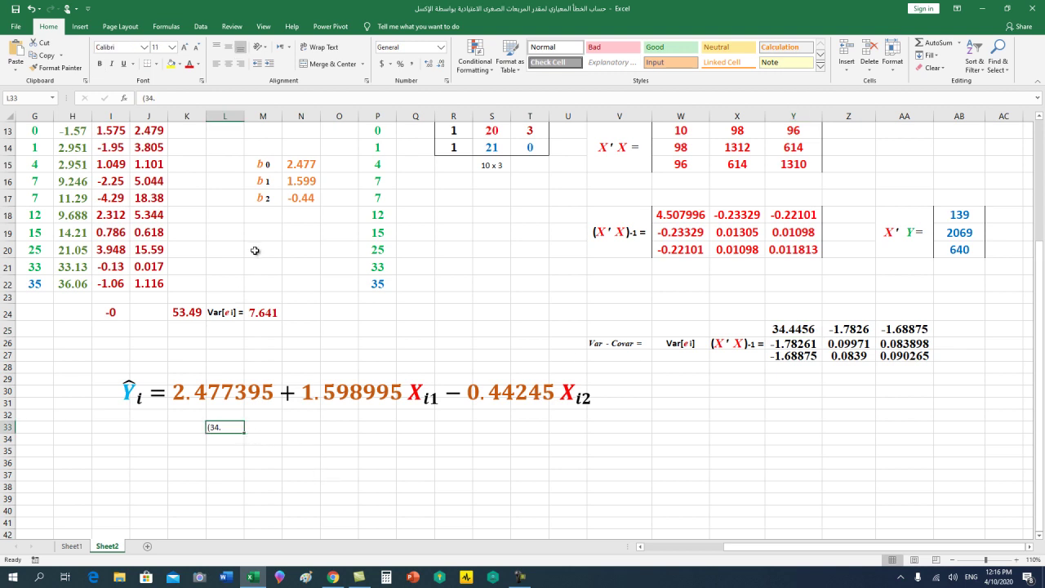
{"action": "left_click", "coordinate": [216, 98]}
{"action": "type", "text": "4456)"}
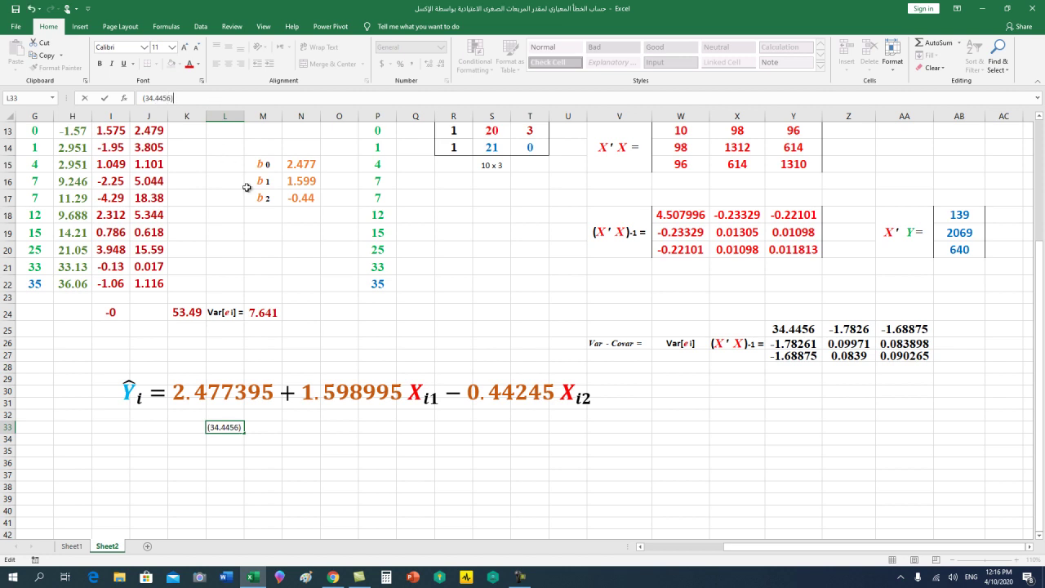
{"action": "left_click", "coordinate": [282, 433]}
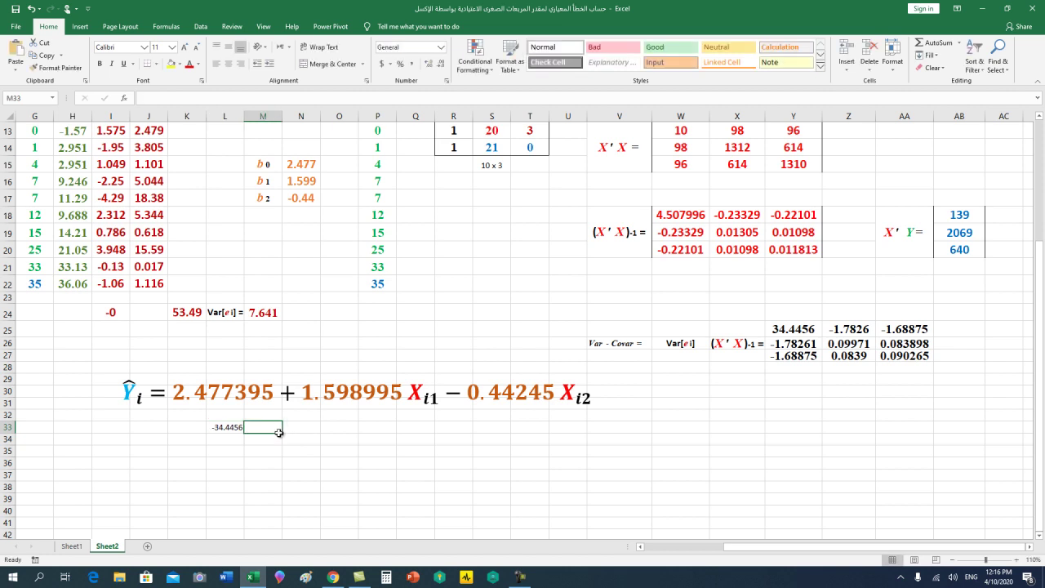
Correct L33 so it reads 34.4456, without a minus sign or brackets
{"action": "left_click", "coordinate": [233, 429]}
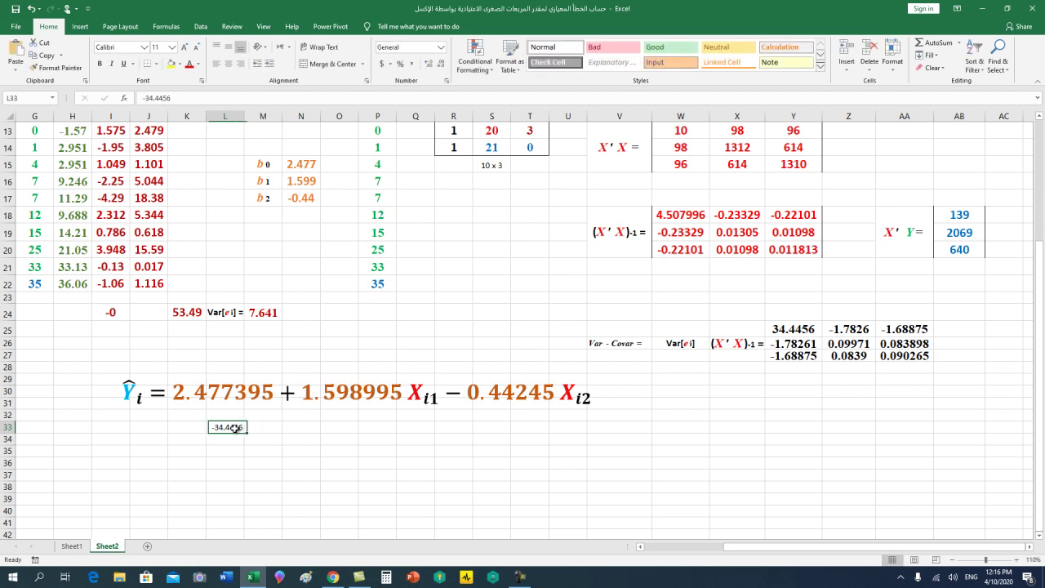
{"action": "left_click", "coordinate": [232, 98]}
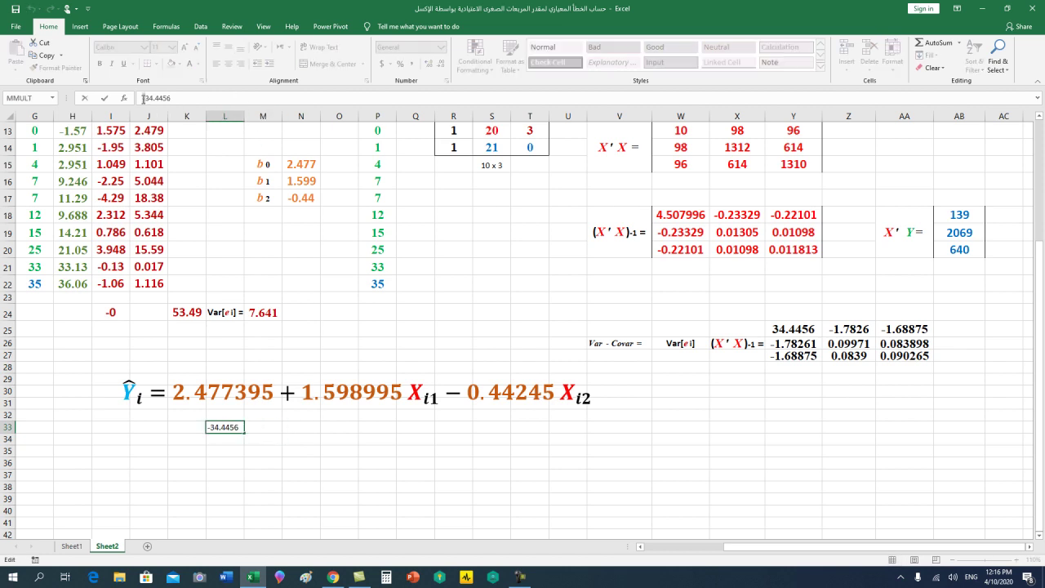
{"action": "key", "text": "Delete"}
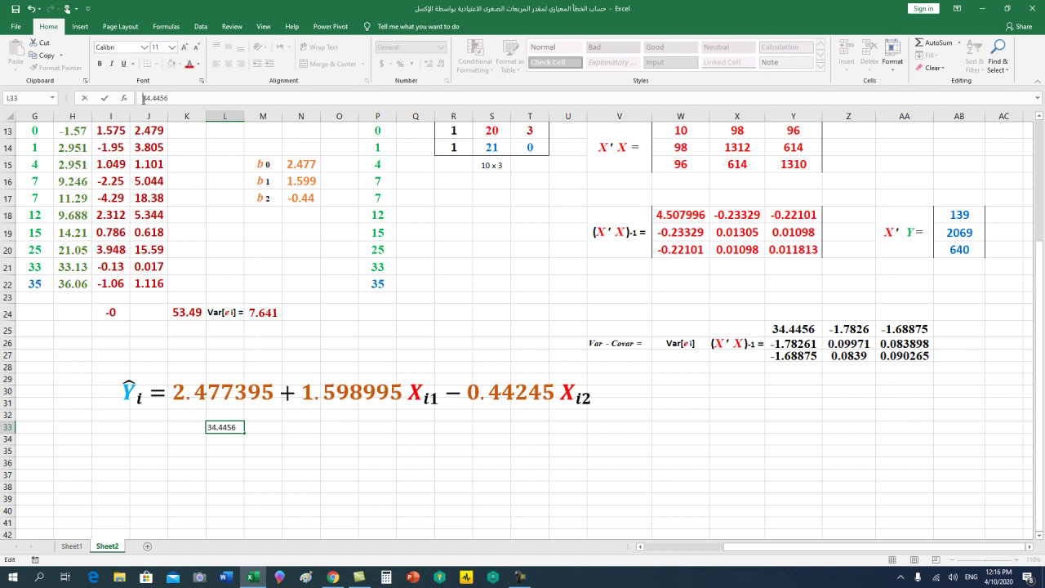
{"action": "type", "text": "("}
{"action": "left_click", "coordinate": [195, 95]}
{"action": "left_click", "coordinate": [287, 413]}
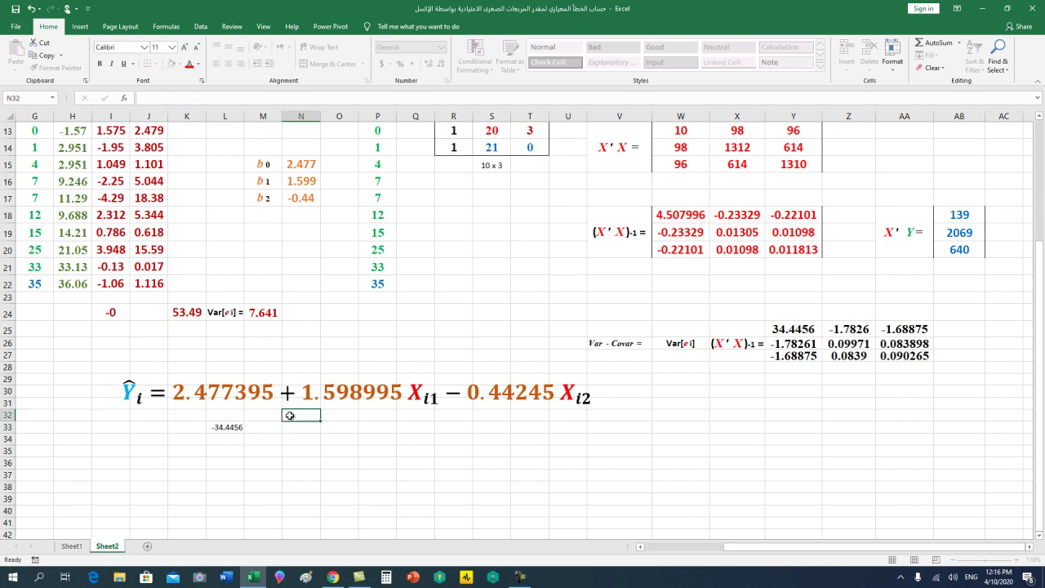
{"action": "left_click", "coordinate": [242, 427]}
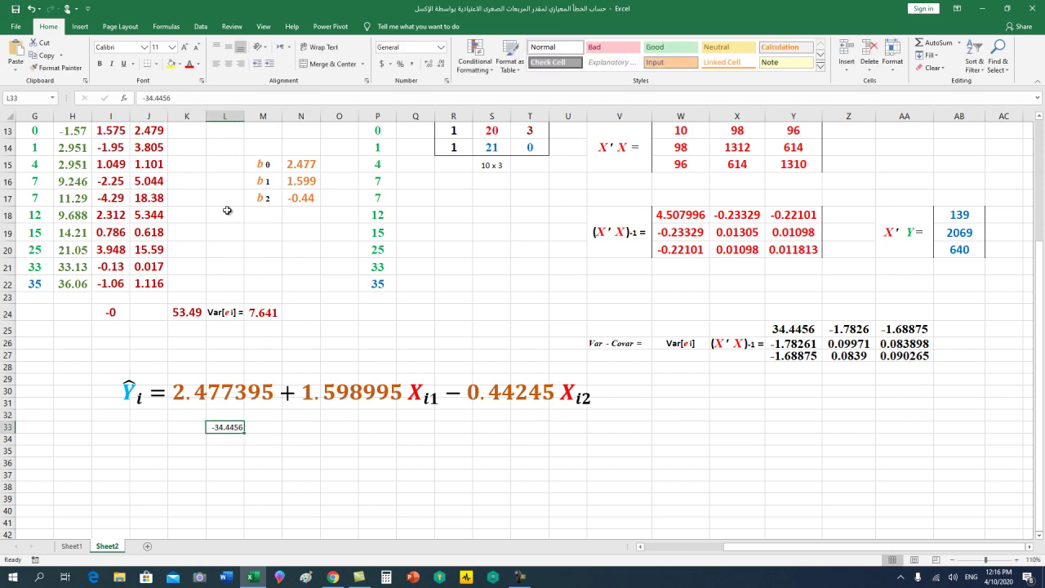
{"action": "left_click", "coordinate": [168, 98]}
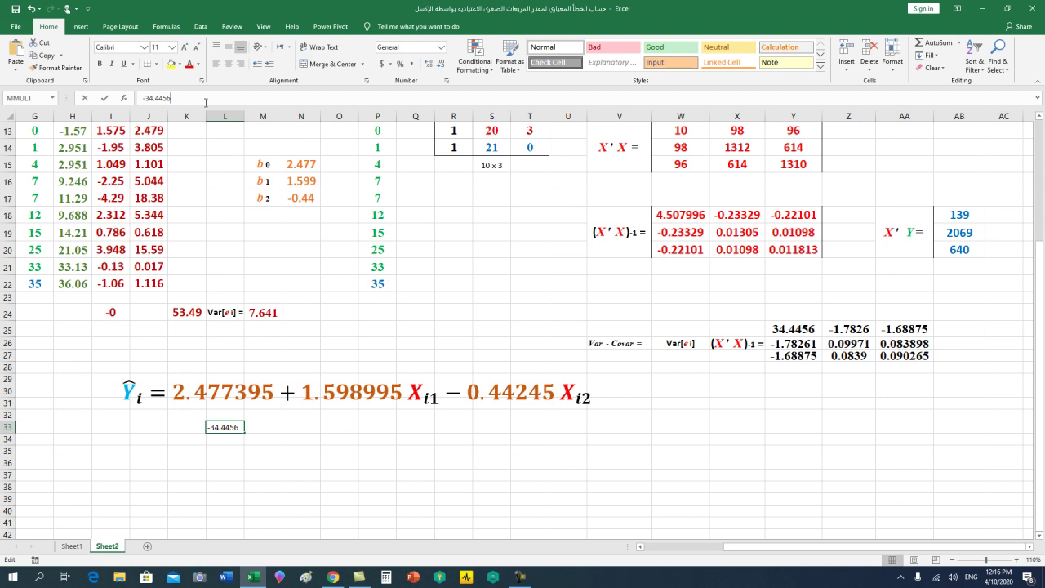
{"action": "left_click", "coordinate": [143, 98]}
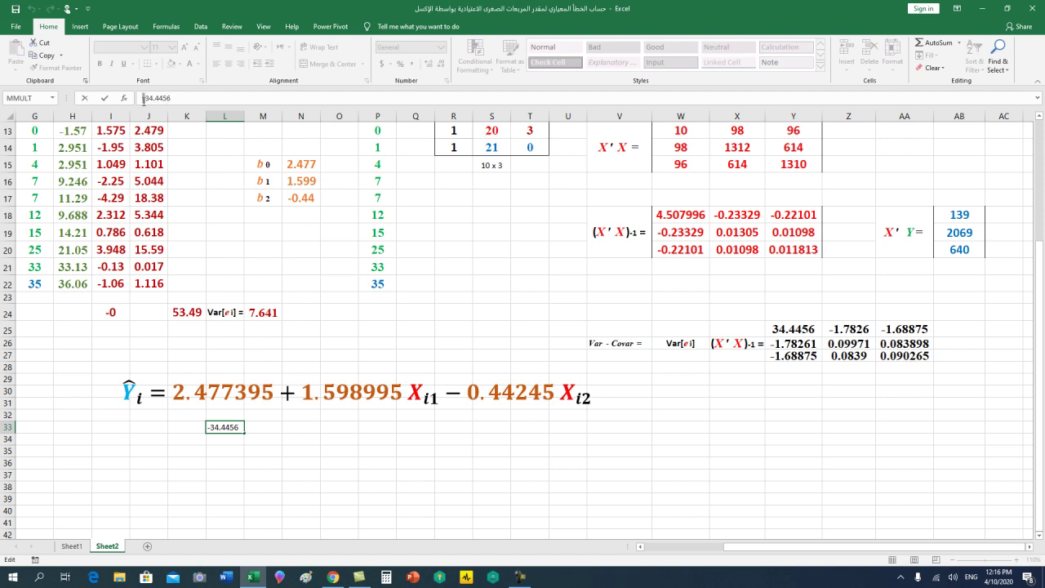
{"action": "key", "text": "Delete"}
{"action": "left_click", "coordinate": [378, 485]}
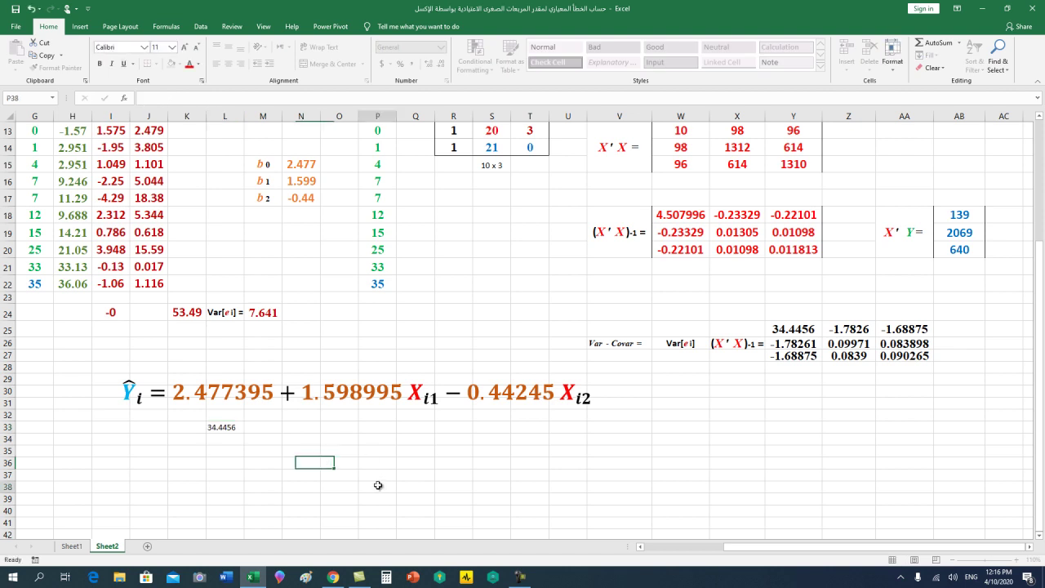
Format 34.4456 in L33 as centred, bold, font size 12
{"action": "left_click", "coordinate": [236, 430]}
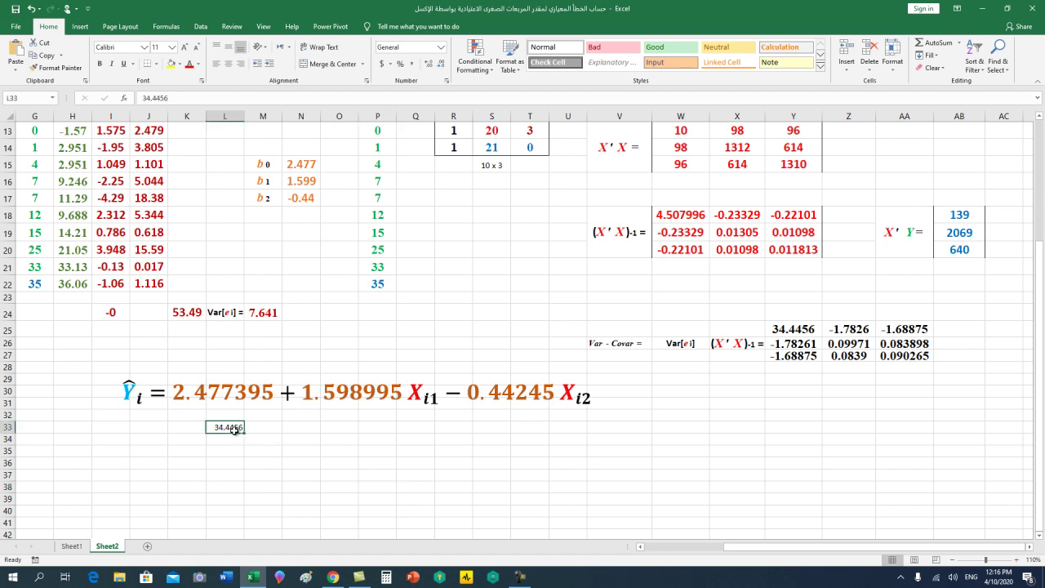
{"action": "left_click", "coordinate": [229, 69]}
{"action": "left_click", "coordinate": [184, 47]}
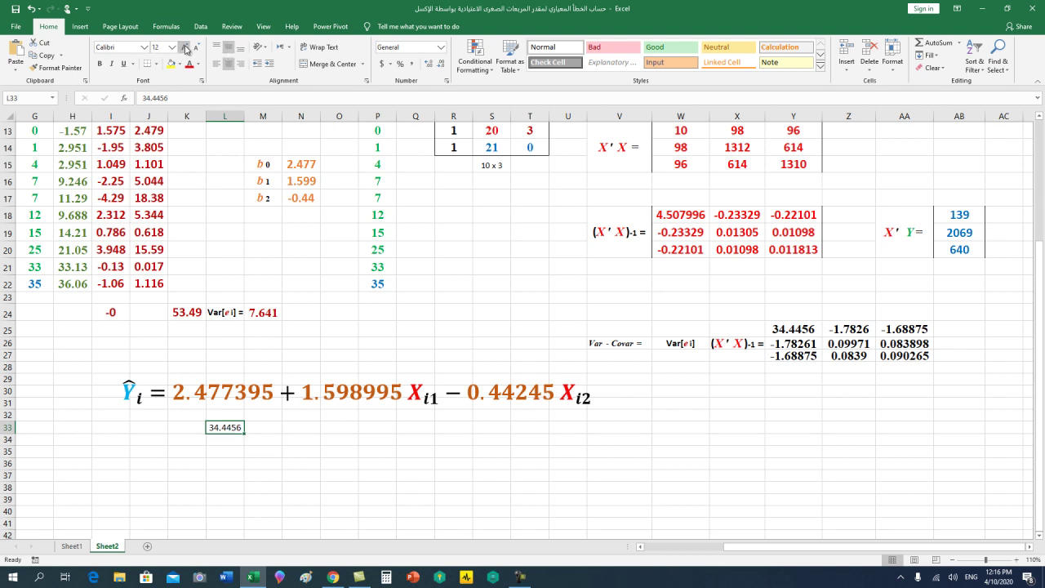
{"action": "left_click", "coordinate": [100, 64]}
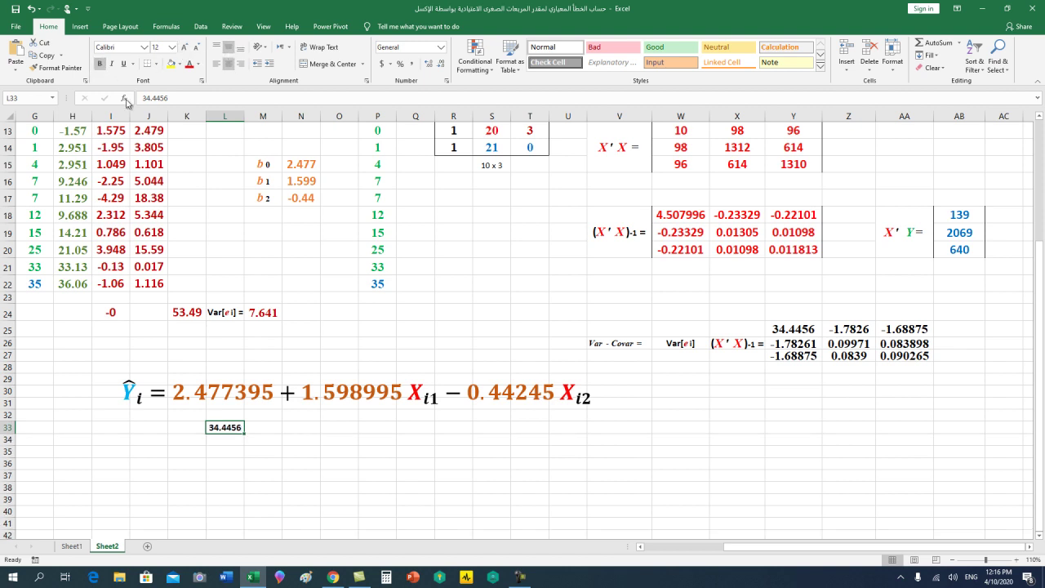
{"action": "left_click", "coordinate": [301, 451]}
{"action": "left_click", "coordinate": [235, 431]}
Move the formatted 34.4456 from L33 up into L32
{"action": "key", "text": "ctrl+c"}
{"action": "left_click", "coordinate": [236, 418]}
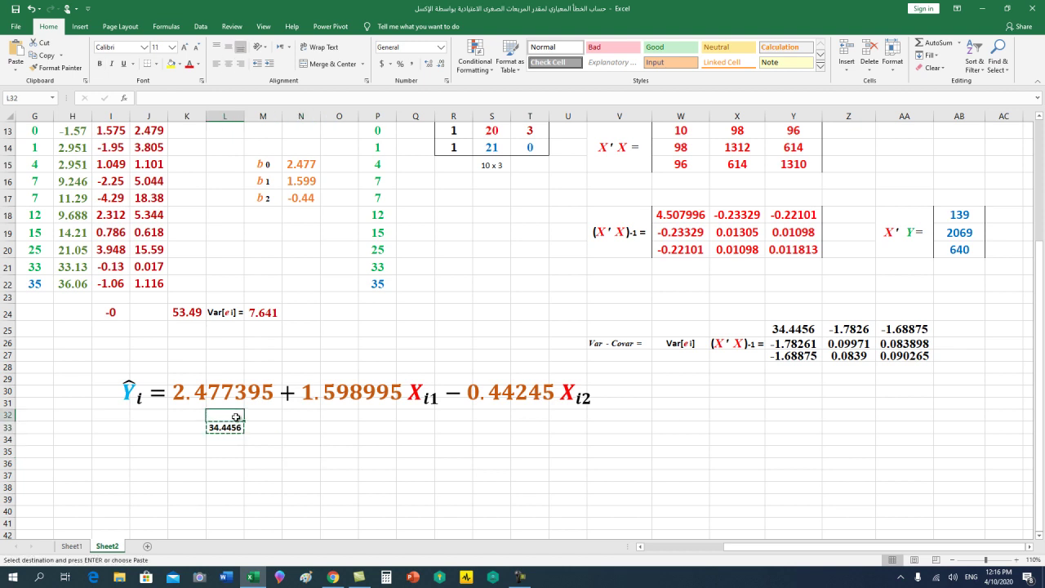
{"action": "key", "text": "ctrl+v"}
{"action": "left_click", "coordinate": [273, 453]}
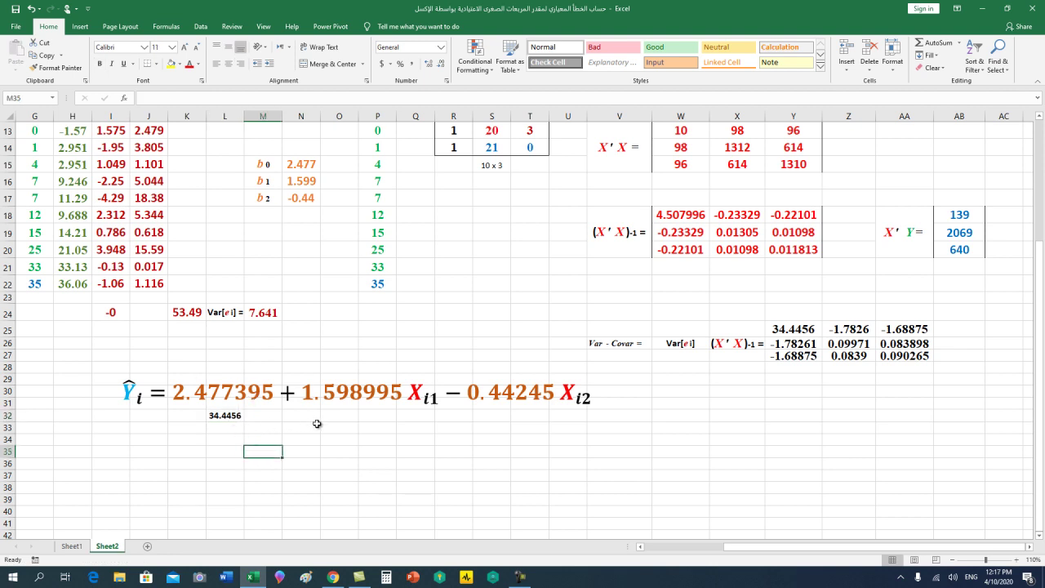
{"action": "left_click", "coordinate": [355, 417]}
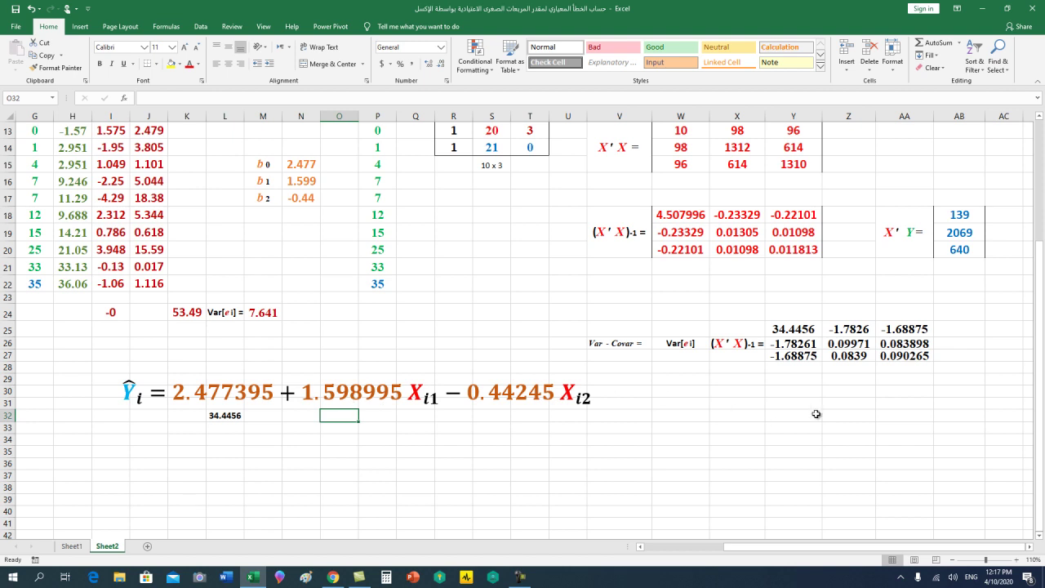
Enter the second variance 0.09971 in O32, centred, bold, at font size 12
{"action": "type", "text": "0.09971"}
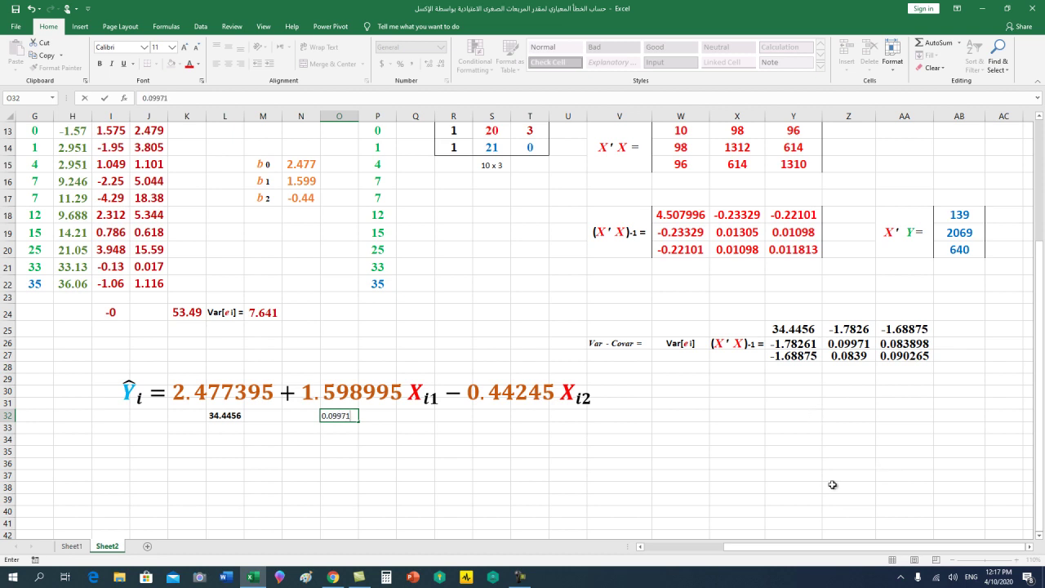
{"action": "left_click", "coordinate": [534, 417]}
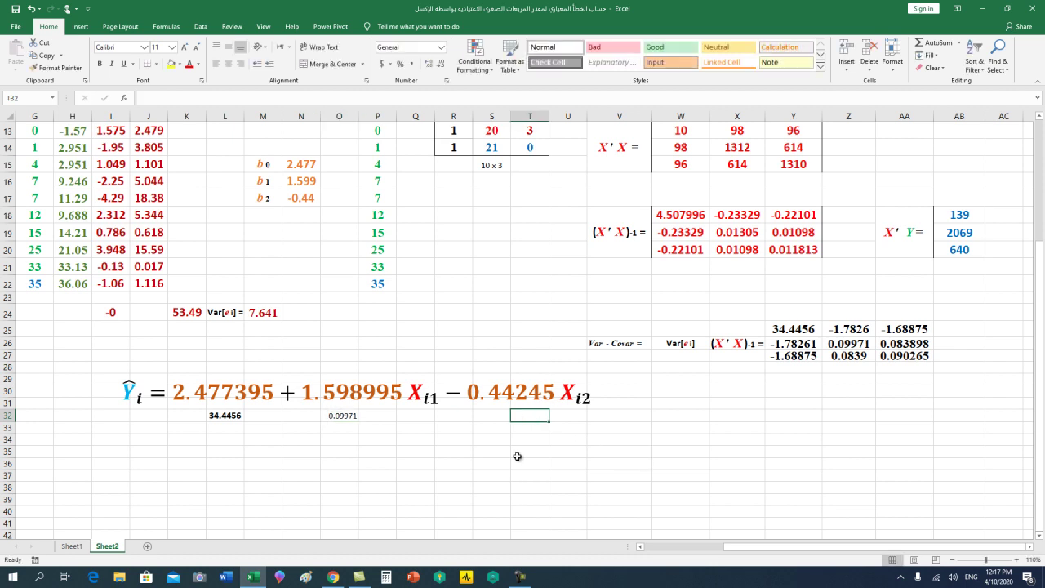
{"action": "left_click", "coordinate": [351, 420]}
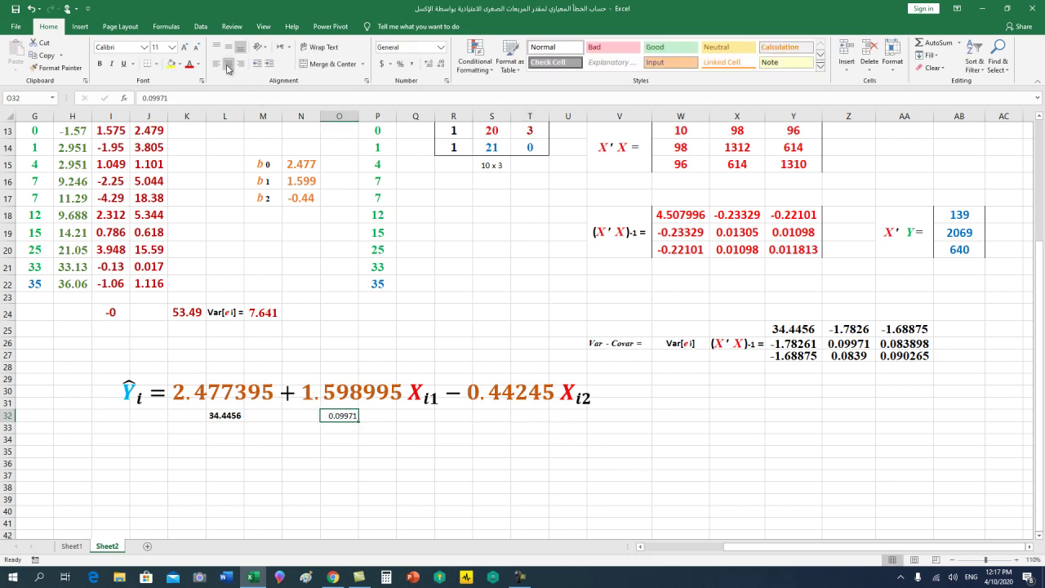
{"action": "left_click", "coordinate": [229, 64]}
{"action": "left_click", "coordinate": [229, 46]}
{"action": "left_click", "coordinate": [185, 46]}
{"action": "left_click", "coordinate": [185, 47]}
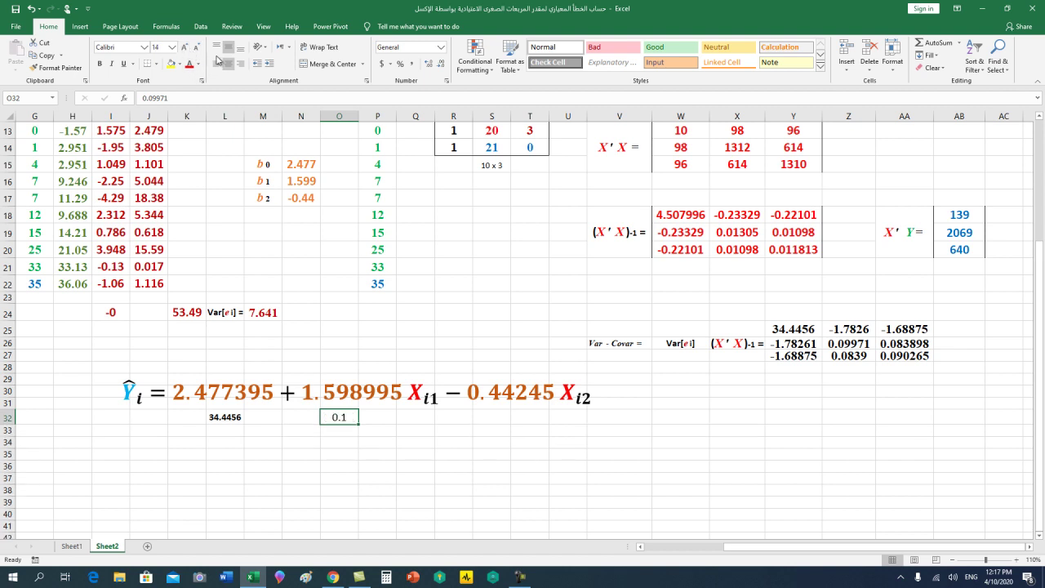
{"action": "left_click", "coordinate": [196, 46]}
{"action": "left_click", "coordinate": [99, 64]}
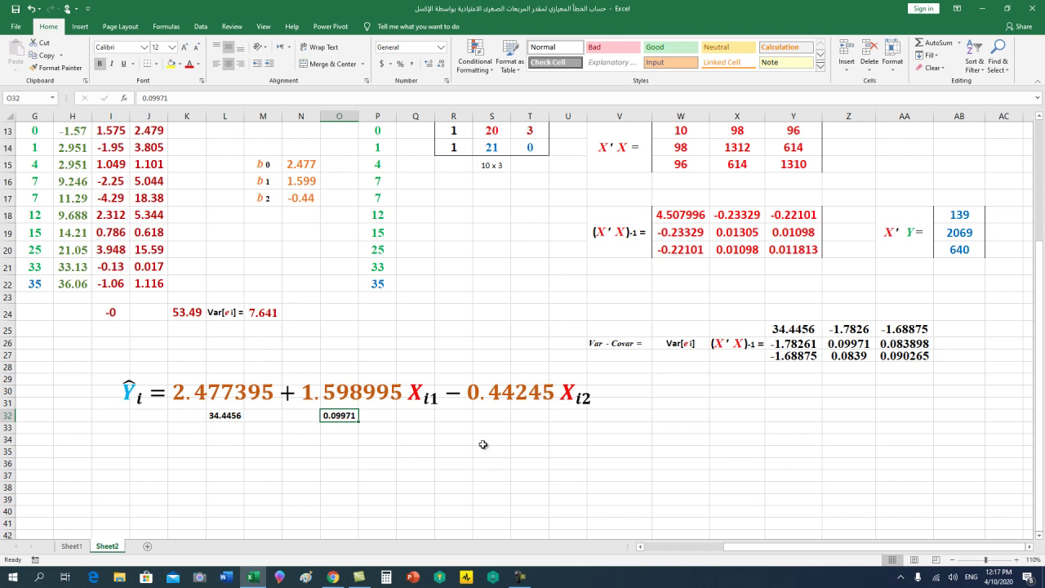
Enter the third variance 0.09027 in T32 and make it bold at size 12
{"action": "left_click", "coordinate": [521, 415]}
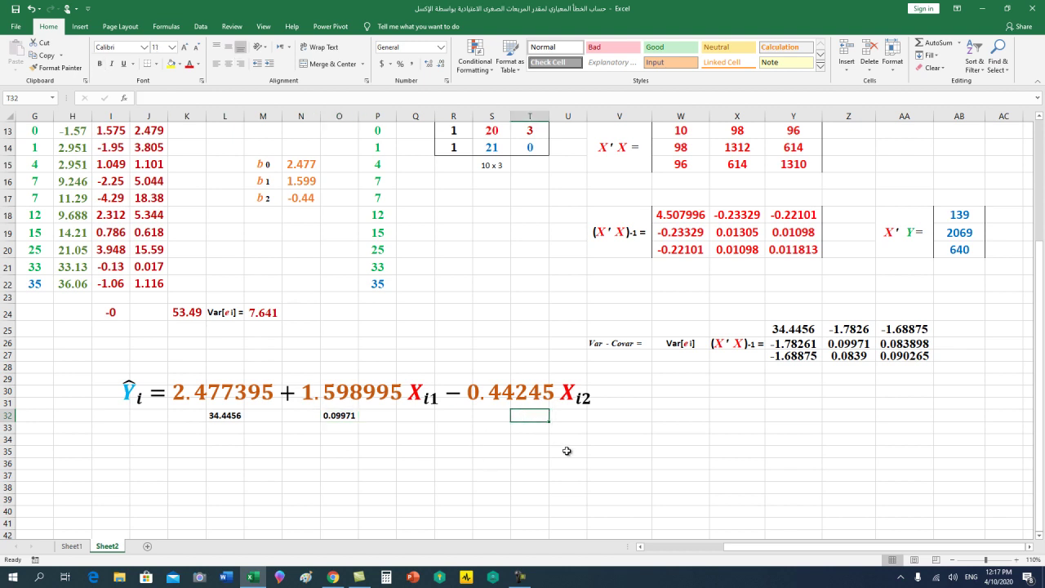
{"action": "type", "text": "0.090265"}
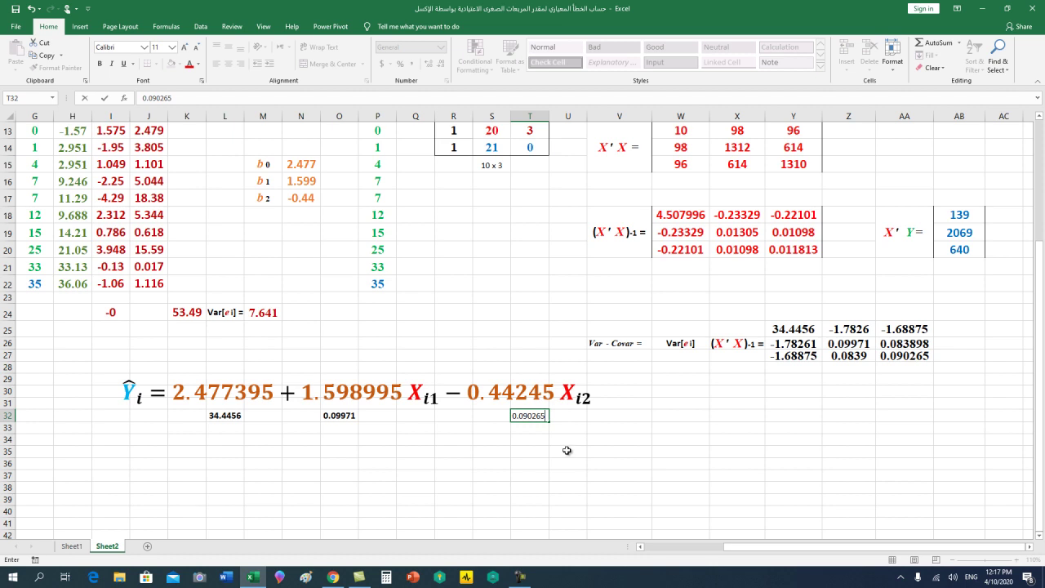
{"action": "left_click", "coordinate": [567, 450]}
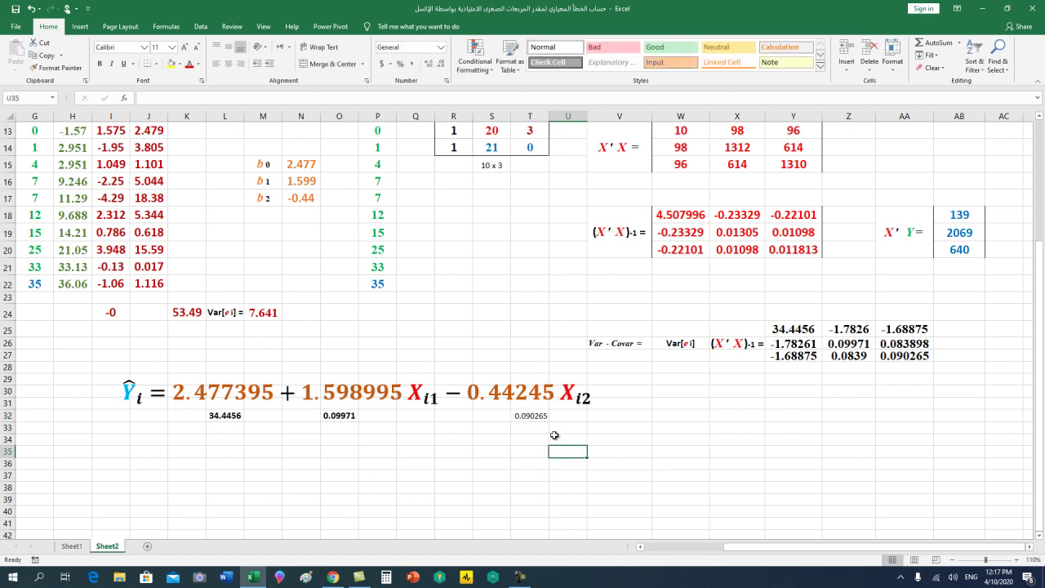
{"action": "left_click", "coordinate": [531, 416]}
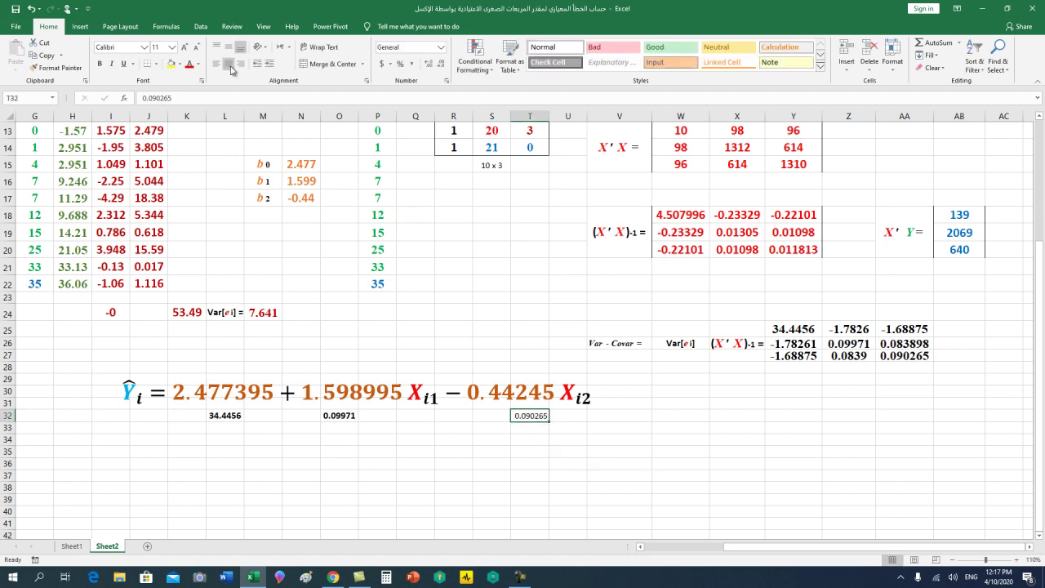
{"action": "left_click", "coordinate": [186, 47]}
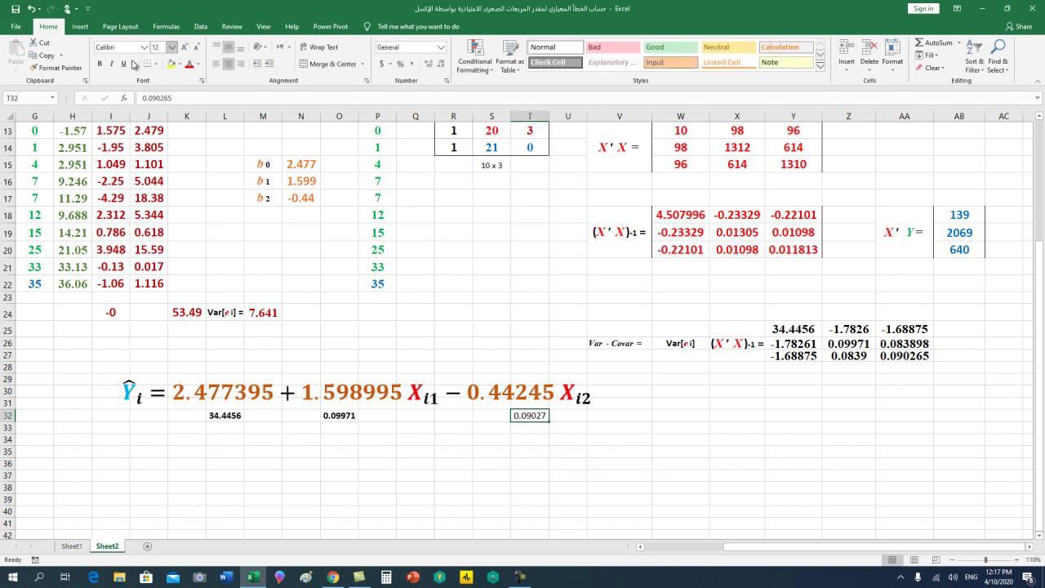
{"action": "left_click", "coordinate": [100, 64]}
{"action": "left_click", "coordinate": [441, 490]}
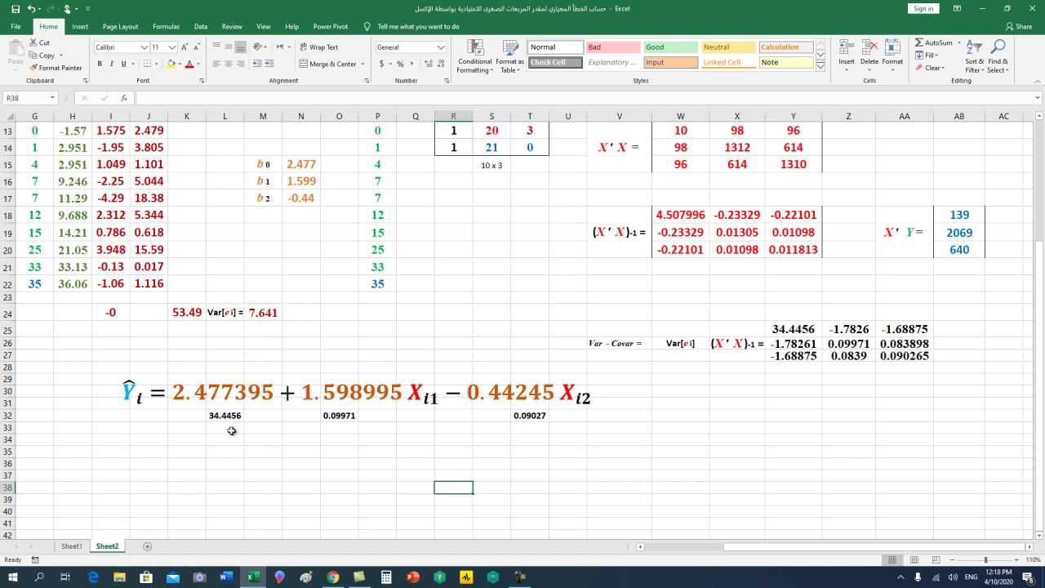
Type SE in K33 and make it centred, bold italic, size 12
{"action": "left_click", "coordinate": [183, 429]}
{"action": "type", "text": "SE"}
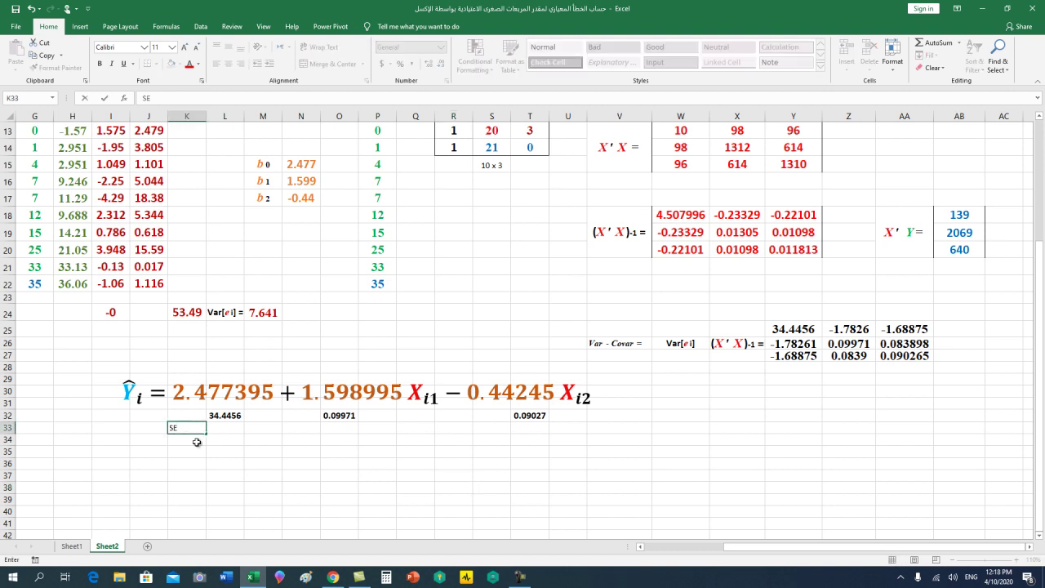
{"action": "left_click", "coordinate": [214, 447]}
{"action": "left_click", "coordinate": [198, 433]}
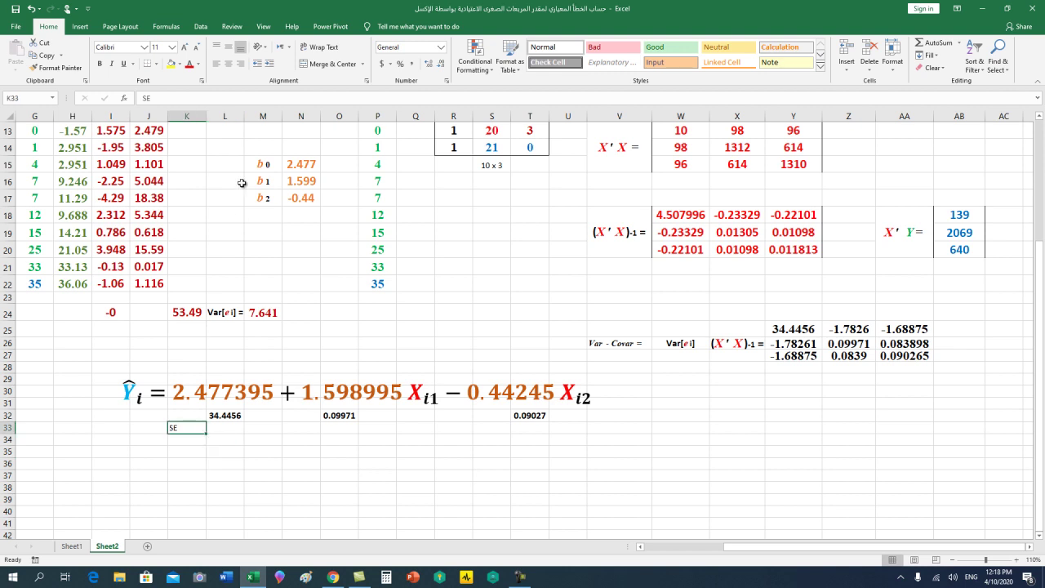
{"action": "left_click", "coordinate": [229, 63]}
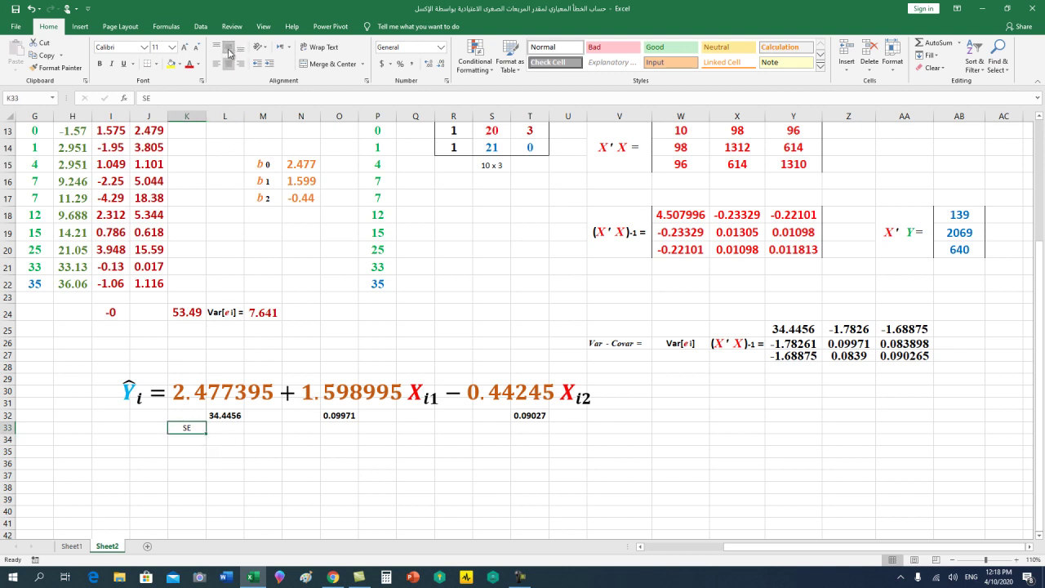
{"action": "left_click", "coordinate": [185, 46]}
{"action": "left_click", "coordinate": [100, 64]}
{"action": "left_click", "coordinate": [114, 64]}
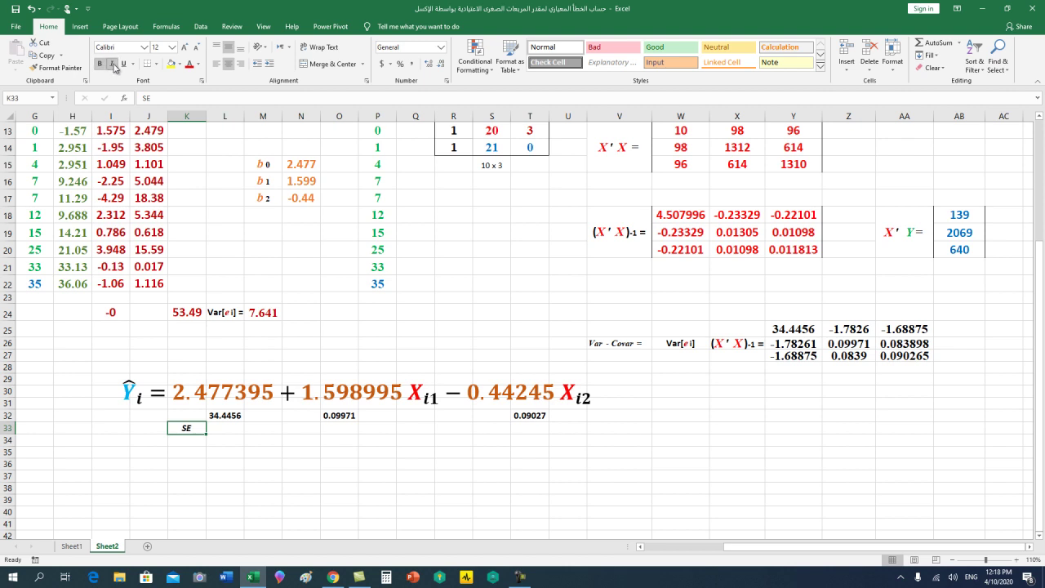
Set the SE label's font to Times New Roman and its colour to green
{"action": "left_click", "coordinate": [131, 47]}
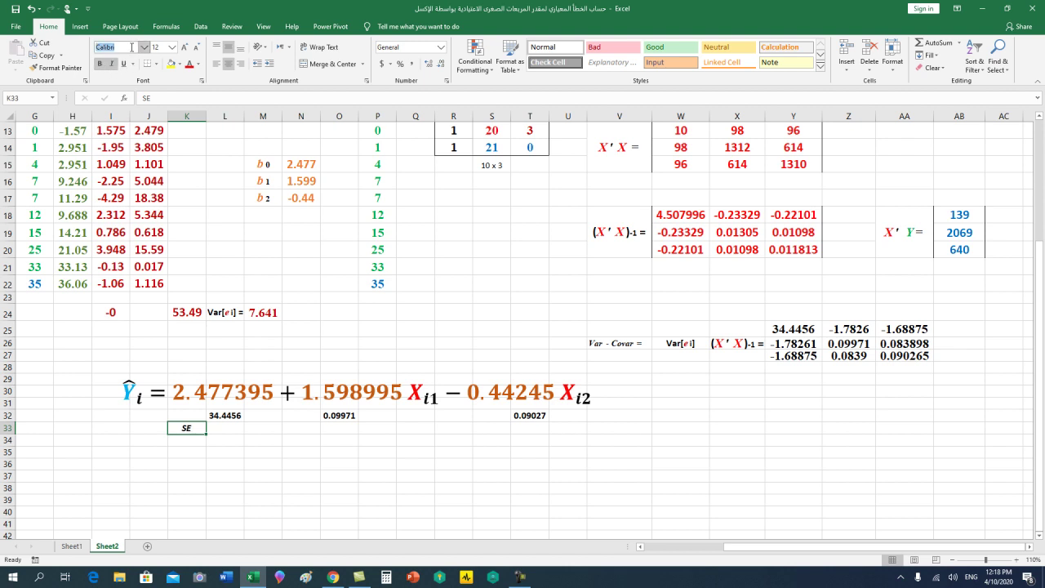
{"action": "type", "text": "Times New Ro"}
{"action": "key", "text": "Return"}
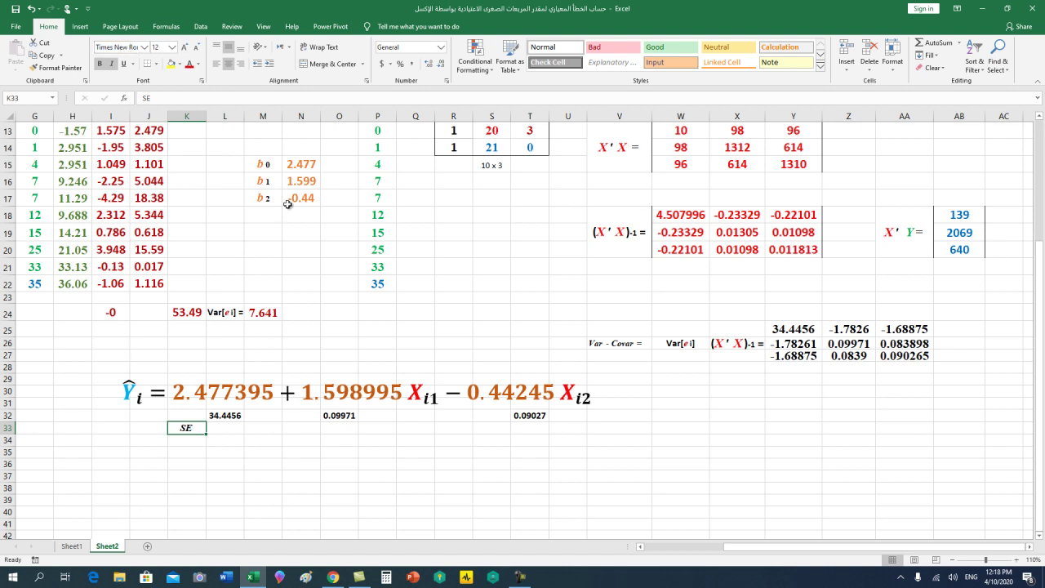
{"action": "left_click", "coordinate": [198, 64]}
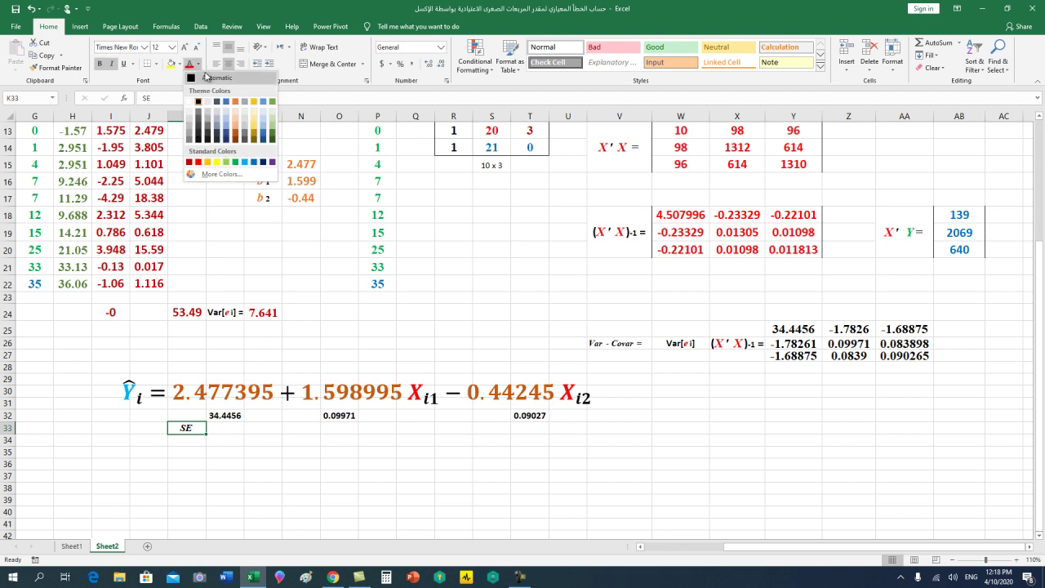
{"action": "left_click", "coordinate": [272, 135]}
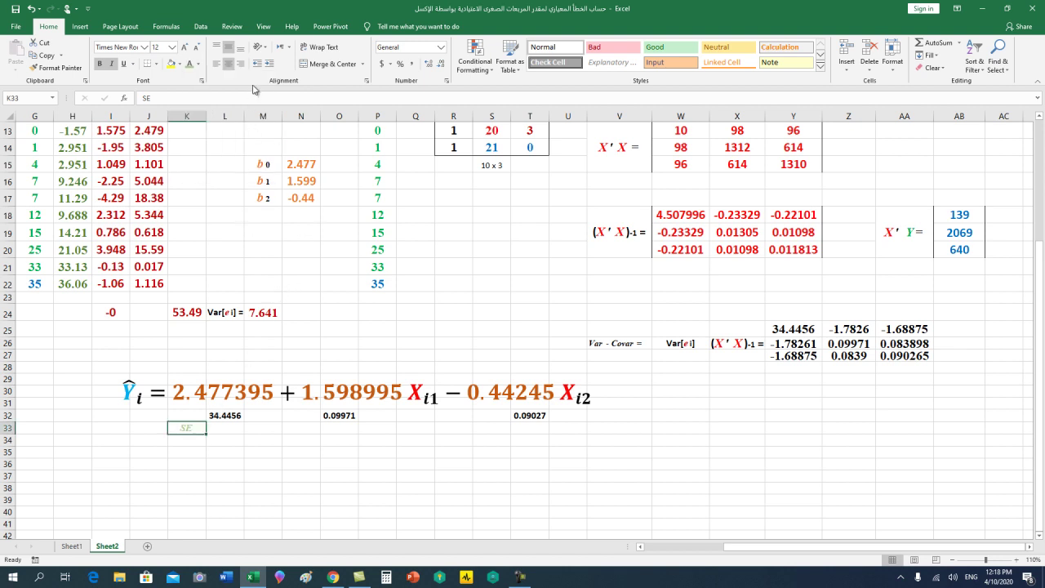
{"action": "left_click", "coordinate": [200, 64]}
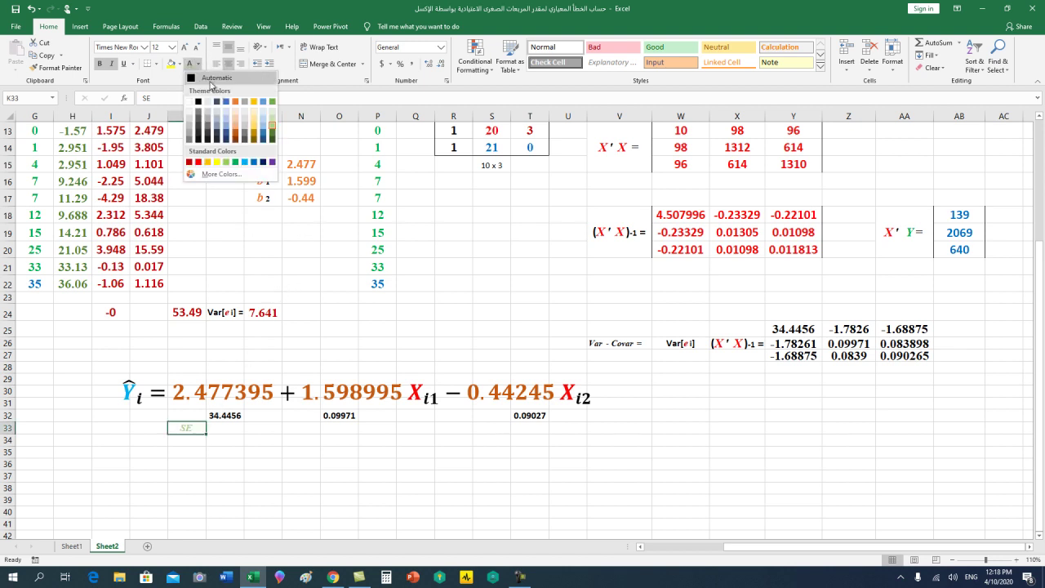
{"action": "left_click", "coordinate": [272, 135]}
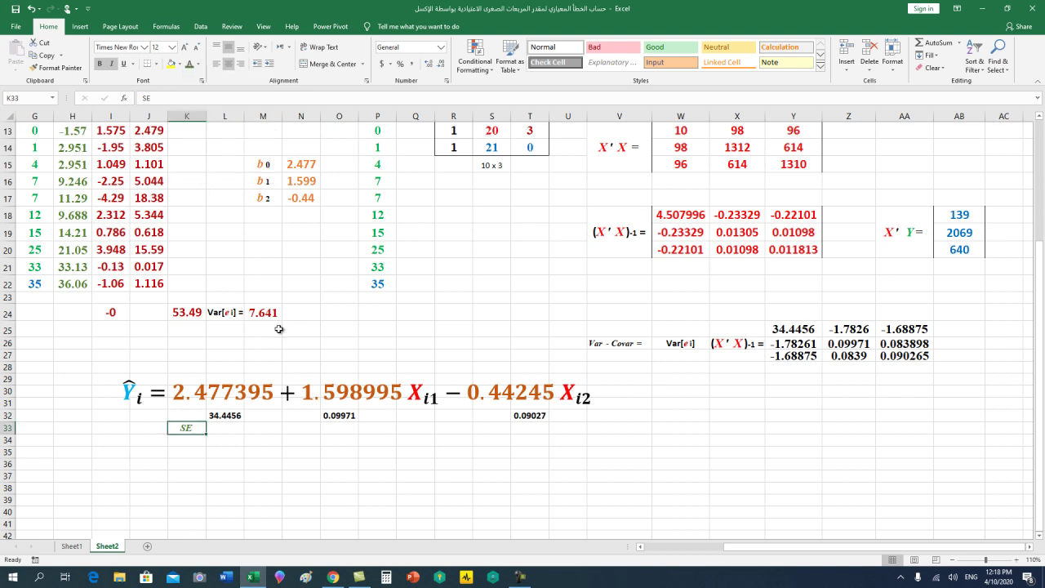
{"action": "left_click", "coordinate": [236, 435]}
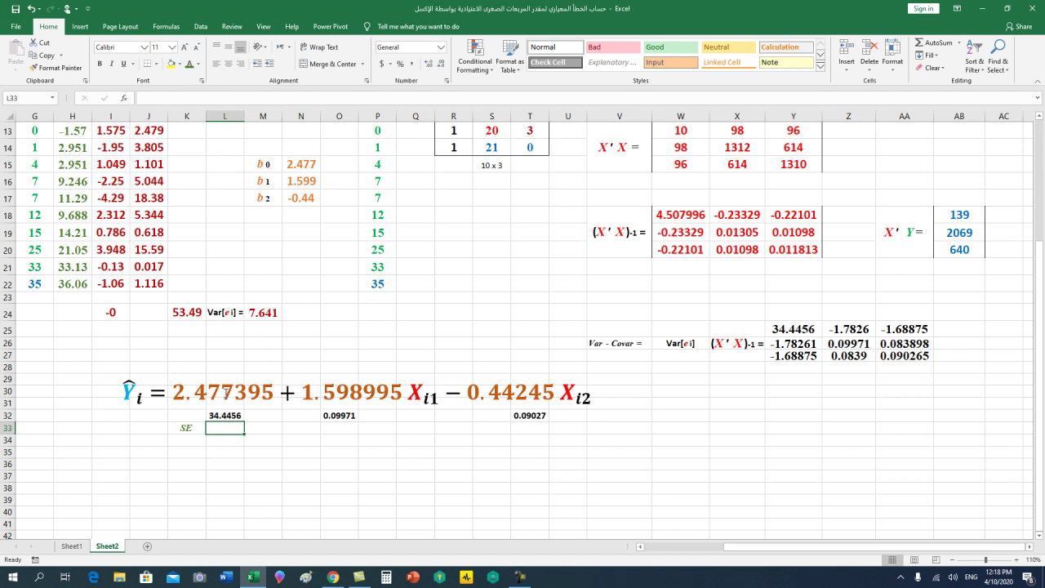
{"action": "left_click", "coordinate": [226, 415]}
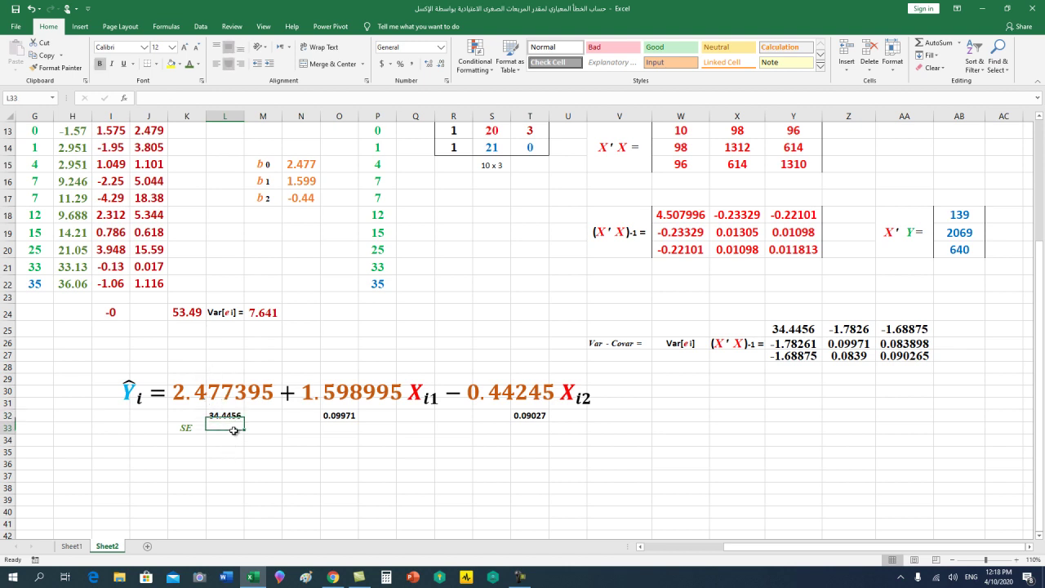
Enter =SQRT(L32) in L33 and =SQRT(O32) in O33, giving 5.869037 and 0.315769
{"action": "left_click", "coordinate": [240, 431]}
{"action": "type", "text": "=s"}
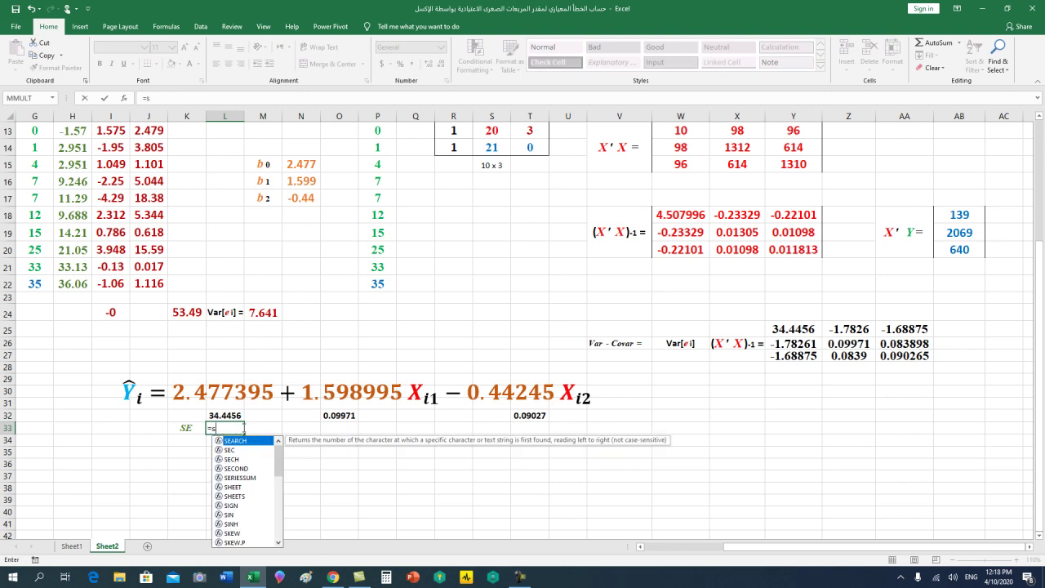
{"action": "type", "text": "qrt"}
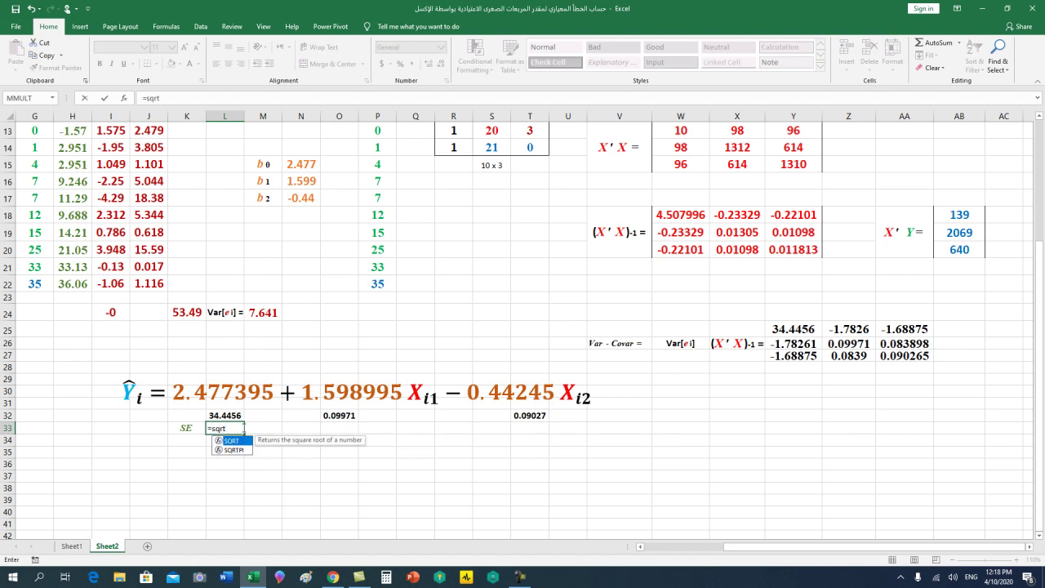
{"action": "type", "text": "("}
{"action": "left_click", "coordinate": [223, 416]}
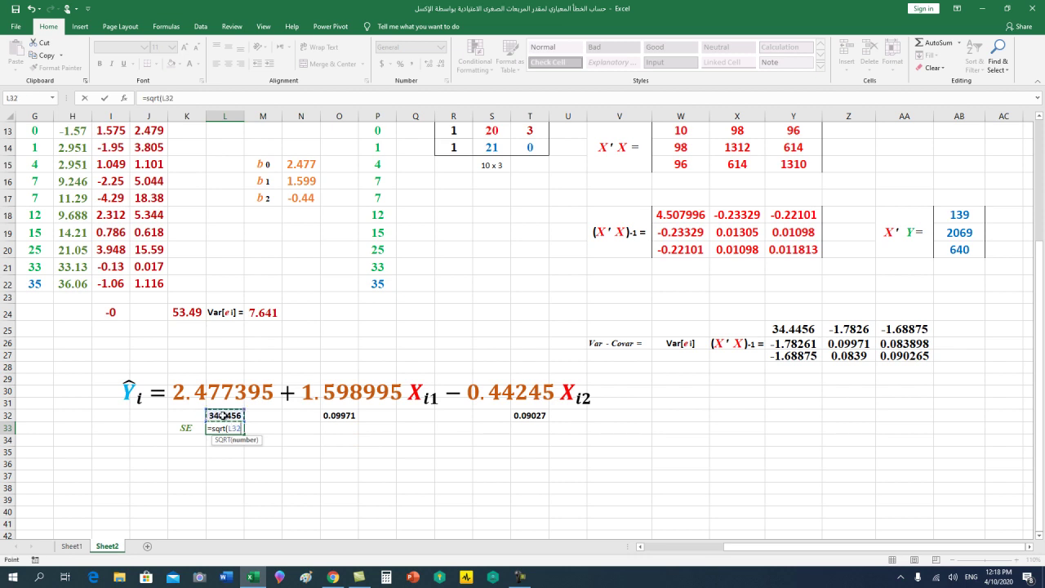
{"action": "type", "text": ")"}
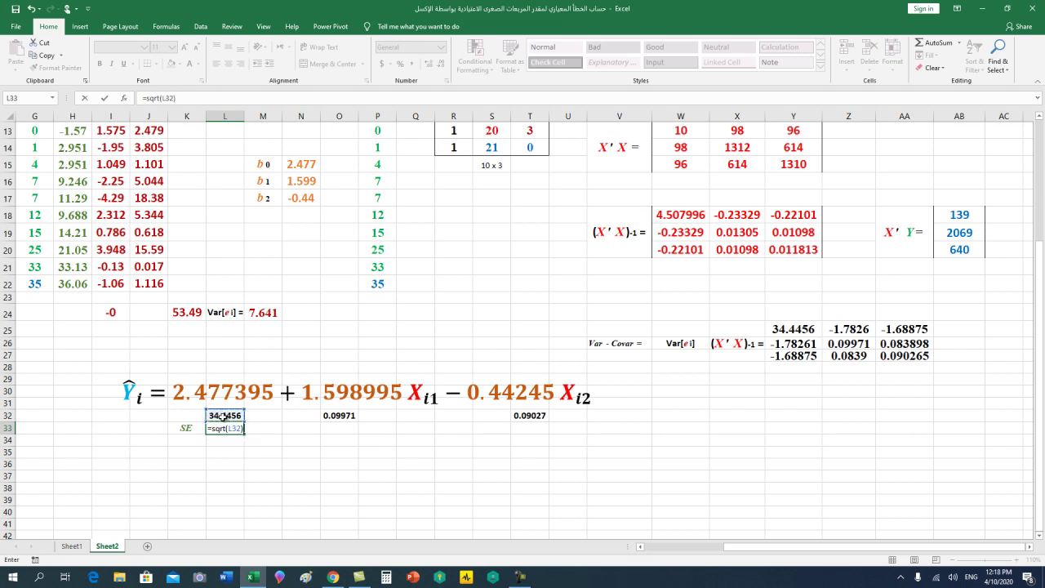
{"action": "key", "text": "Return"}
{"action": "left_click", "coordinate": [226, 431]}
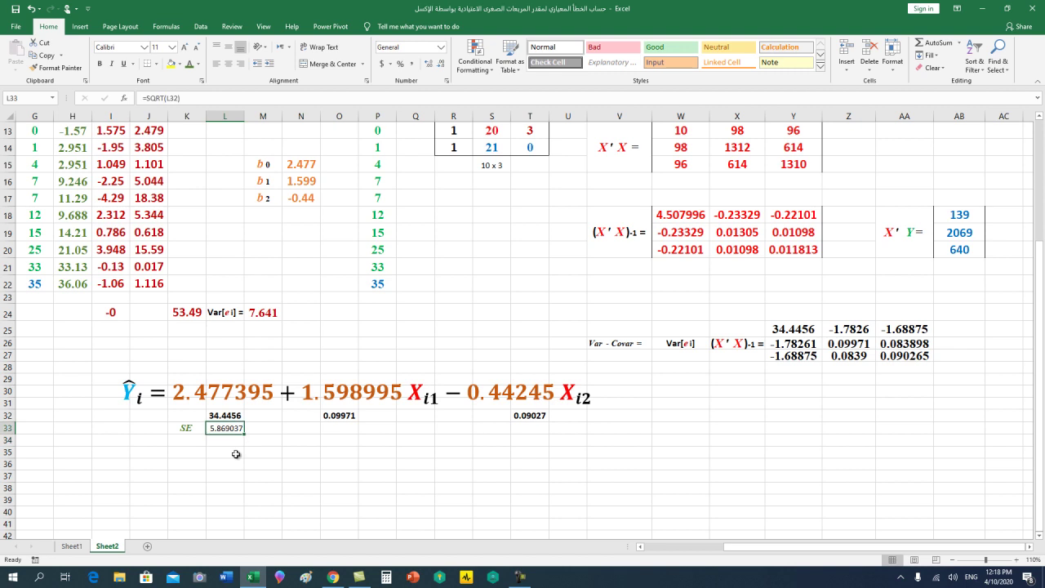
{"action": "left_click", "coordinate": [337, 432]}
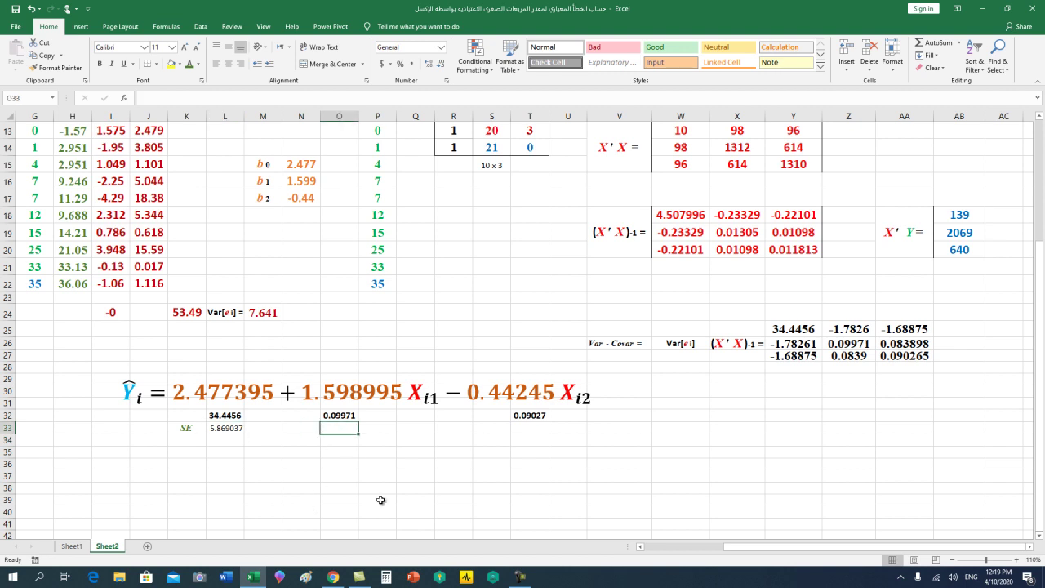
{"action": "type", "text": "=sqrt"}
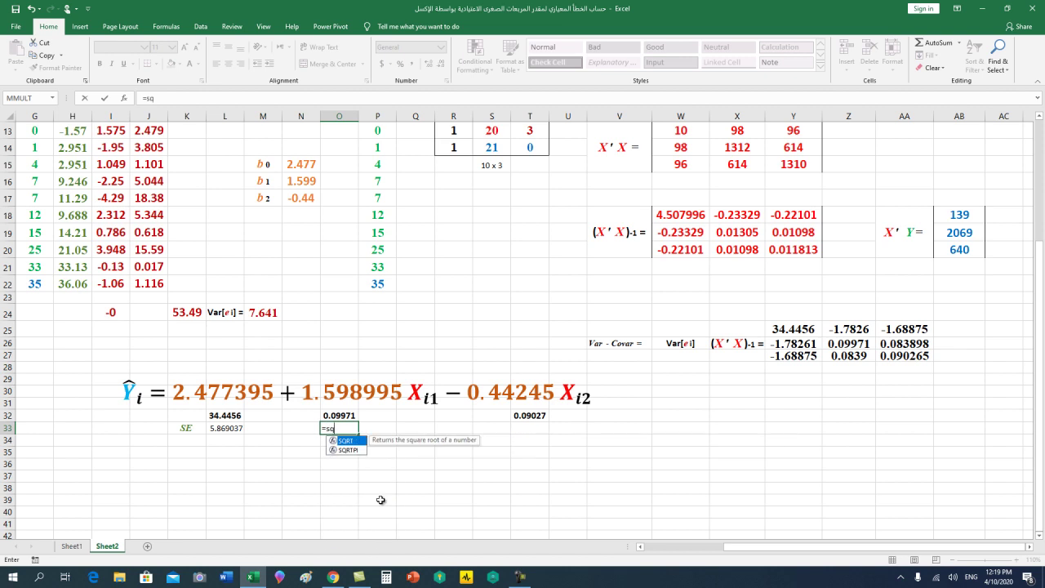
{"action": "type", "text": "("}
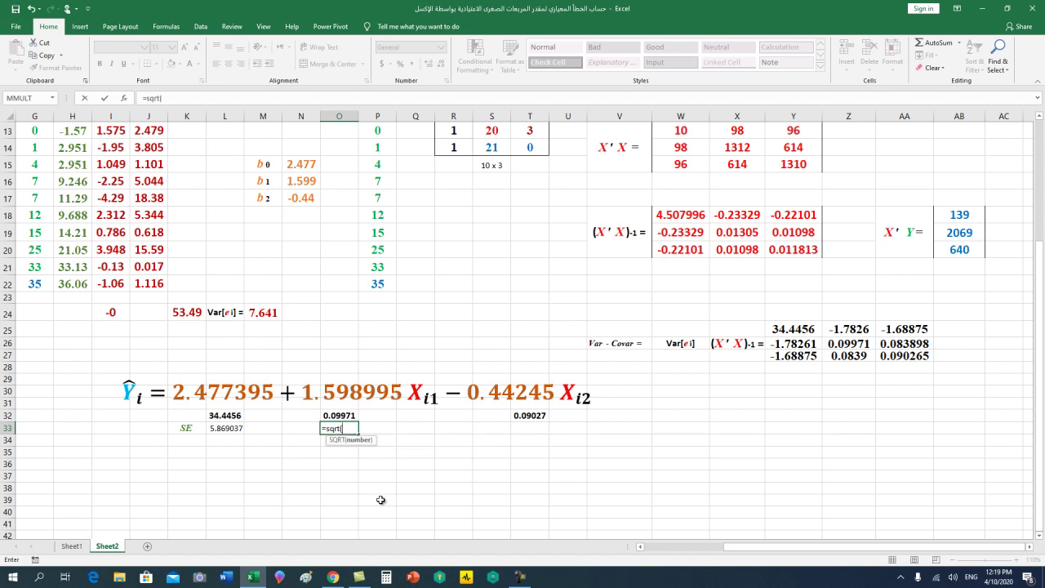
{"action": "left_click", "coordinate": [350, 418]}
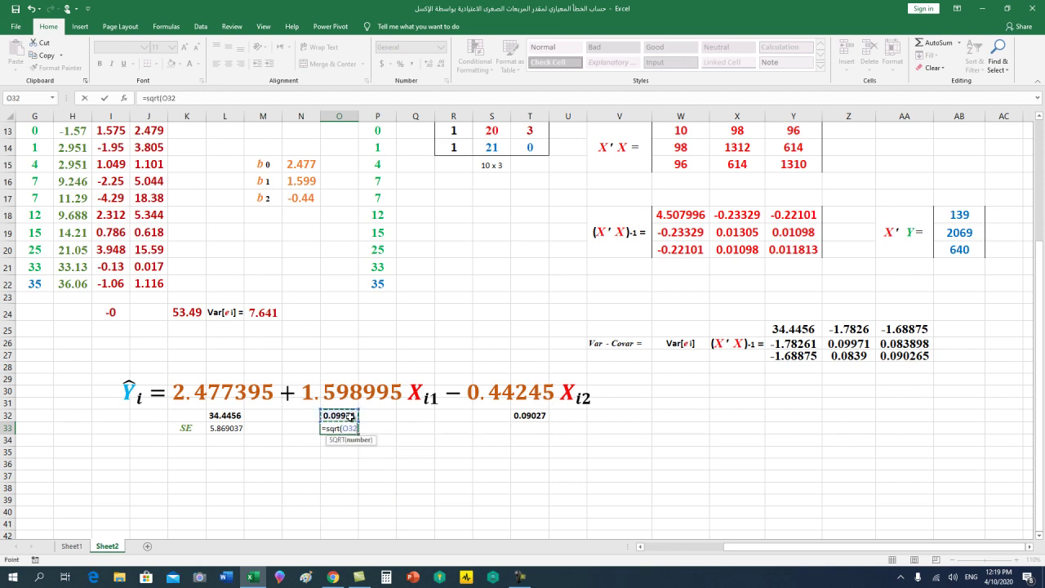
{"action": "type", "text": ")"}
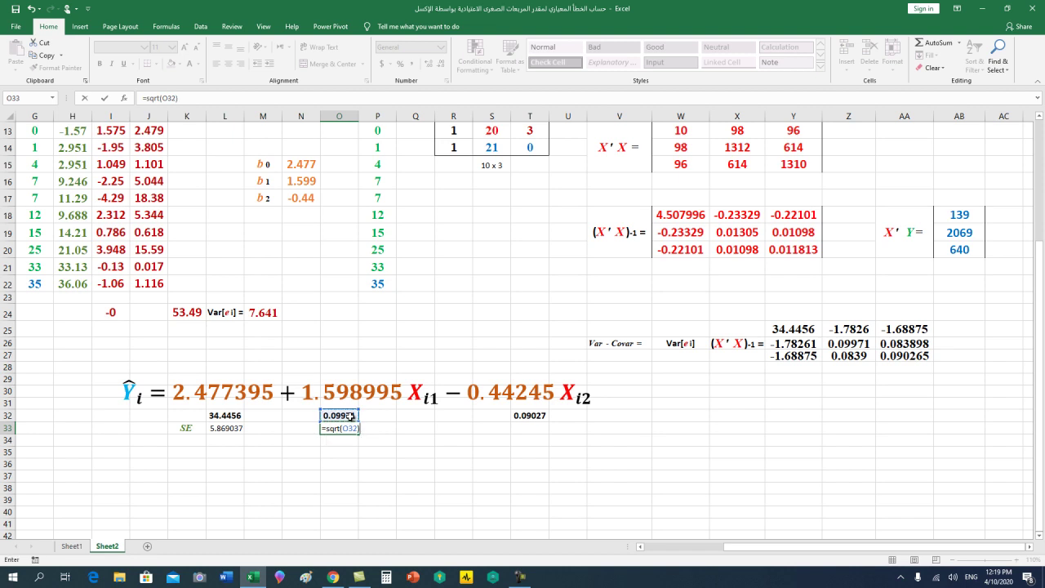
{"action": "key", "text": "Return"}
{"action": "left_click", "coordinate": [343, 430]}
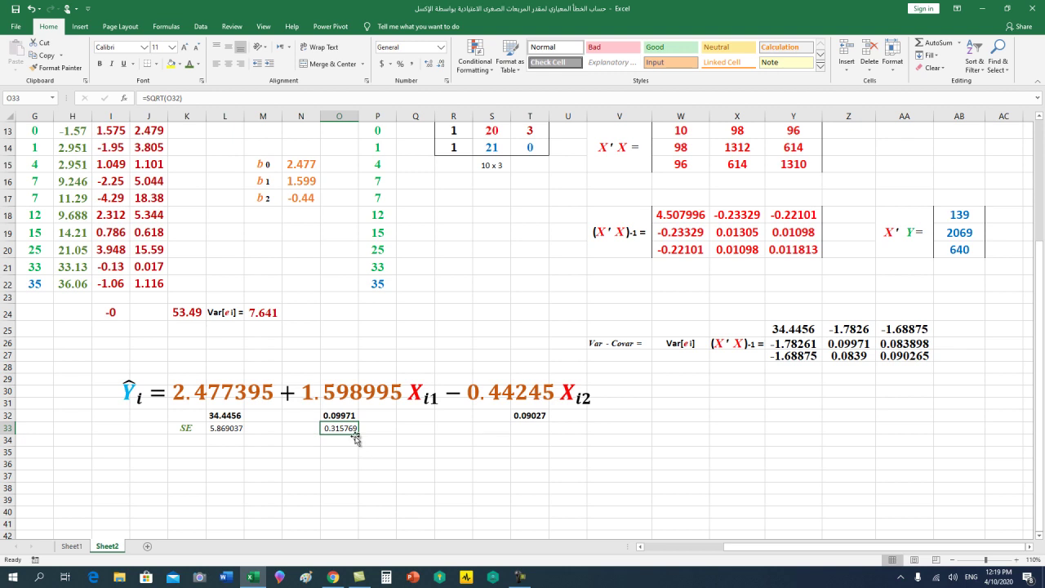
Enter =SQRT(T32) in T33 to get the third standard error 0.300441
{"action": "left_click", "coordinate": [526, 432]}
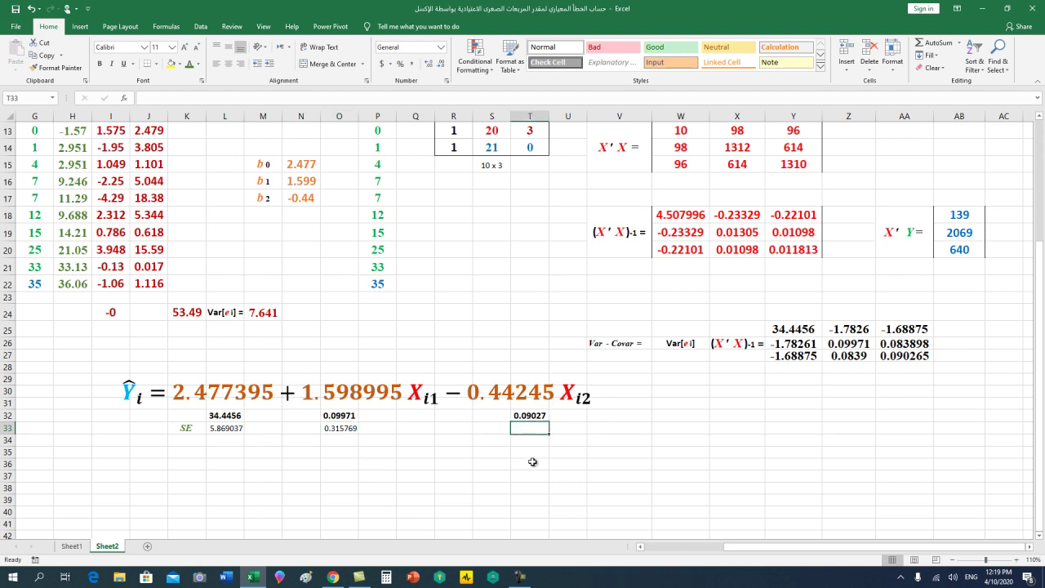
{"action": "type", "text": "=sq"}
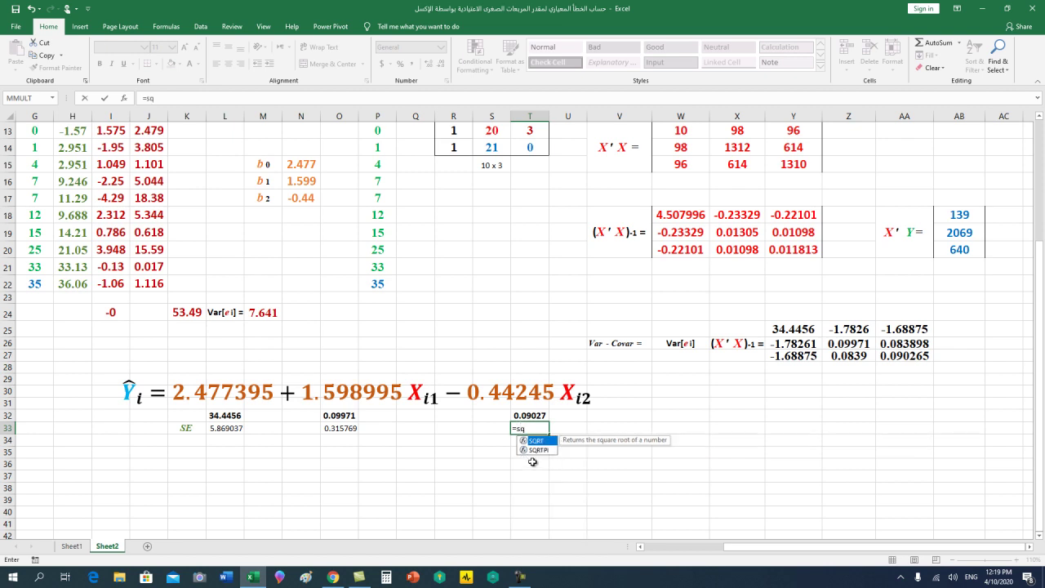
{"action": "type", "text": "rt("}
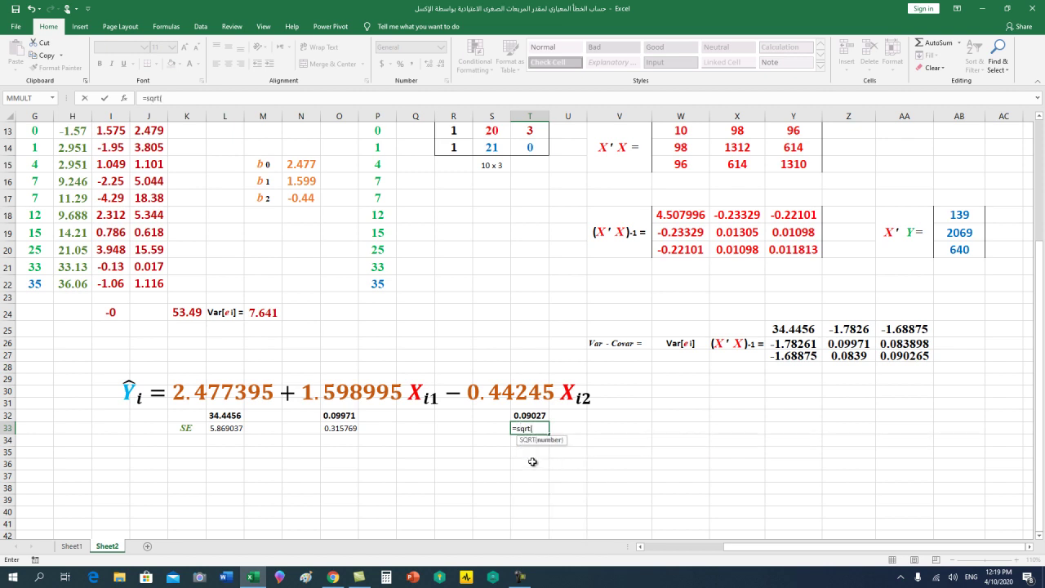
{"action": "left_click", "coordinate": [541, 417]}
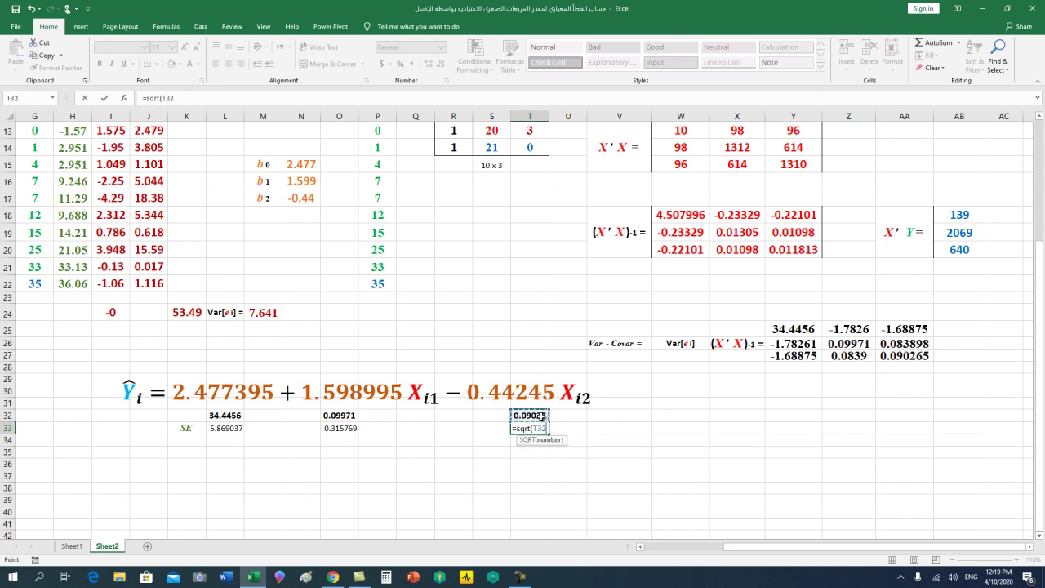
{"action": "type", "text": ")"}
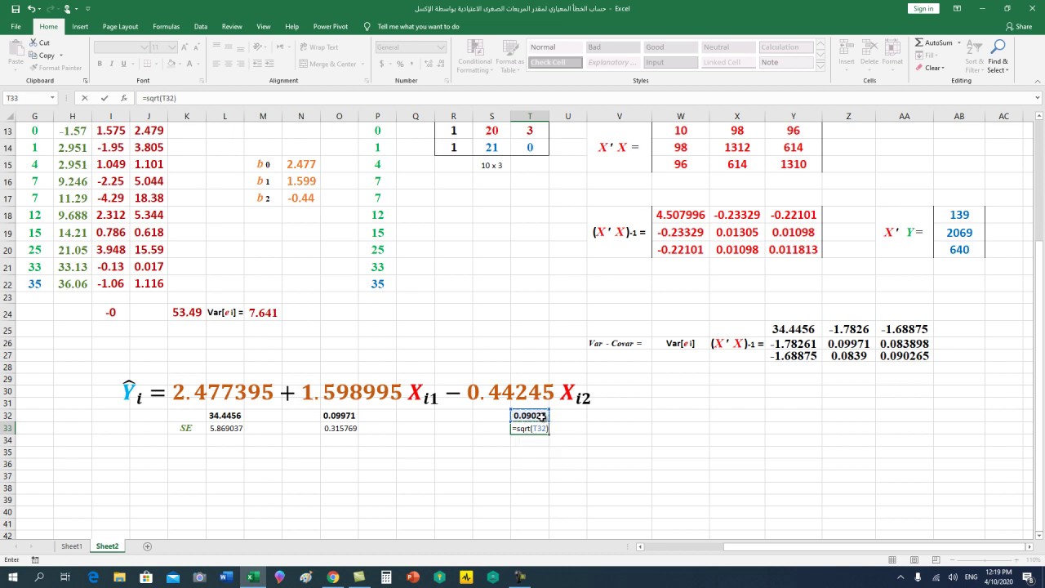
{"action": "key", "text": "Return"}
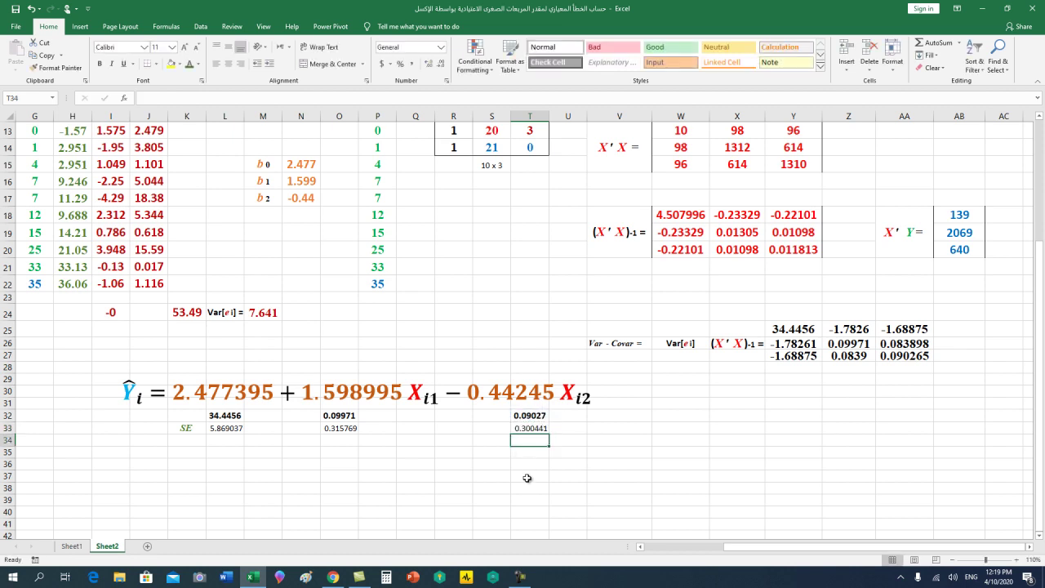
Review the SE formulas in T33, O33 and L33
{"action": "left_click", "coordinate": [531, 430]}
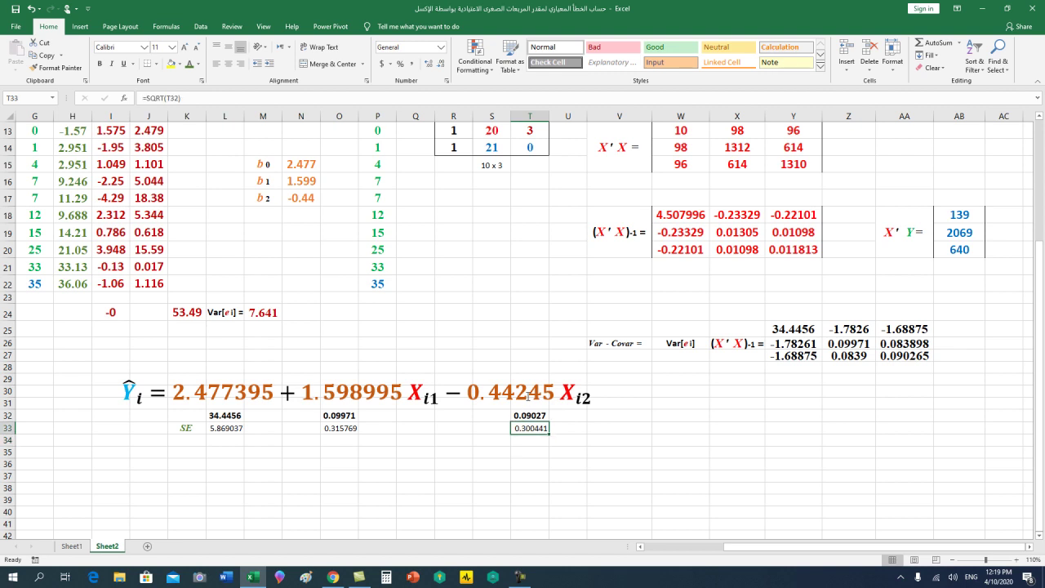
{"action": "left_click", "coordinate": [352, 427]}
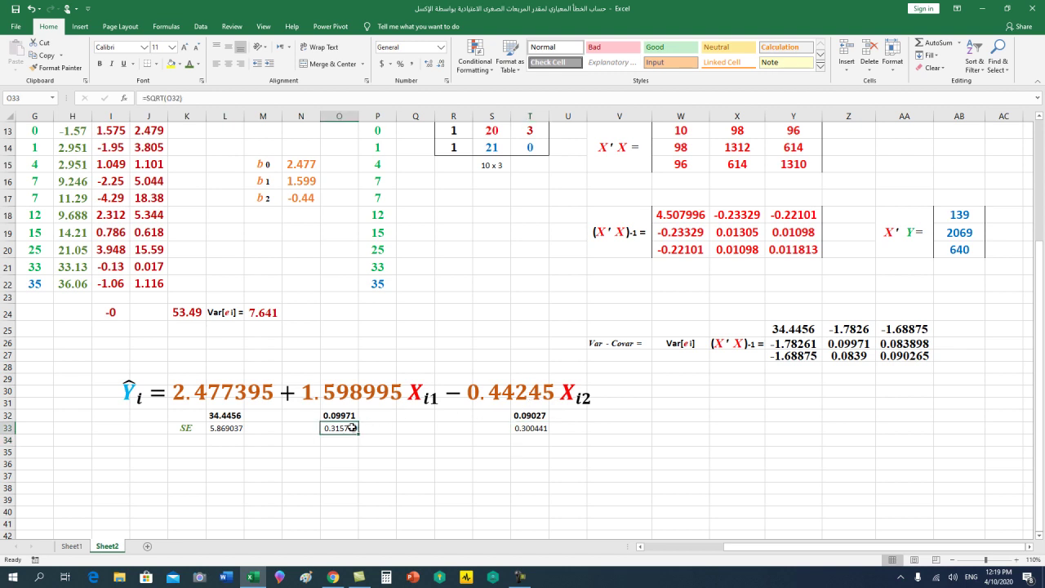
{"action": "left_click", "coordinate": [227, 427]}
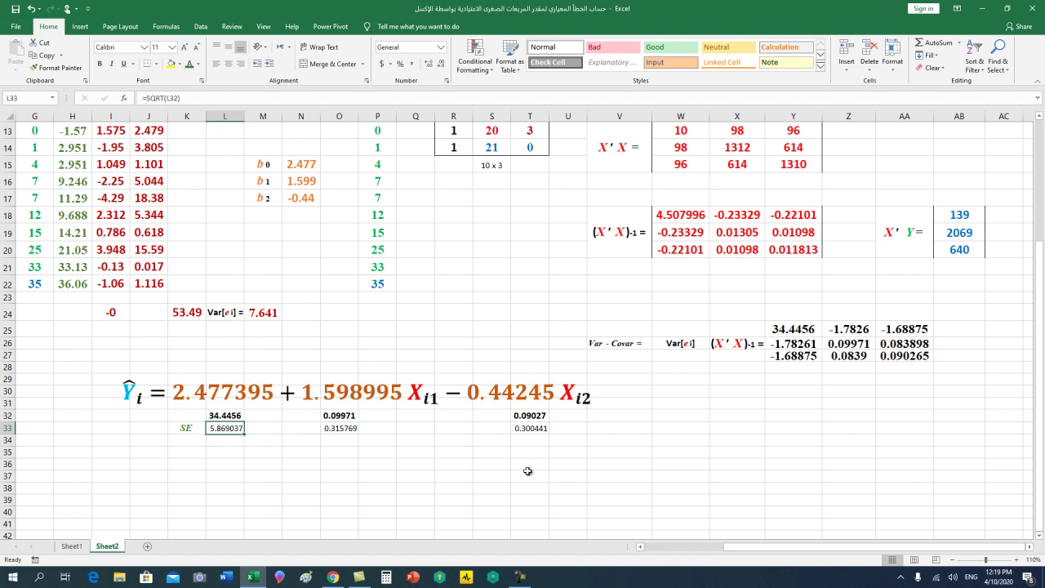
Format T33 as bold 12-point Times New Roman in orange
{"action": "left_click", "coordinate": [538, 435]}
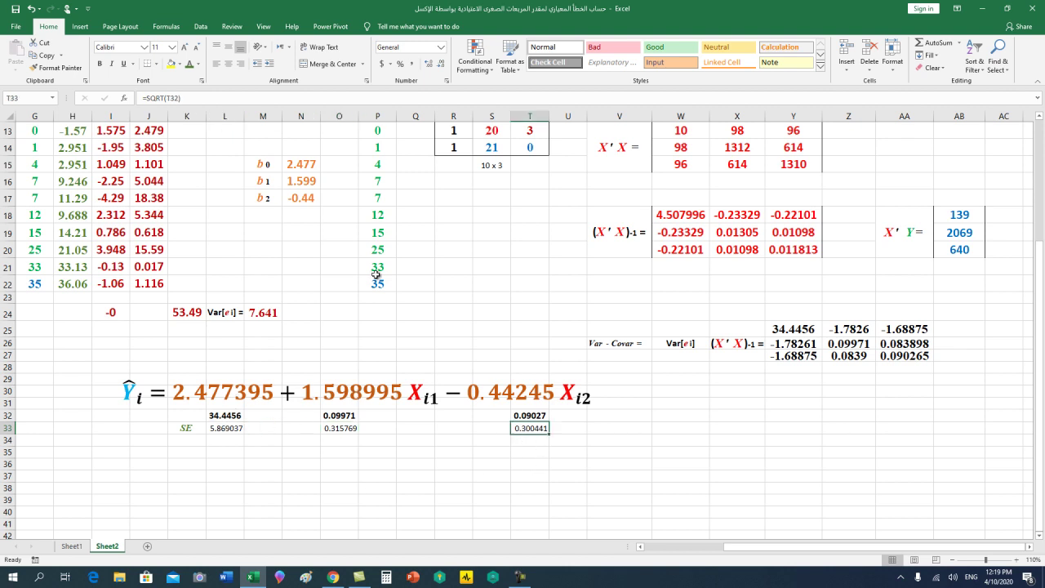
{"action": "left_click", "coordinate": [185, 46]}
{"action": "left_click", "coordinate": [185, 47]}
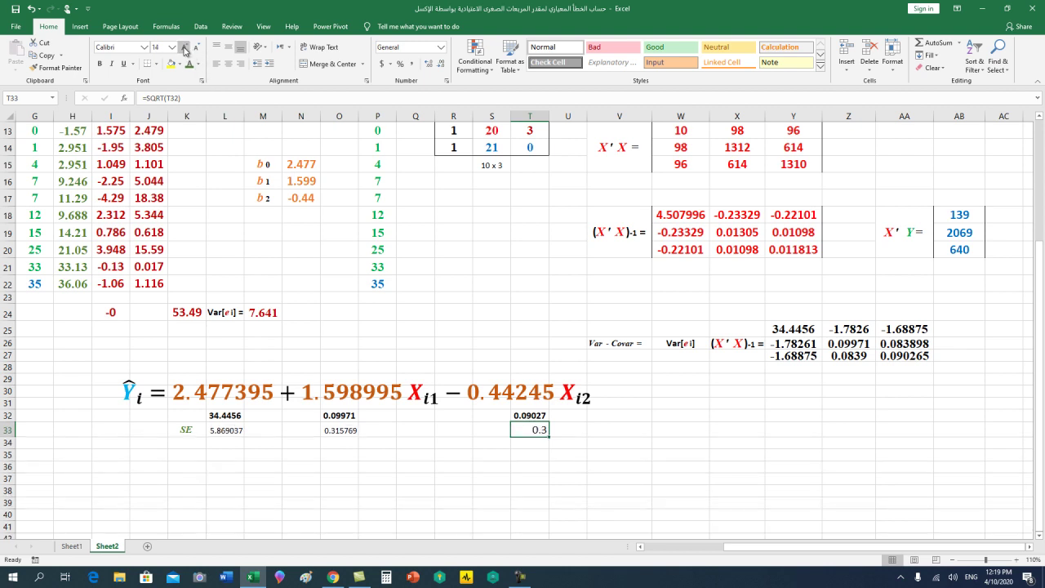
{"action": "left_click", "coordinate": [197, 47]}
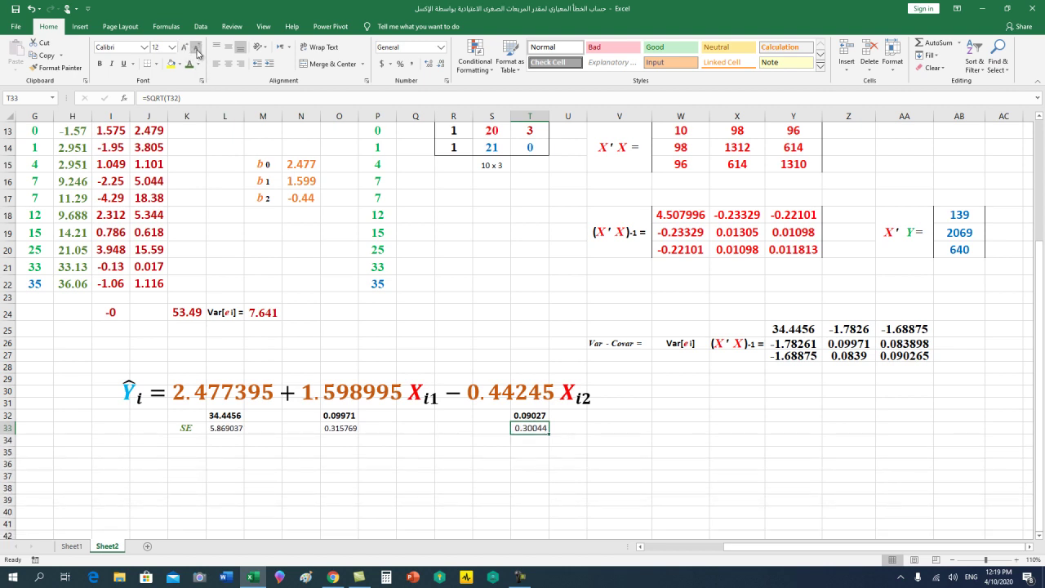
{"action": "left_click", "coordinate": [99, 64]}
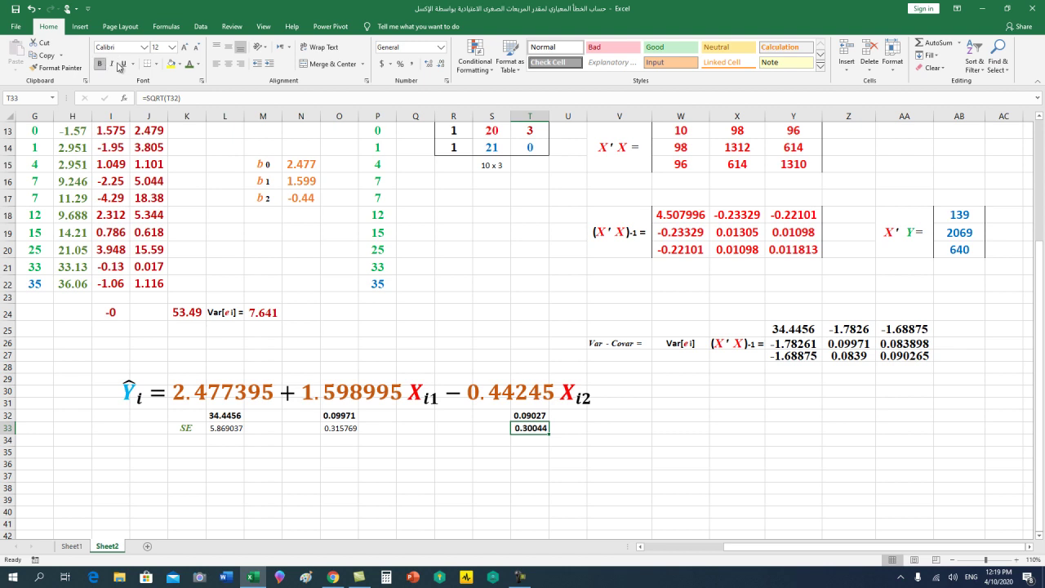
{"action": "left_click", "coordinate": [144, 49]}
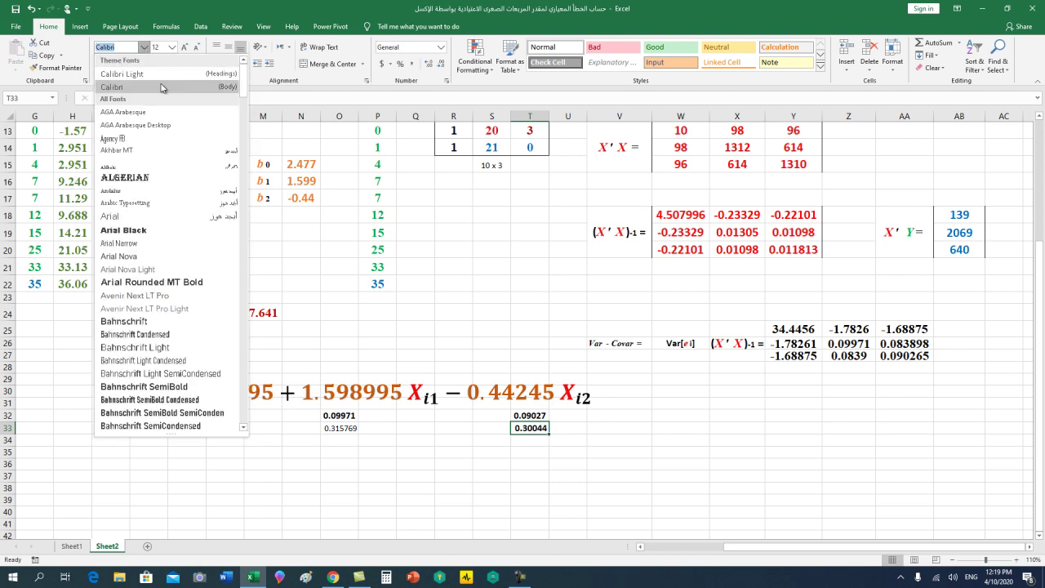
{"action": "type", "text": "times"}
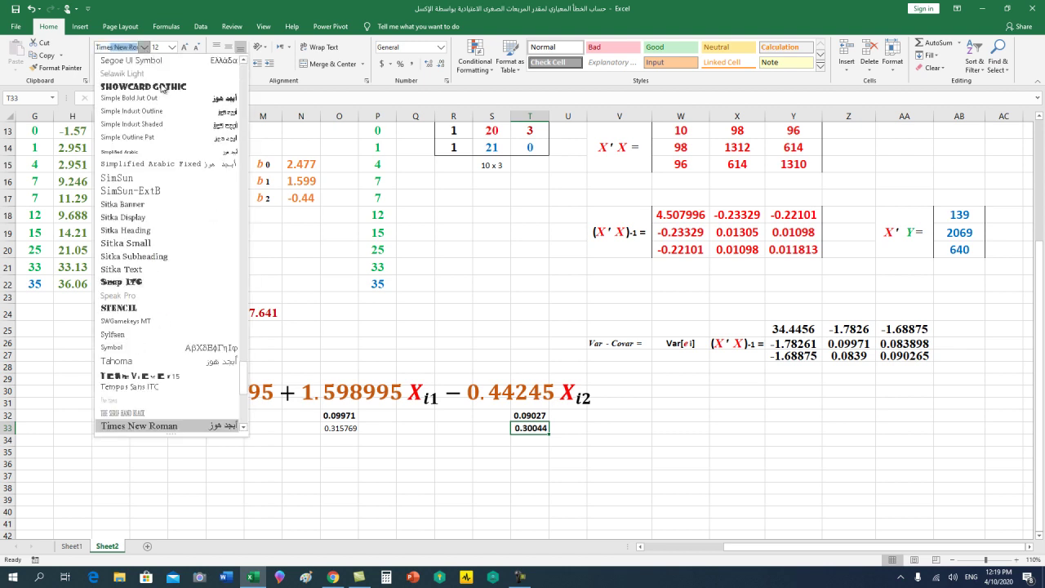
{"action": "key", "text": "Return"}
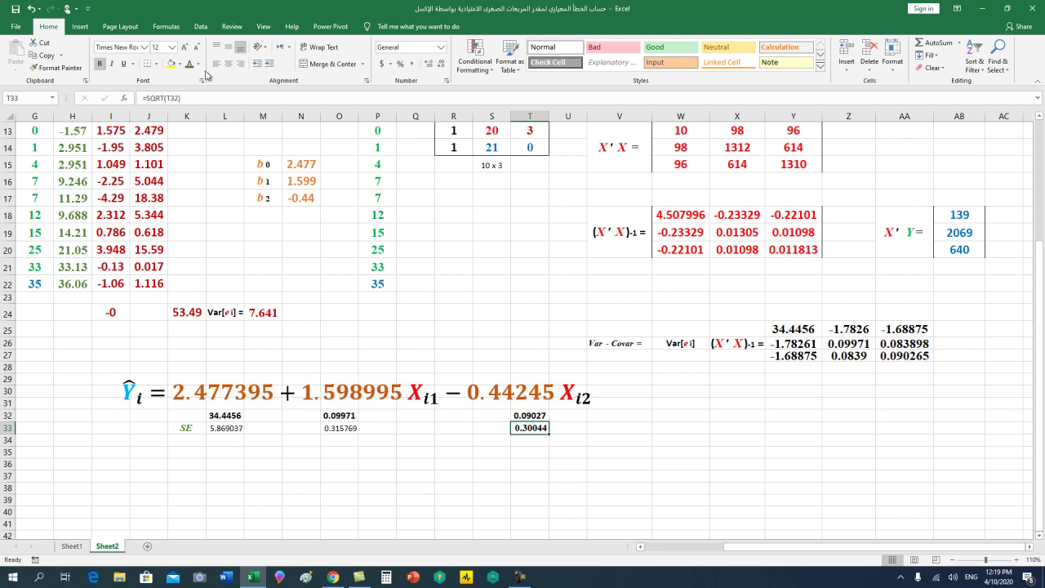
{"action": "left_click", "coordinate": [198, 64]}
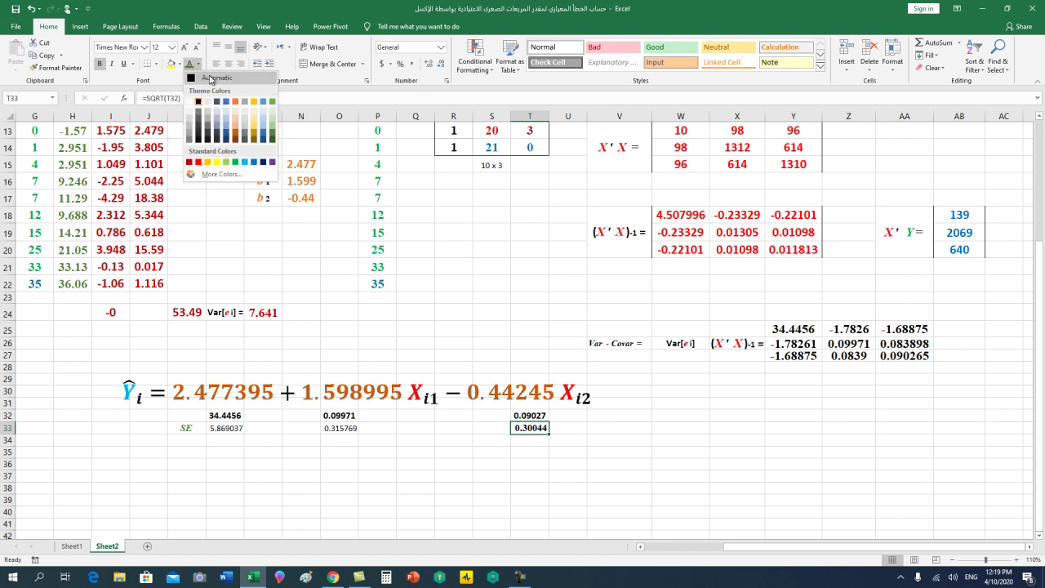
{"action": "left_click", "coordinate": [235, 138]}
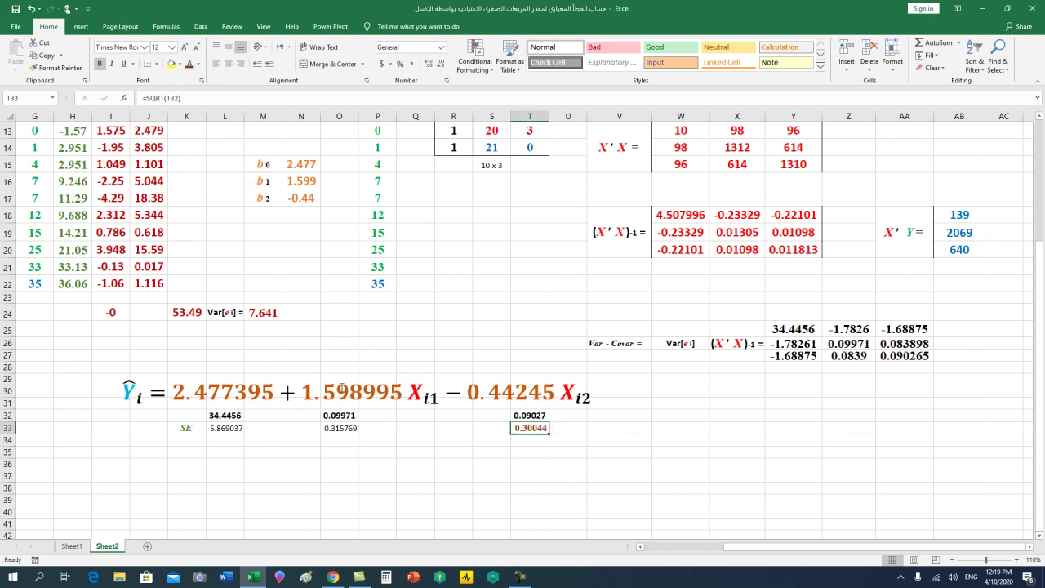
Make O33 bold 12-point Times New Roman
{"action": "left_click", "coordinate": [347, 428]}
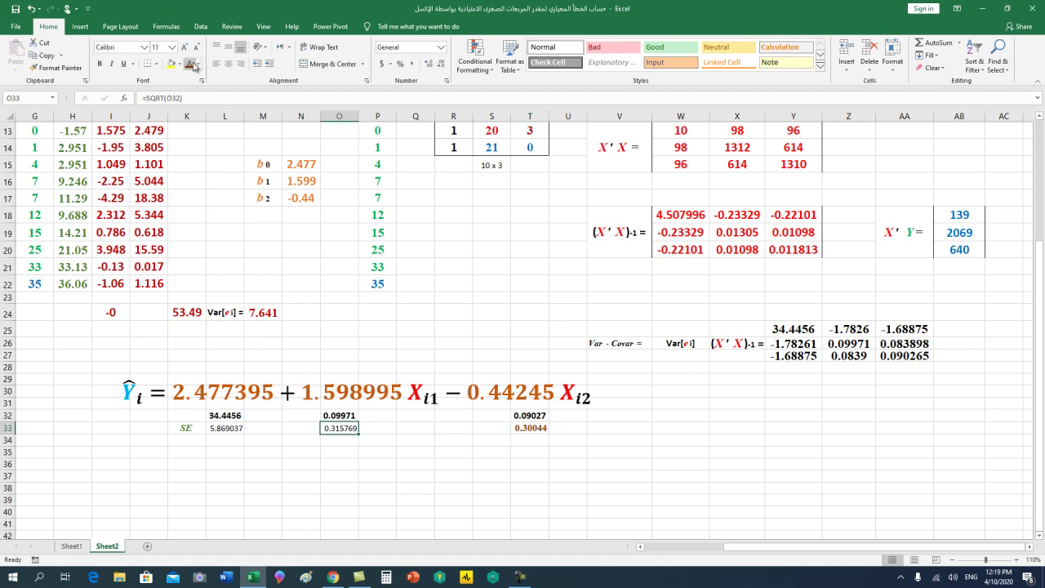
{"action": "left_click", "coordinate": [185, 46]}
{"action": "left_click", "coordinate": [102, 65]}
{"action": "left_click", "coordinate": [124, 46]}
{"action": "type", "text": "Times New Ro"}
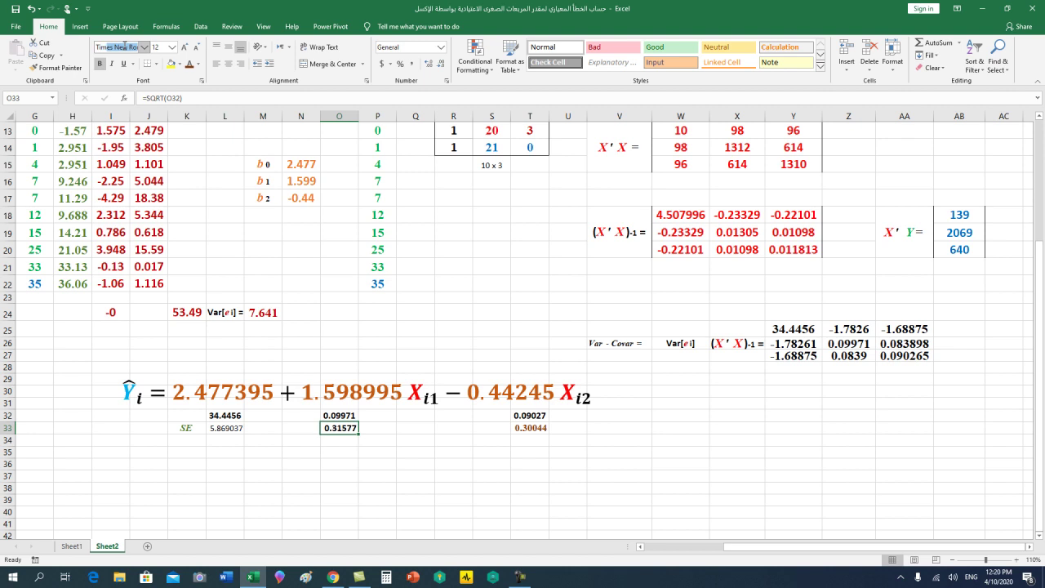
{"action": "key", "text": "Return"}
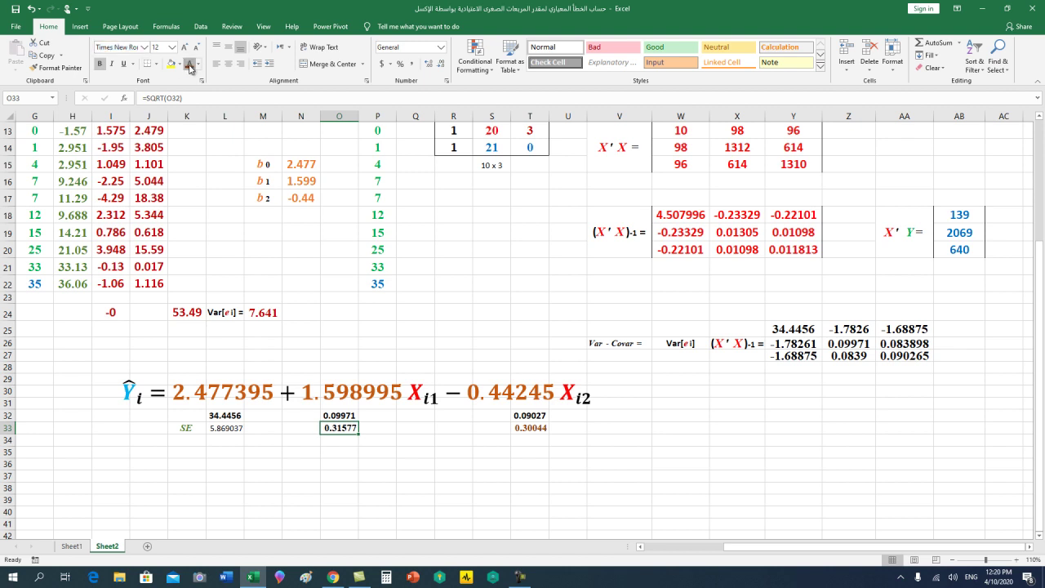
Make L33 bold 12-point Times New Roman, centred horizontally and vertically
{"action": "left_click", "coordinate": [225, 427]}
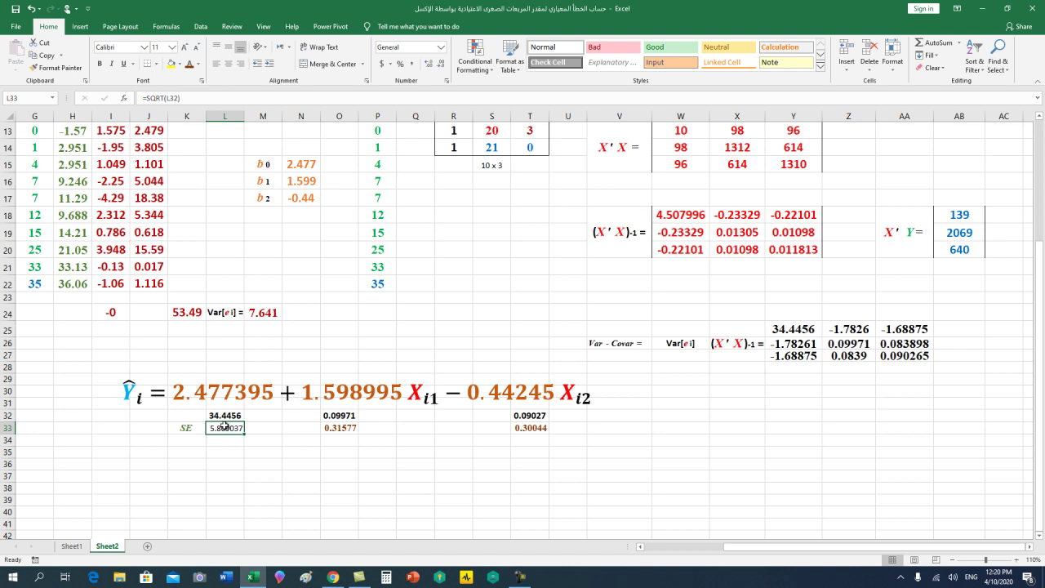
{"action": "left_click", "coordinate": [184, 49]}
{"action": "left_click", "coordinate": [228, 65]}
{"action": "left_click", "coordinate": [229, 46]}
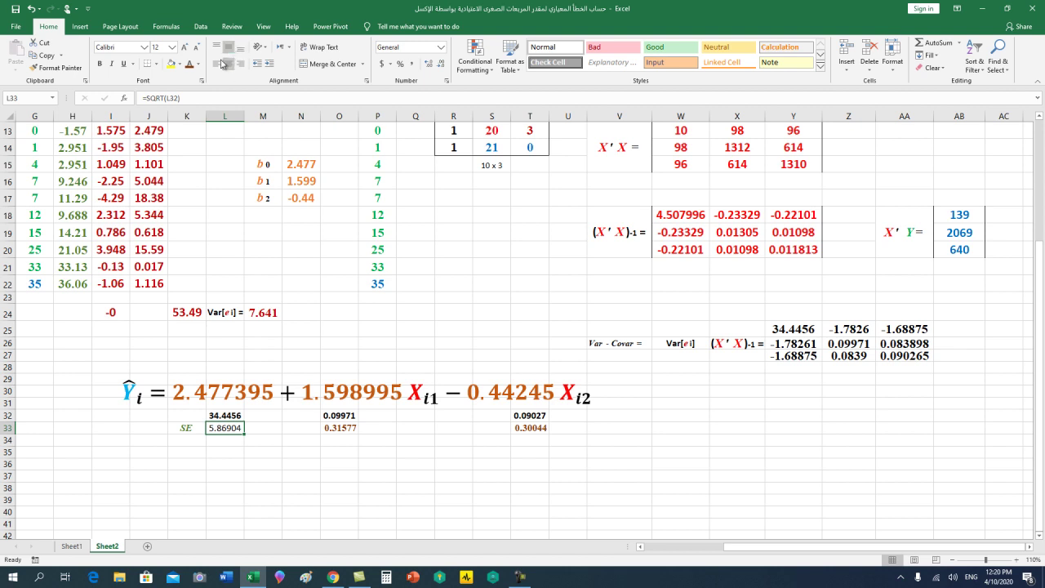
{"action": "left_click", "coordinate": [100, 63]}
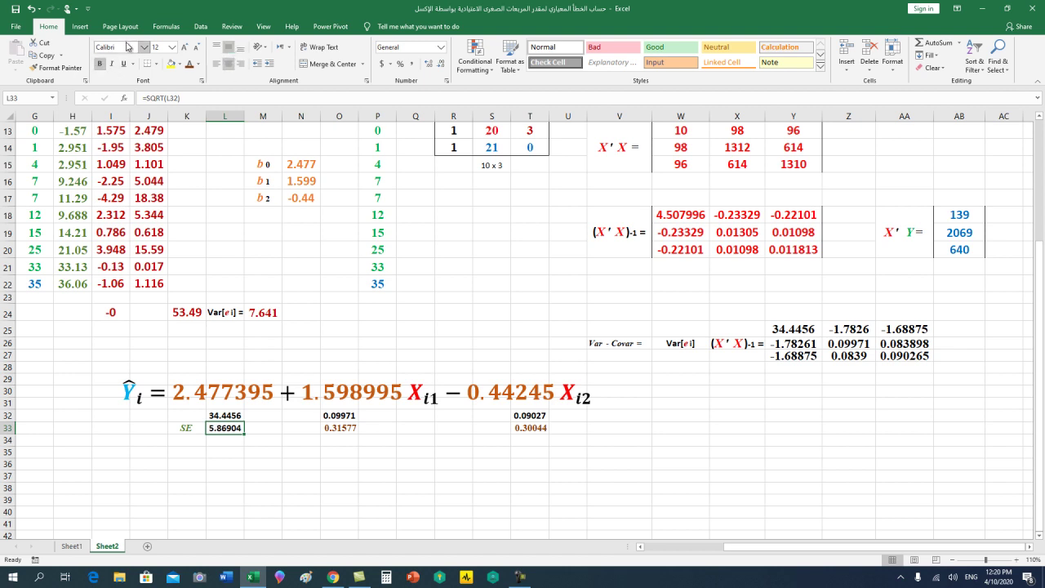
{"action": "left_click", "coordinate": [126, 46]}
{"action": "type", "text": "tim"}
{"action": "key", "text": "Return"}
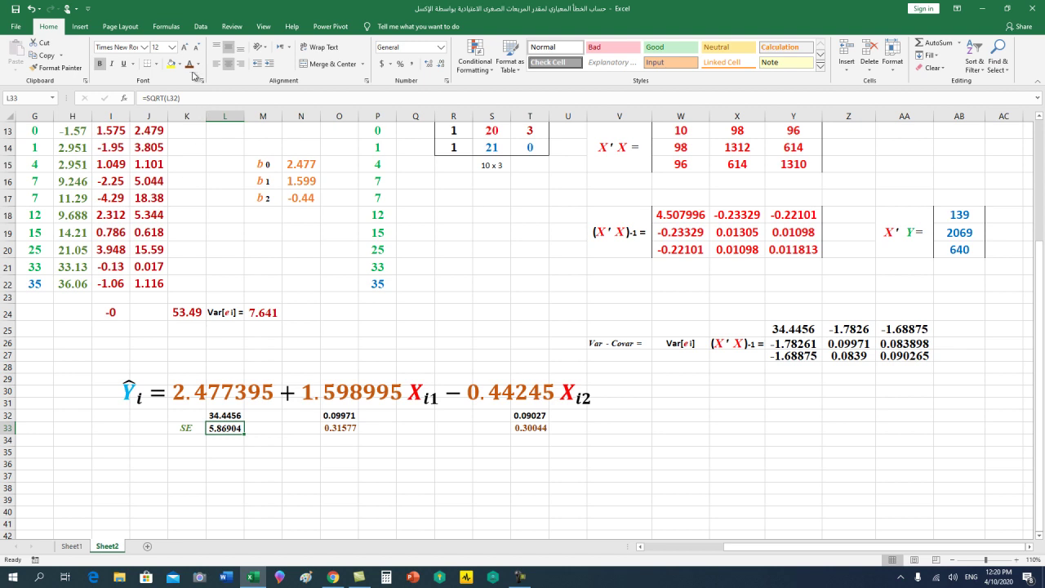
Colour the L33 value orange, then review the formatted O33 and T33 values
{"action": "left_click", "coordinate": [188, 64]}
{"action": "left_click", "coordinate": [313, 451]}
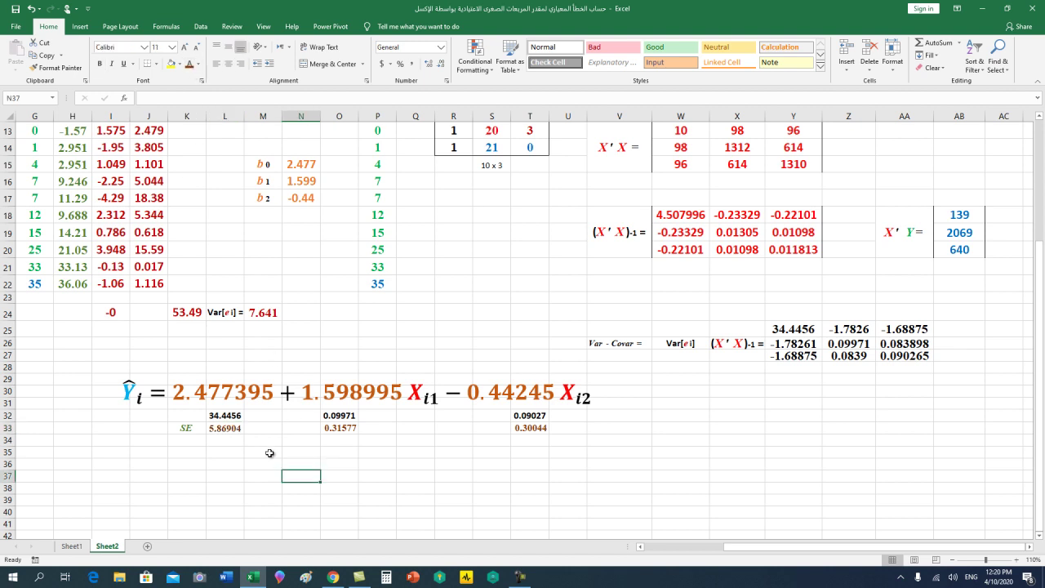
{"action": "left_click", "coordinate": [228, 429]}
{"action": "left_click", "coordinate": [342, 427]}
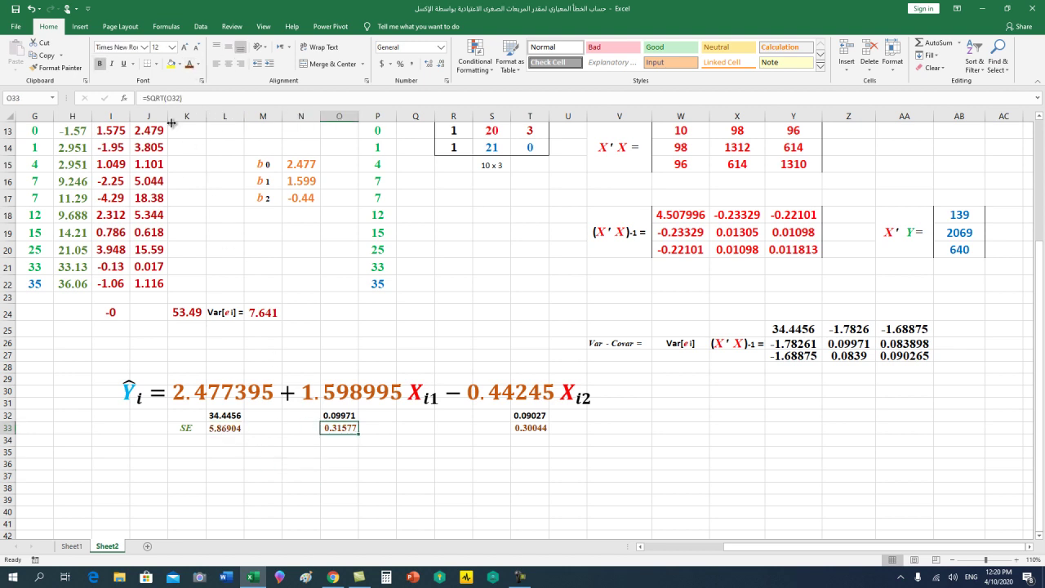
{"action": "left_click", "coordinate": [541, 430]}
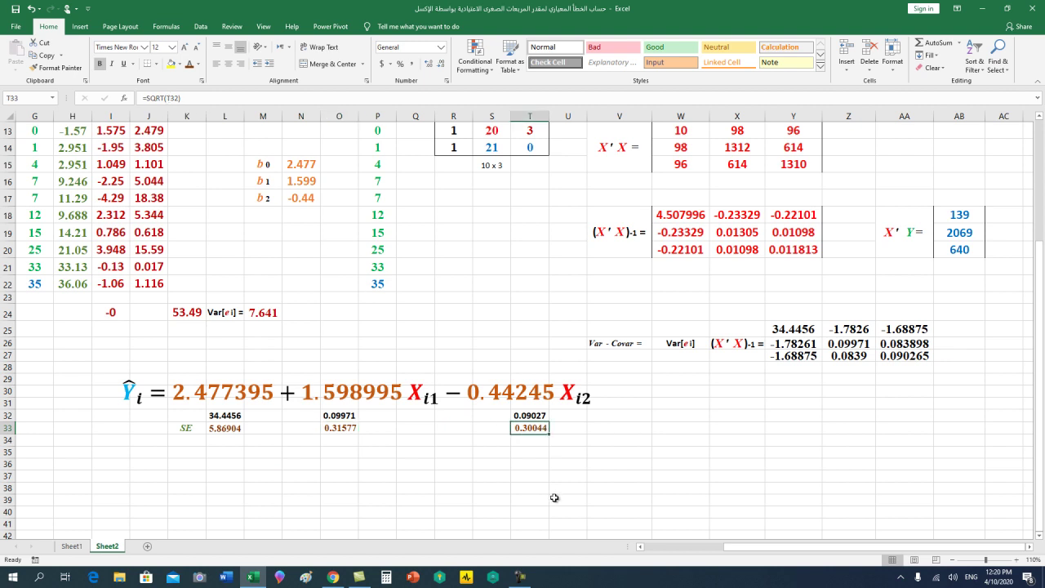